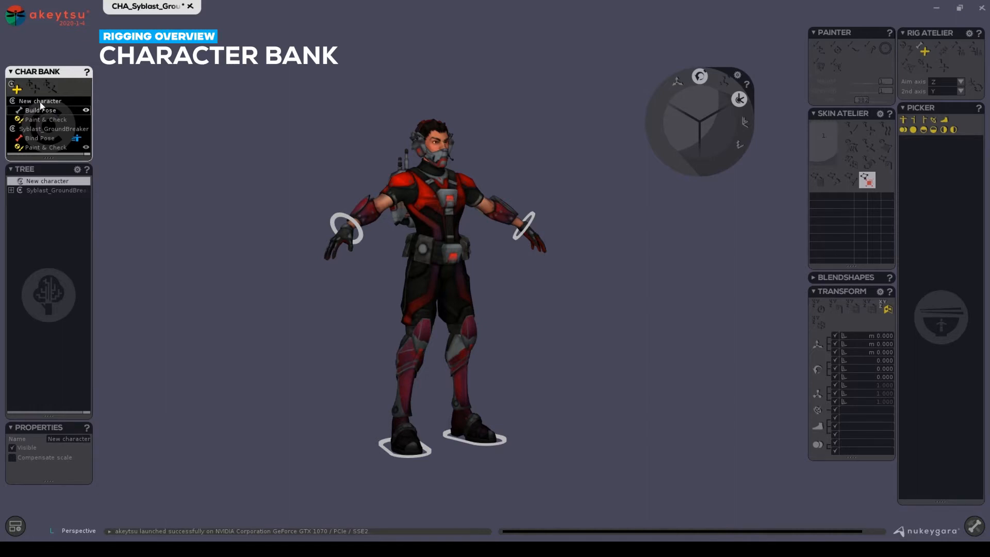
- Activate Paint & Check for the Syblast_GroundBreaker character and select its right upper arm joint
click(32, 138)
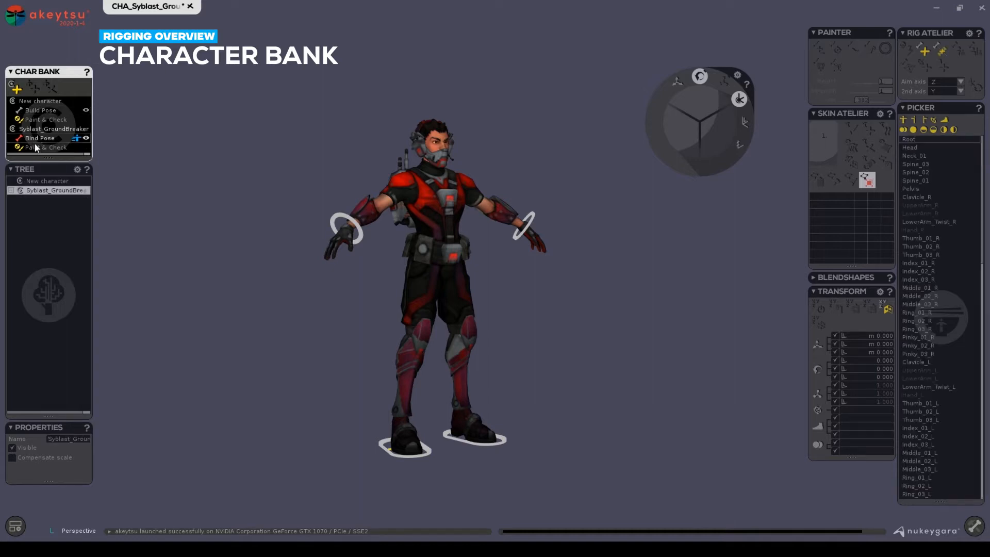
click(41, 147)
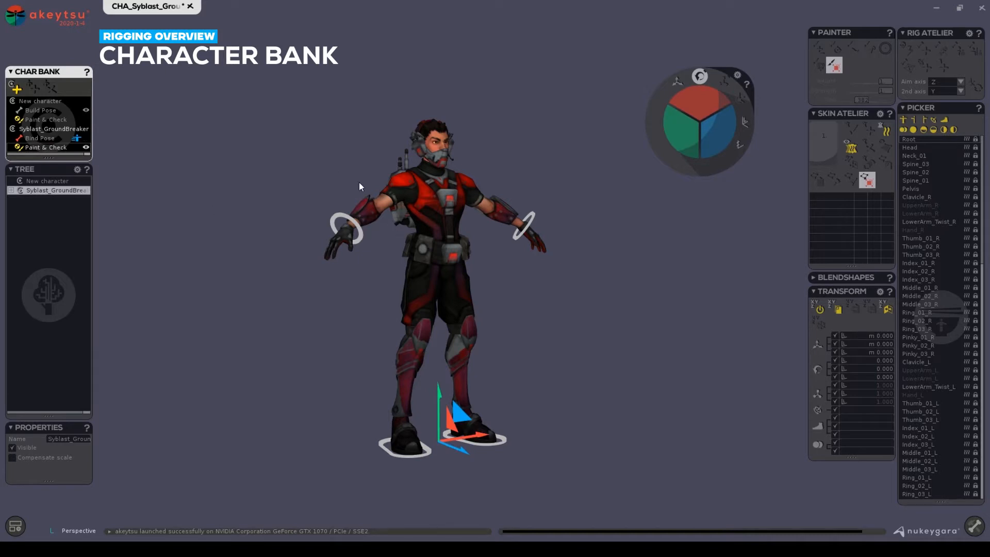
click(393, 190)
- Try rotating the right upper arm down toward the body, and undo the rotation
drag(698, 96, 677, 124)
alt+drag(604, 277, 522, 249)
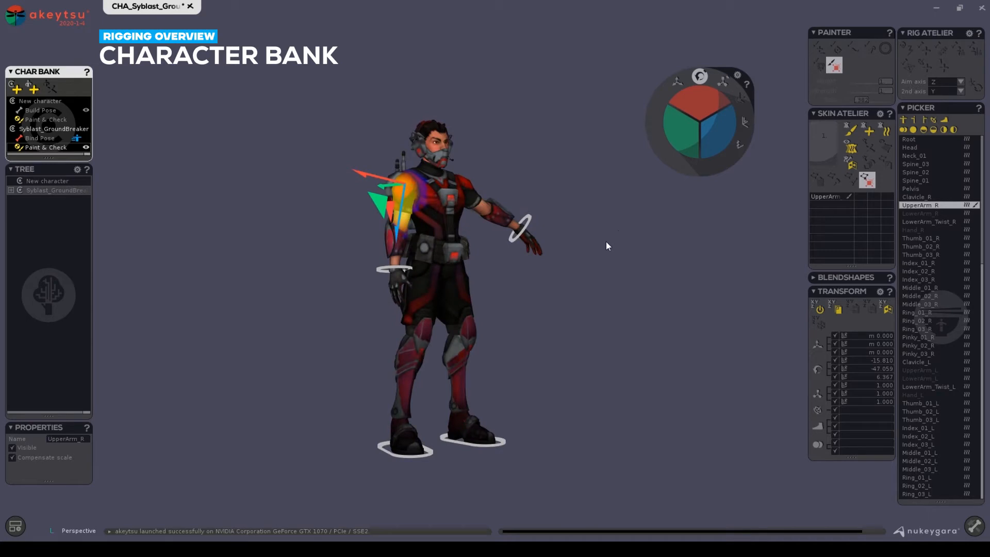
key(ctrl+z)
- Test the right arm's deformation by rotating the upper arm to about -5, 36, -20 degrees, and reset the character's pose
alt+drag(593, 249, 524, 254)
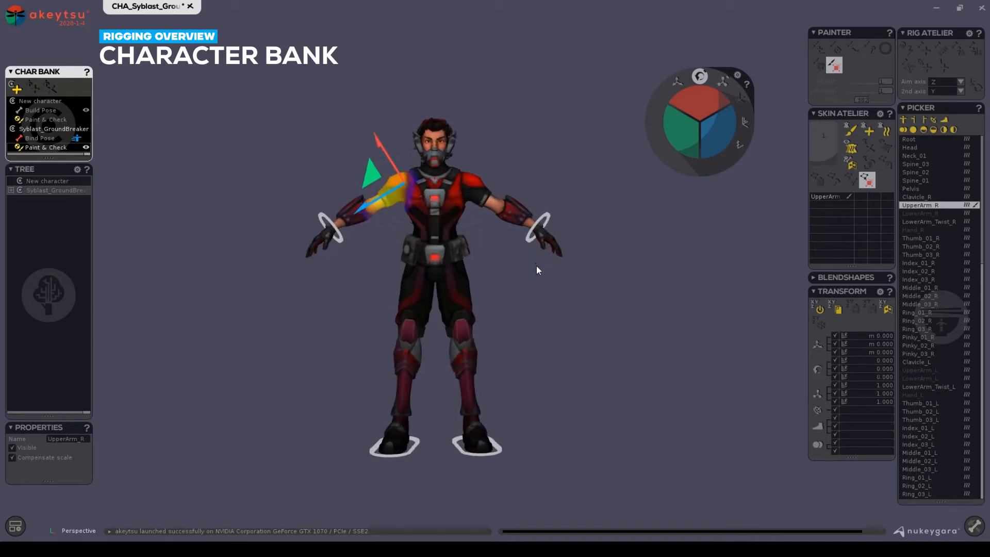
key(e)
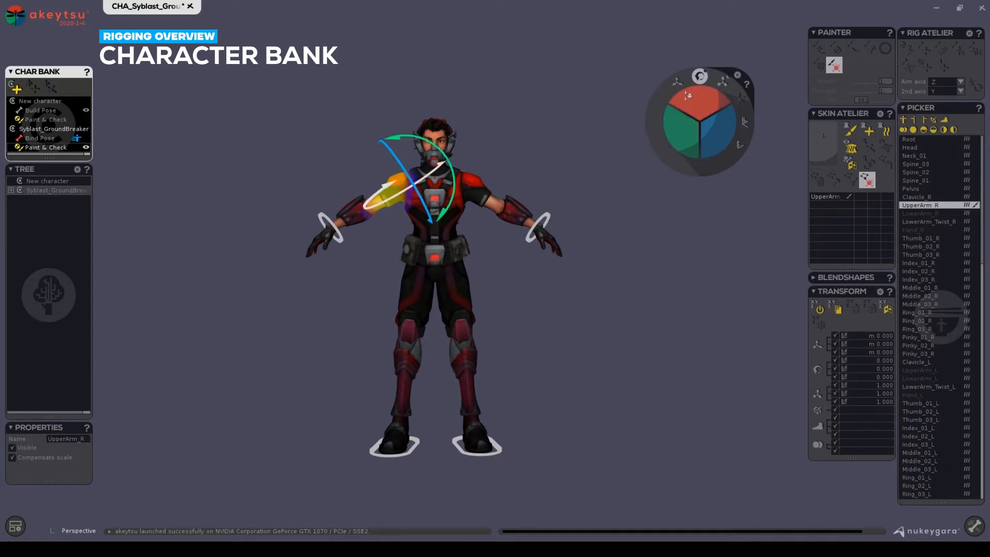
mouse_move(690, 96)
mouse_down()
mouse_move(690, 75)
mouse_move(691, 102)
mouse_up()
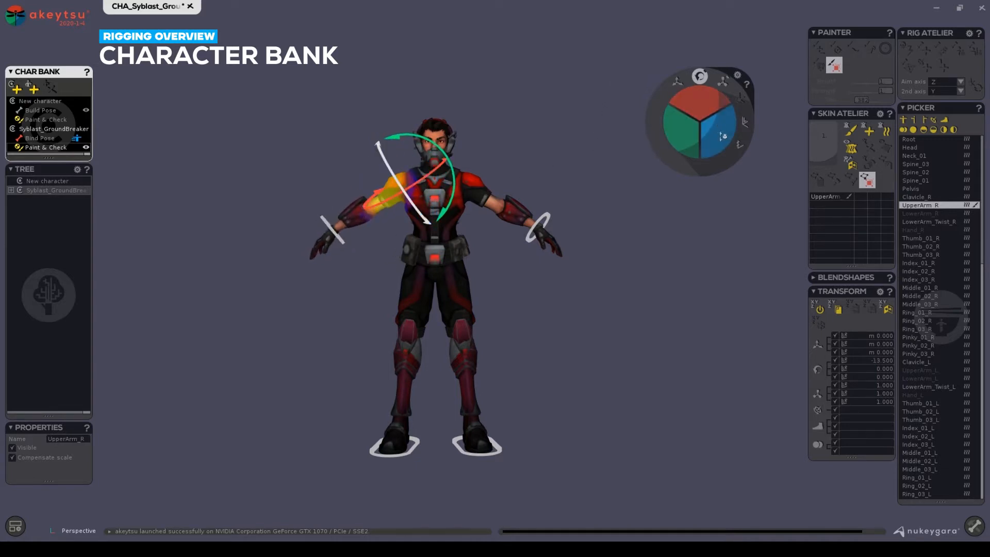
mouse_move(723, 136)
mouse_down()
mouse_move(716, 129)
mouse_move(713, 144)
mouse_up()
drag(698, 99, 696, 92)
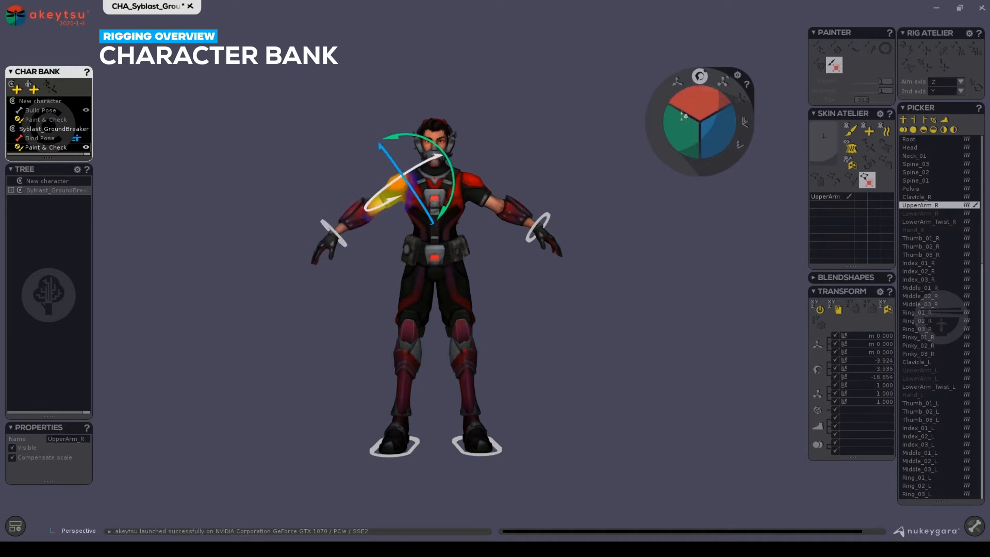
drag(672, 131, 670, 111)
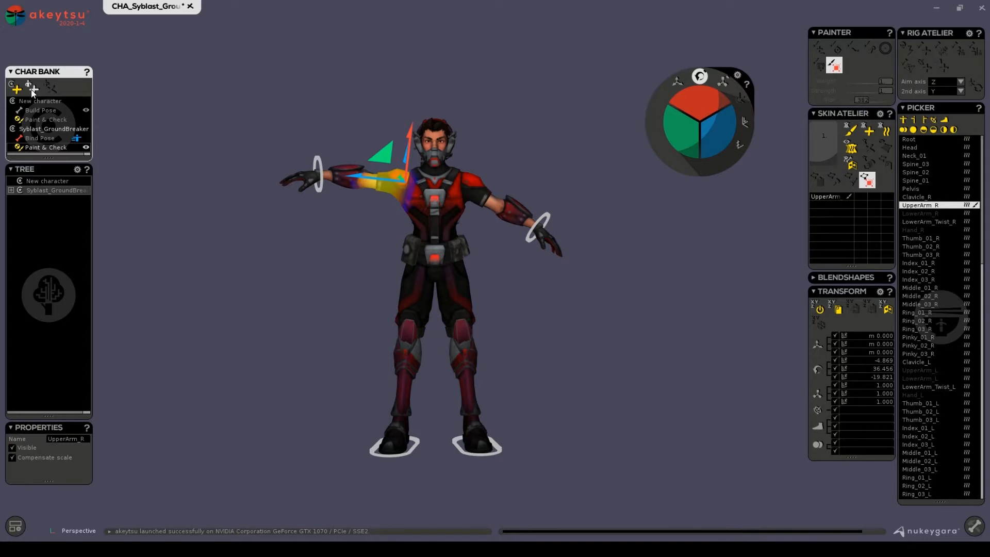
click(32, 88)
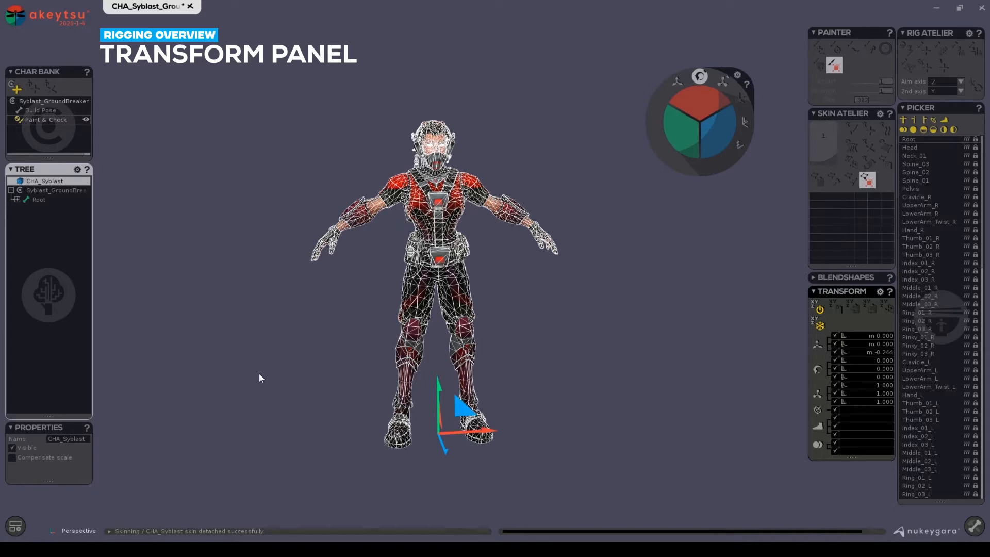
- Freeze the transform of the CHA_Syblast mesh so its current placement becomes zero
middle_drag(259, 374, 217, 372)
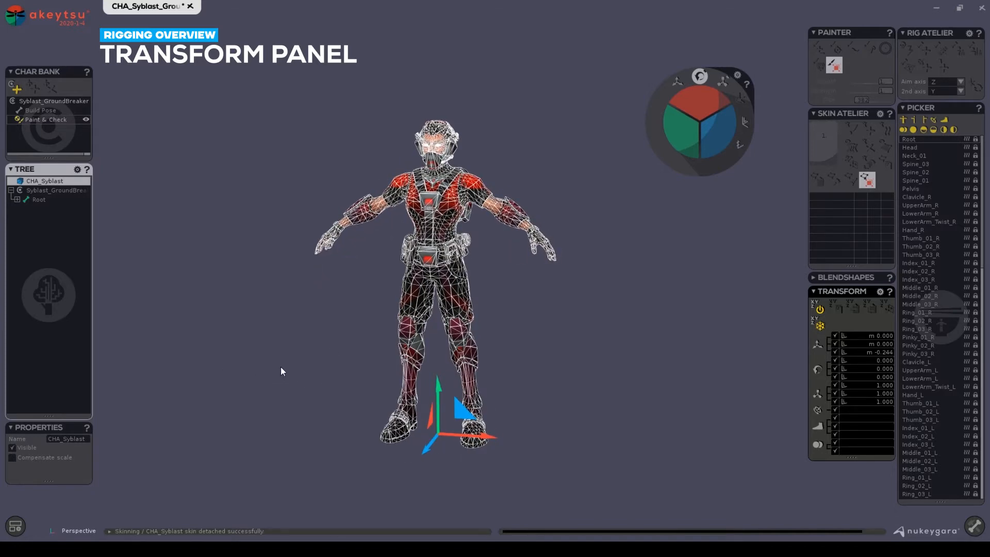
middle_drag(283, 361, 338, 357)
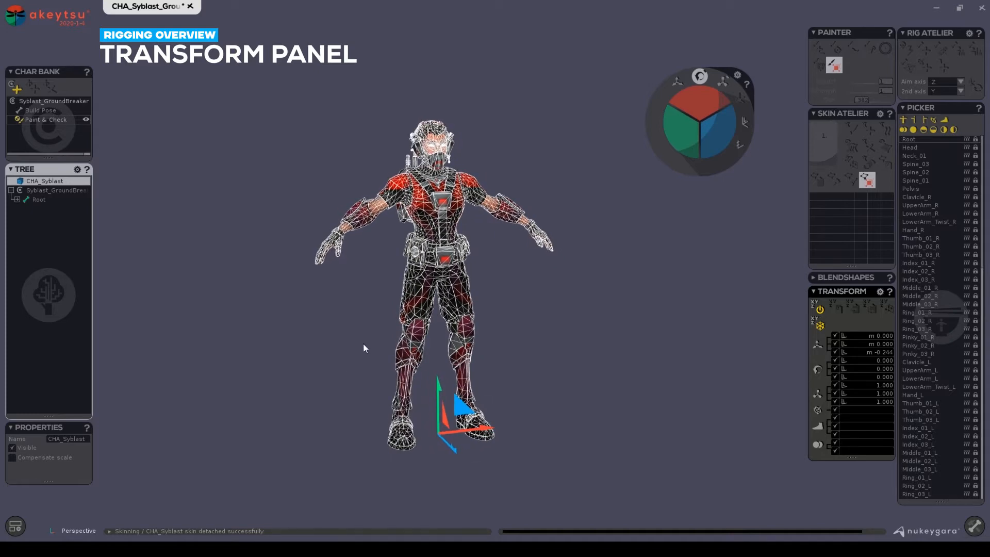
middle_drag(422, 376, 534, 393)
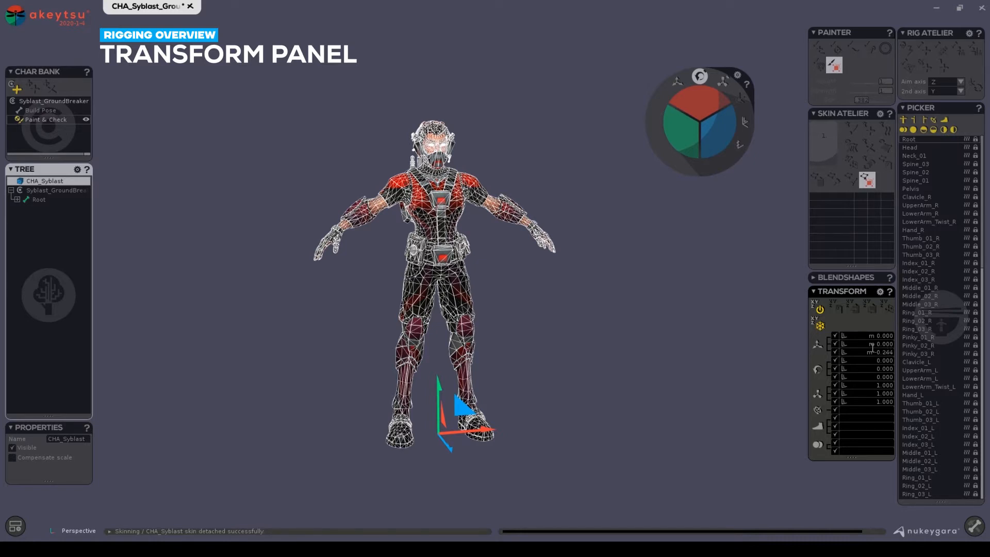
click(820, 326)
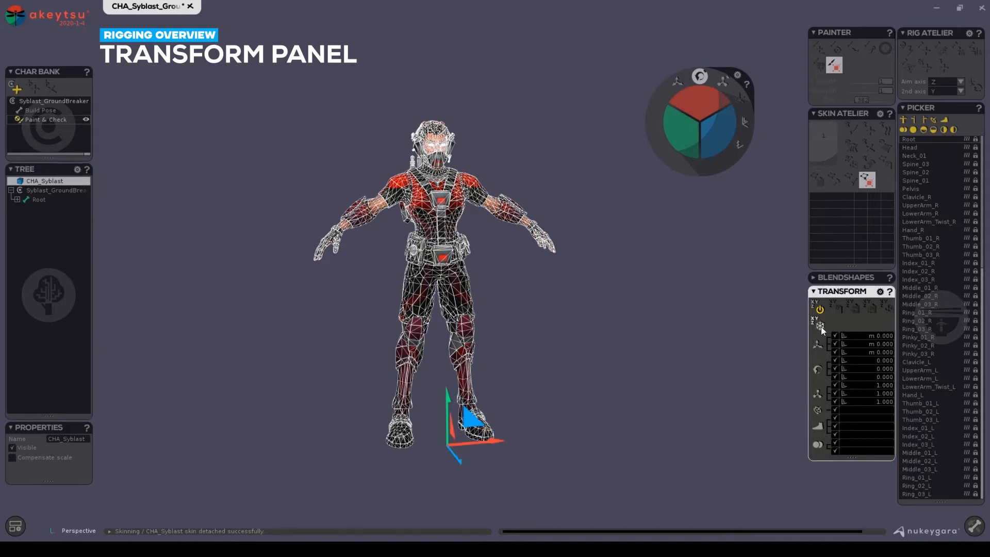
- Show the viewport grid and move the CHA_Syblast mesh to about 0.286 m along Z
alt+drag(538, 427, 653, 426)
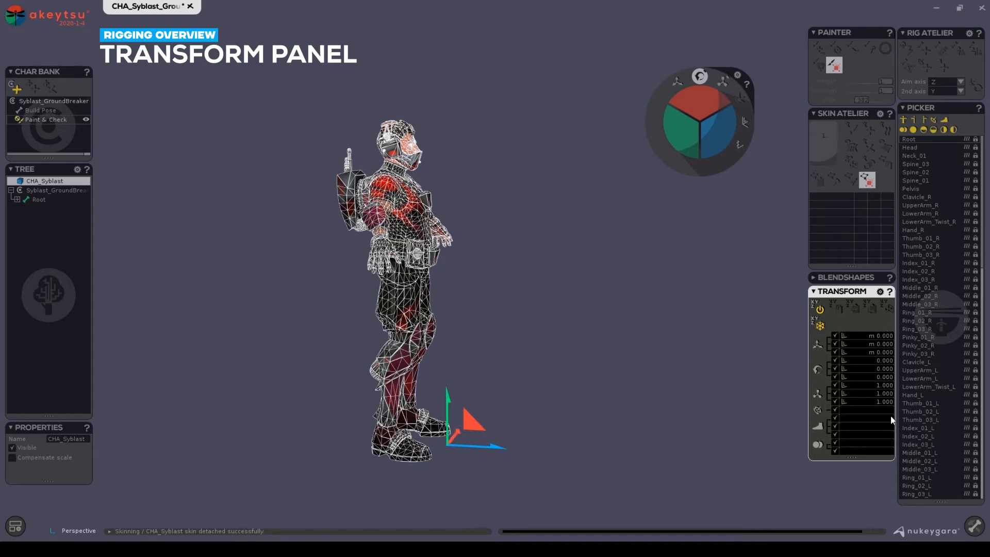
alt+drag(719, 400, 429, 380)
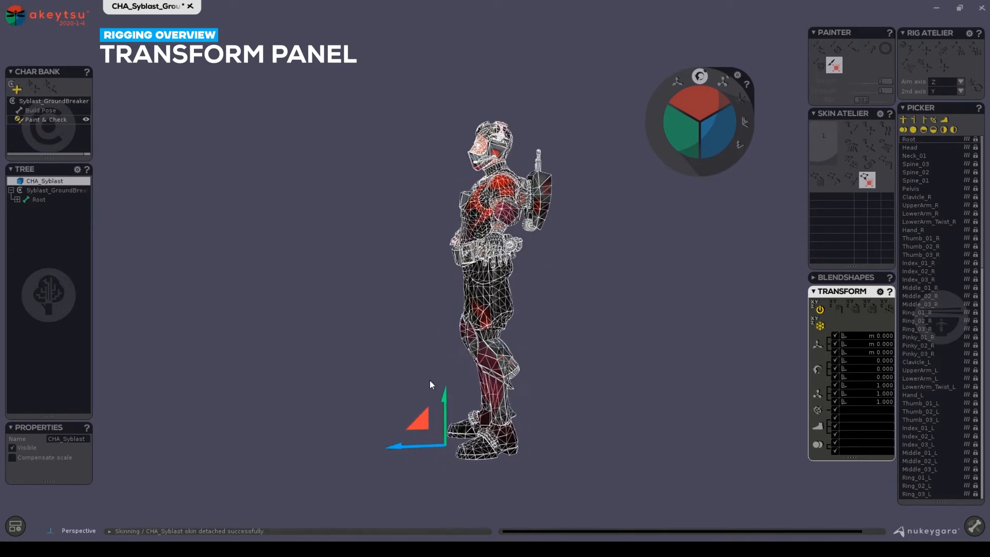
alt+drag(161, 278, 227, 447)
click(15, 525)
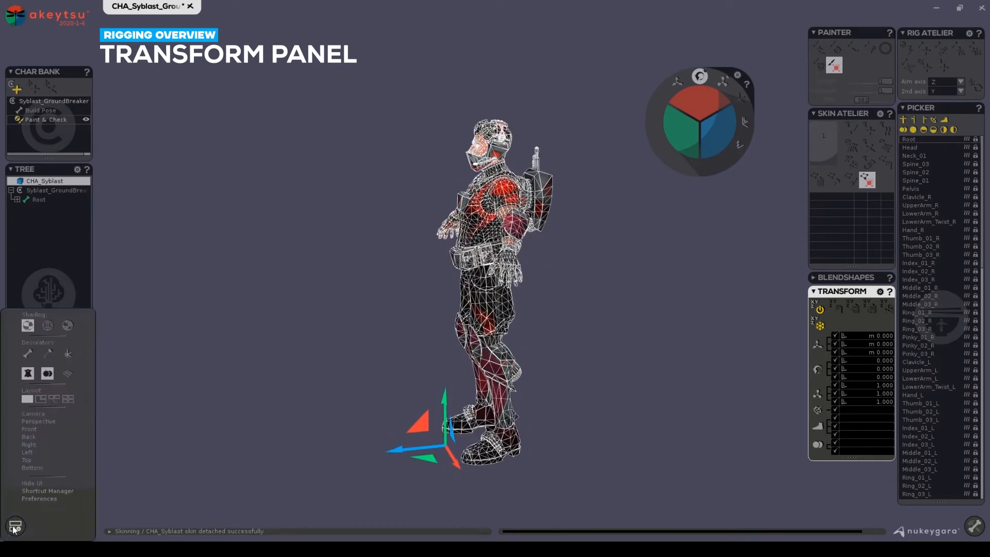
click(67, 374)
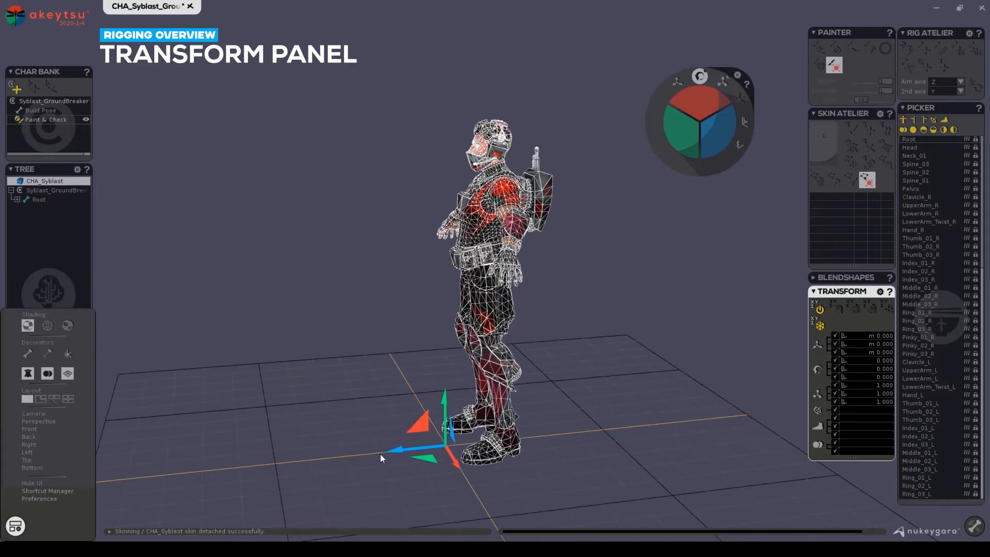
drag(394, 449, 344, 456)
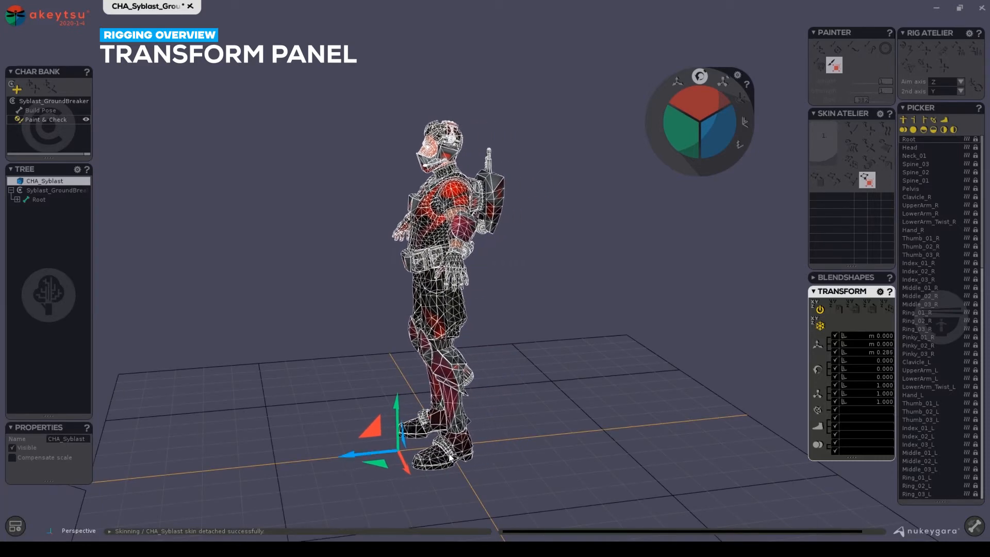
- Freeze the CHA_Syblast mesh's transform again at its shifted position on the grid
alt+drag(484, 451, 638, 436)
click(821, 327)
alt+drag(784, 336, 592, 363)
alt+drag(399, 447, 508, 448)
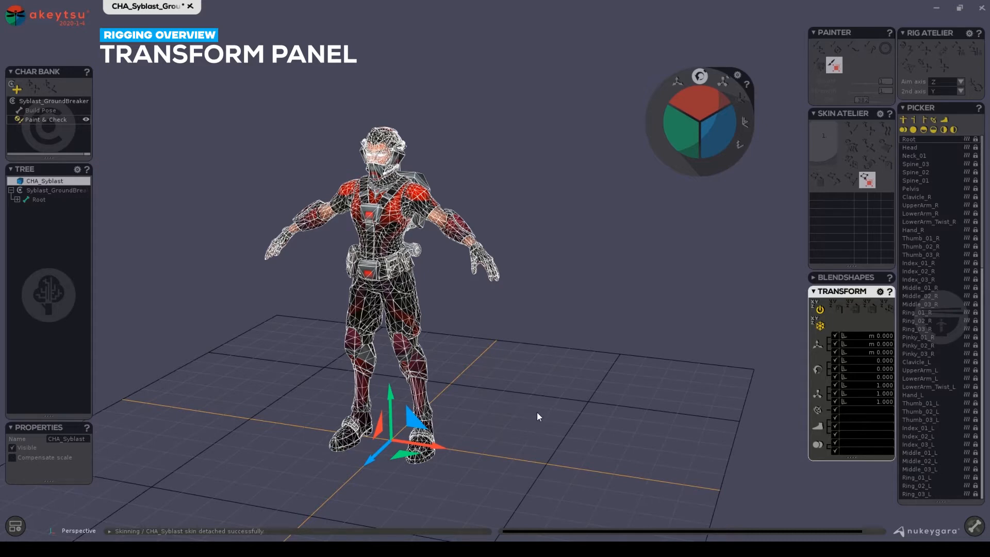
- Activate the Build Pose of the Syblast_GroundBreaker character with the CHA_Syblast mesh selected
alt+drag(601, 376, 587, 351)
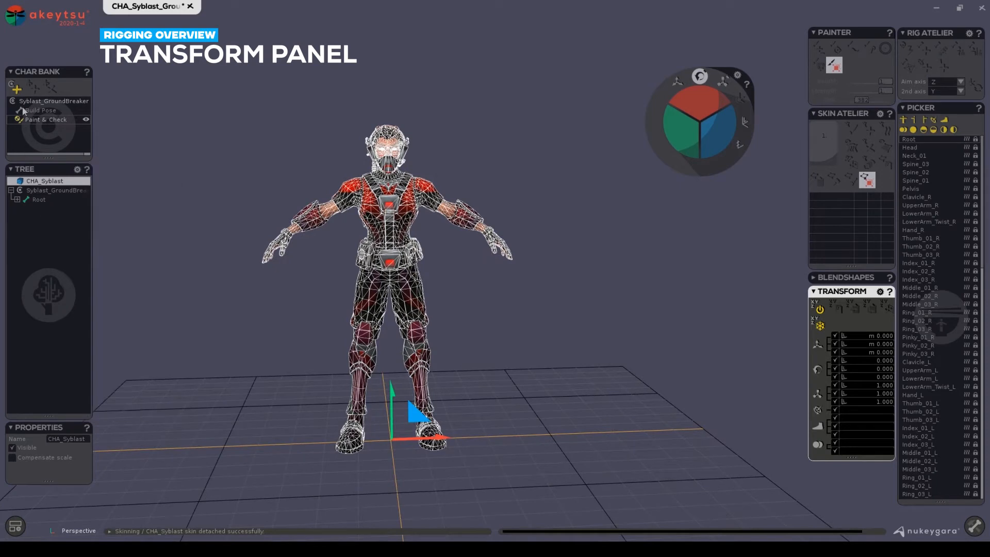
click(40, 111)
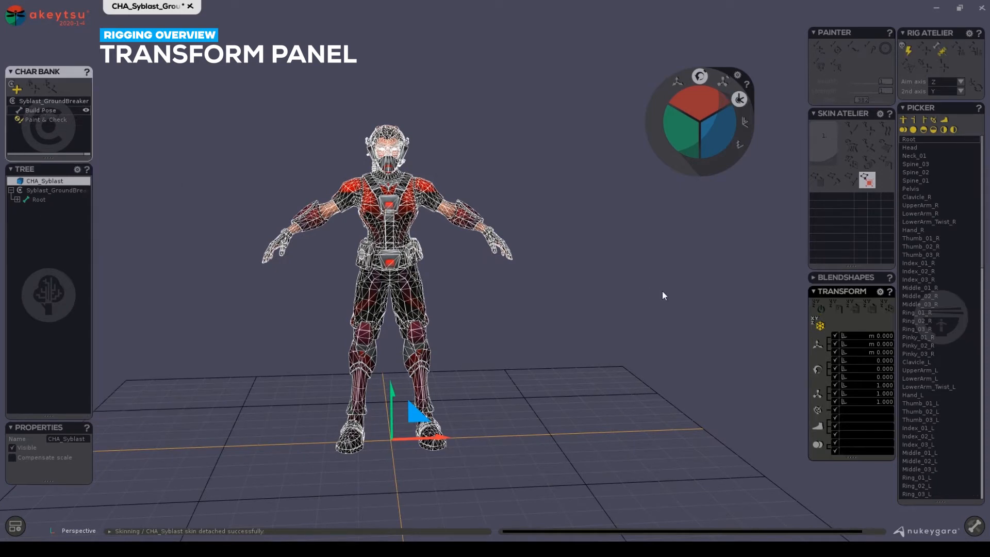
click(906, 52)
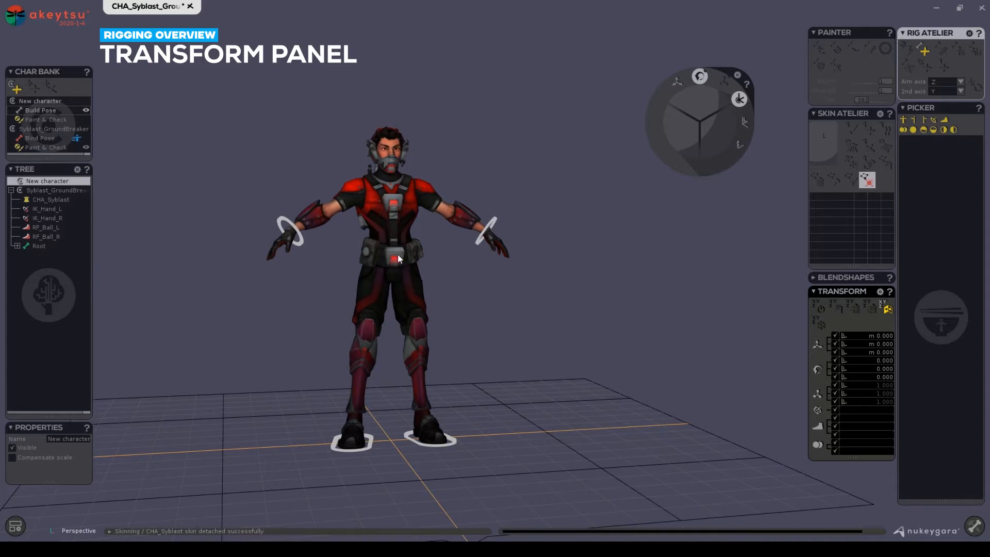
- Draw a chain of three joints from the Belt_TriGenerator joint, running up beside the torso to head height, and finish it
mouse_move(446, 271)
alt+mouse_down()
mouse_move(413, 277)
mouse_move(452, 324)
mouse_move(392, 233)
mouse_move(422, 255)
mouse_move(429, 278)
mouse_move(497, 254)
mouse_move(442, 254)
alt+mouse_up()
key(j)
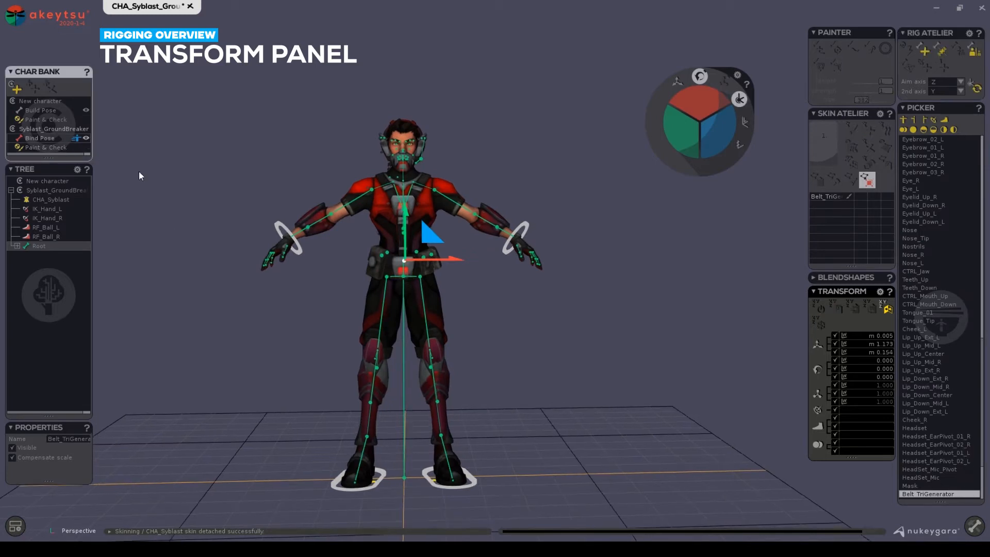
click(454, 244)
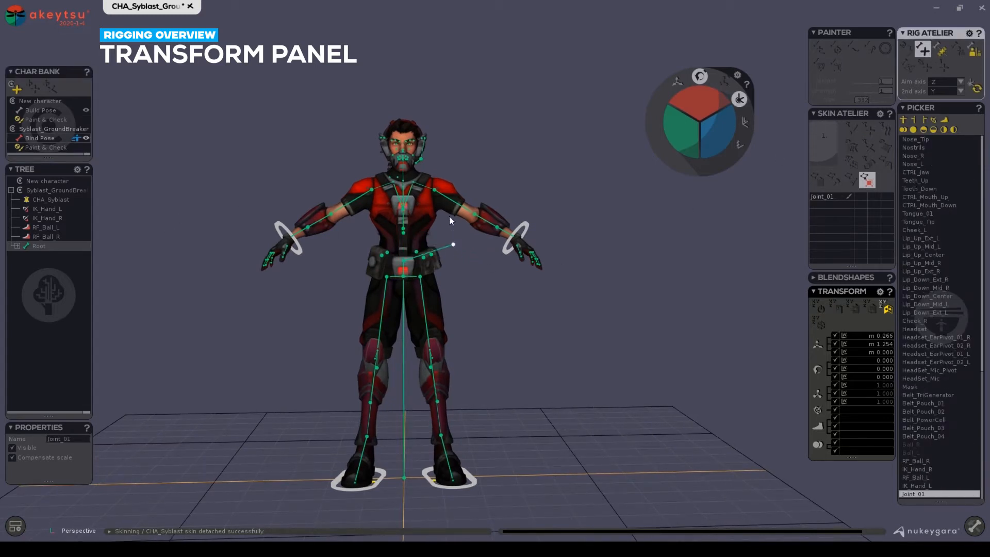
click(445, 215)
click(442, 145)
key(Return)
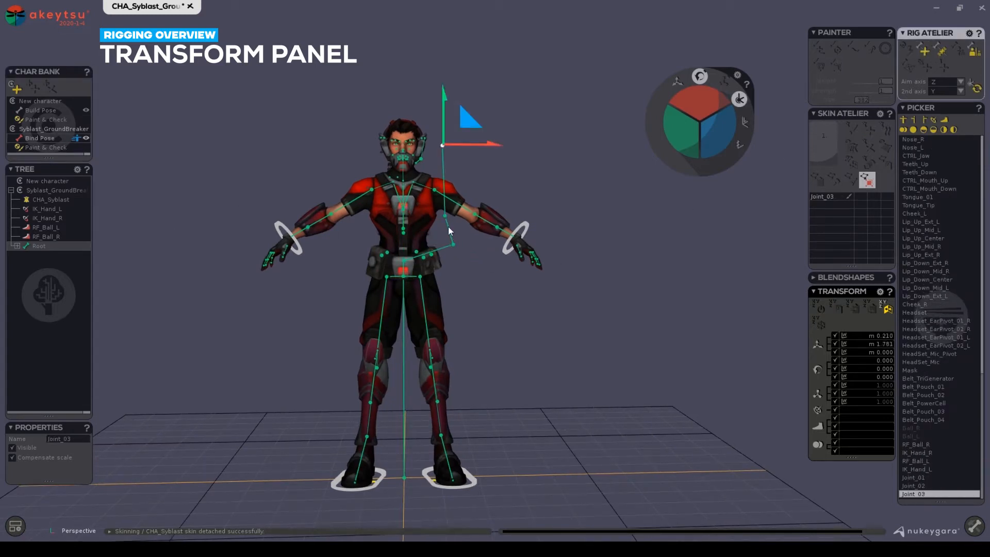
- Select all three joints of the new chain together and open their X position value for editing
click(453, 244)
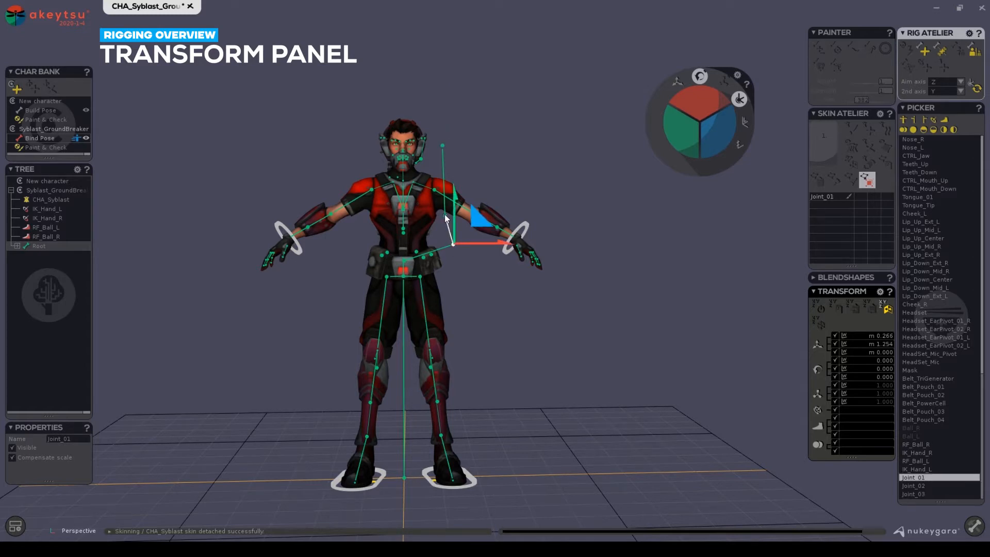
shift+click(444, 215)
shift+click(442, 145)
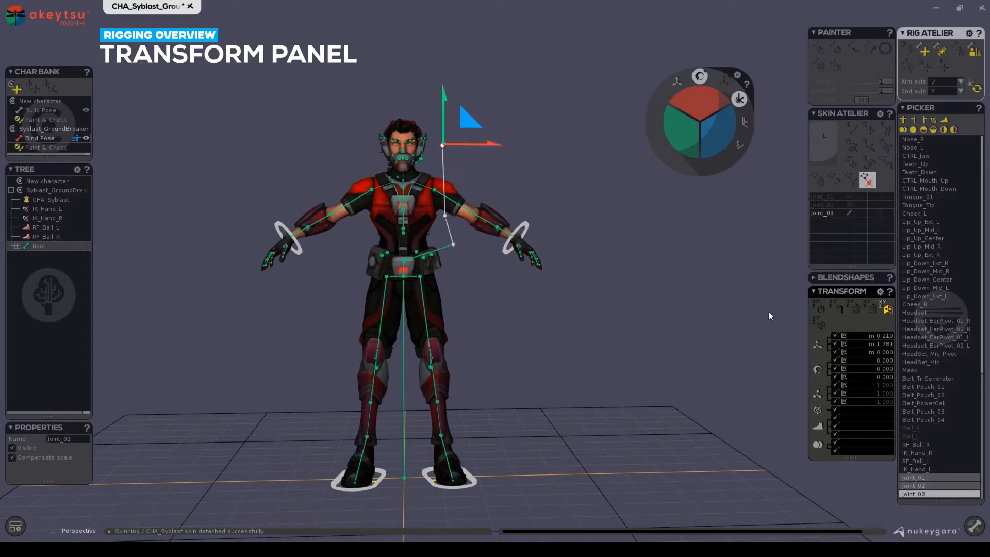
click(881, 335)
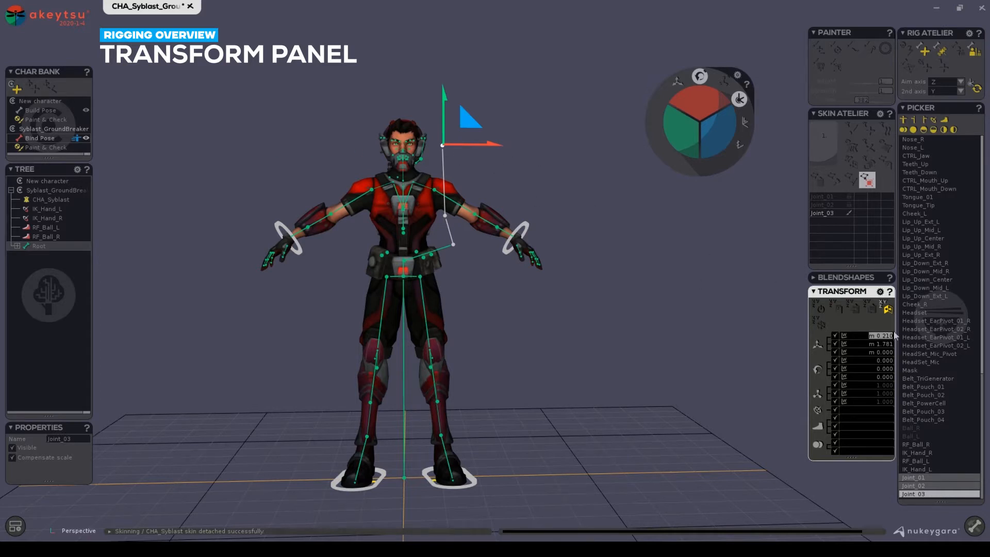
middle_drag(604, 250, 470, 261)
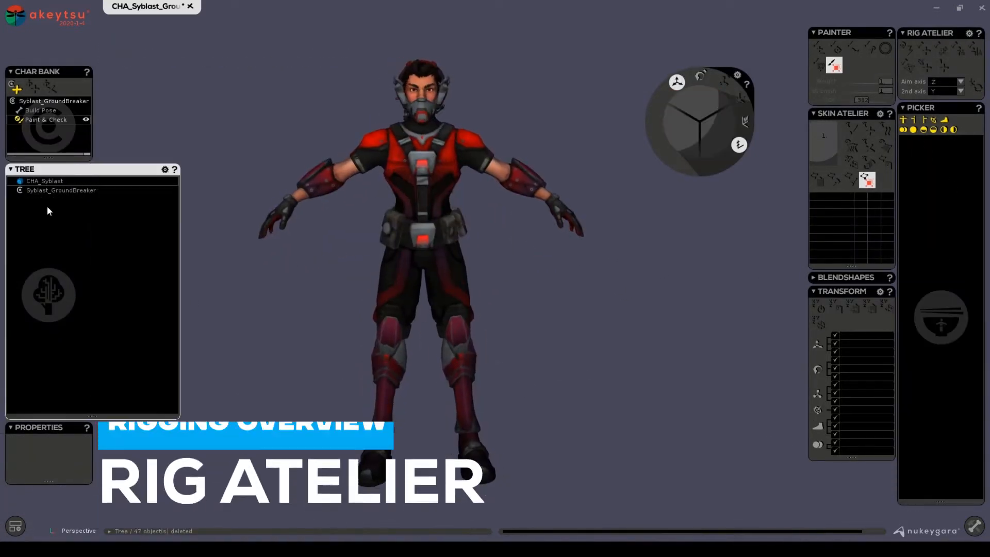
- Open Auto Rig for the CHA_Syblast mesh in Build Pose and set the skeleton type to Unity Skeleton
click(55, 190)
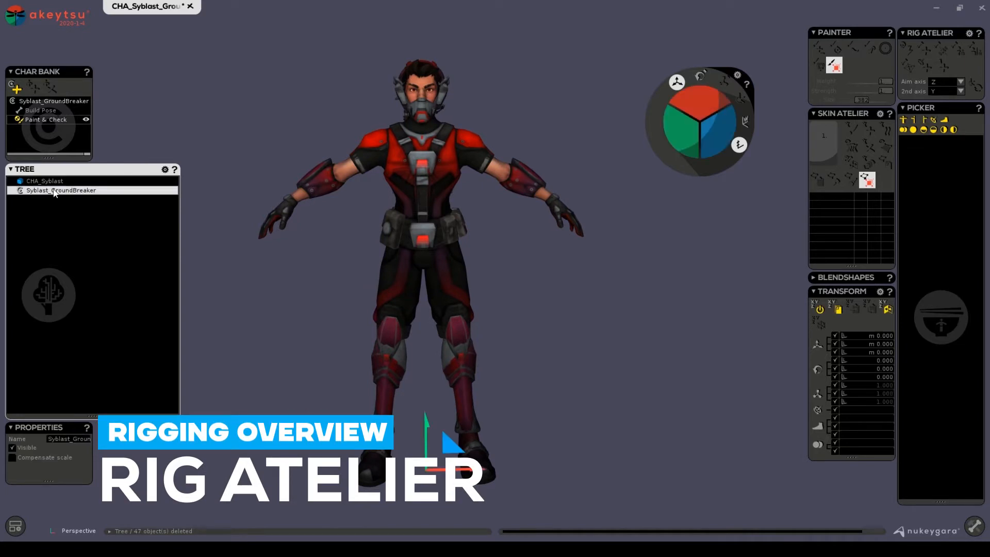
click(54, 181)
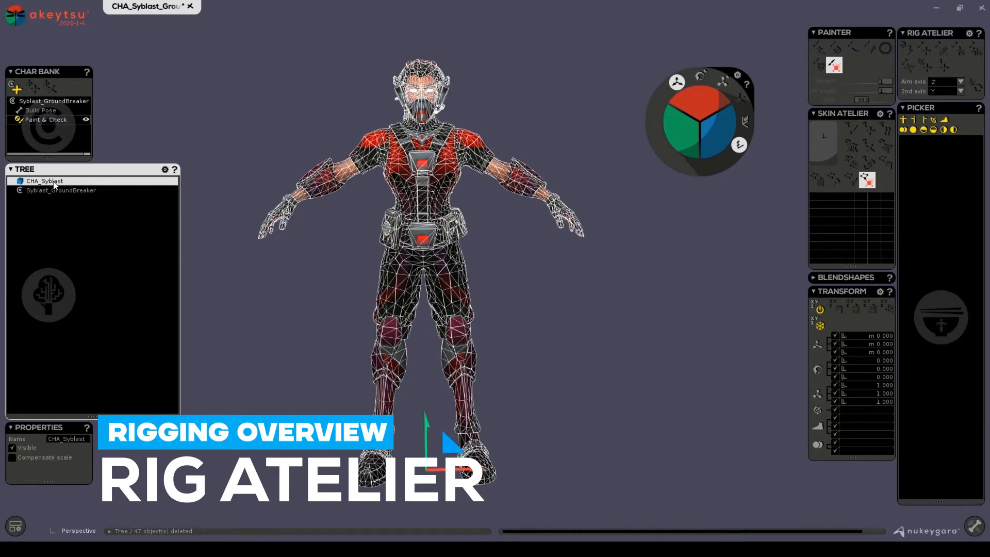
click(34, 110)
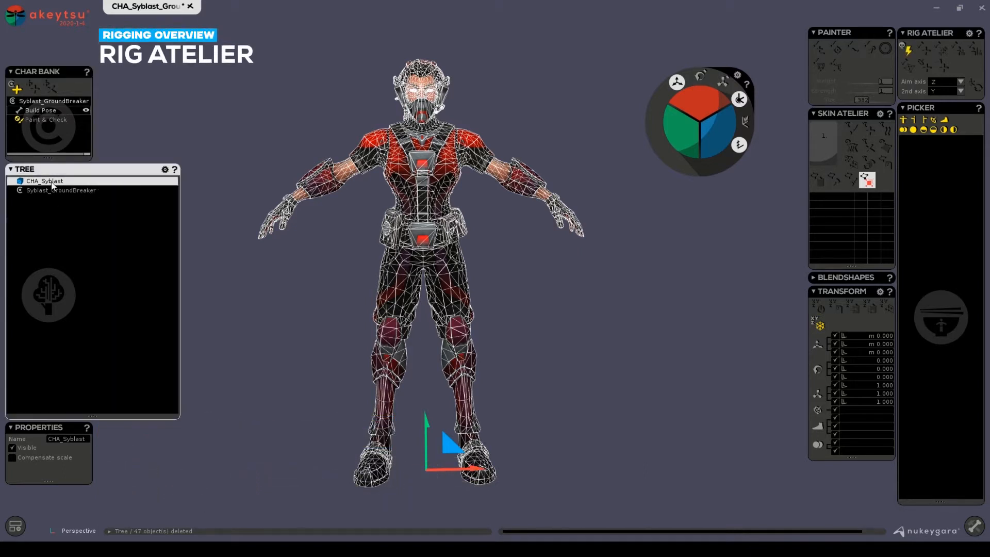
click(905, 51)
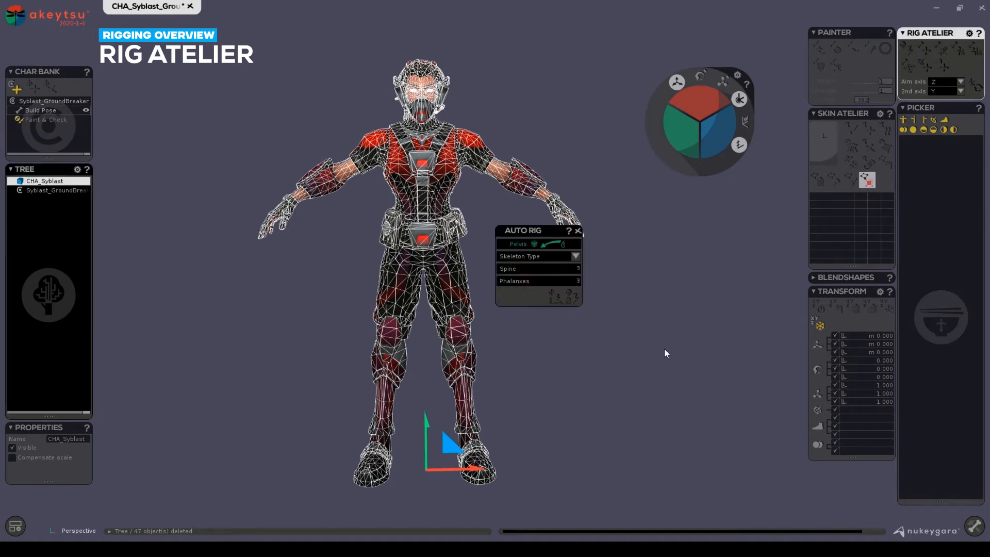
click(575, 256)
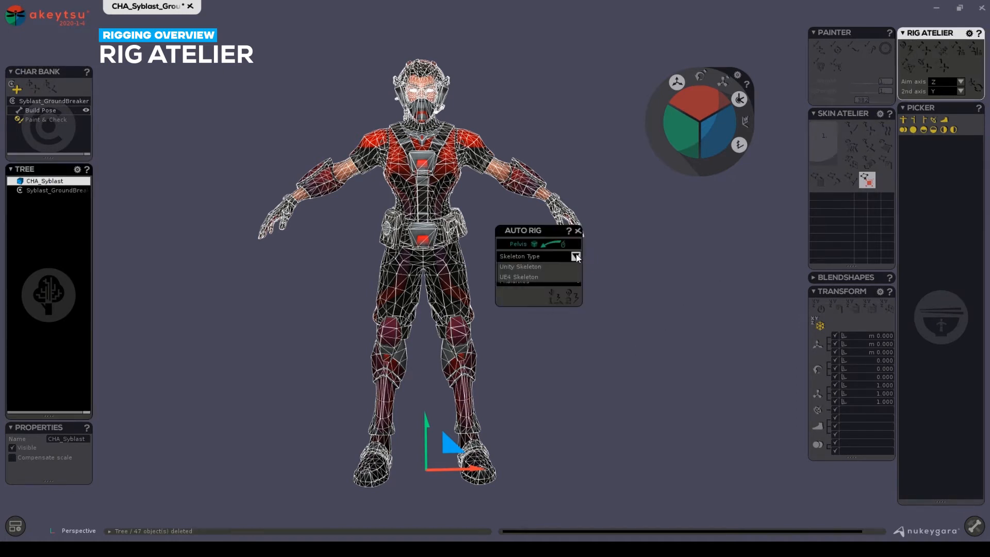
click(563, 267)
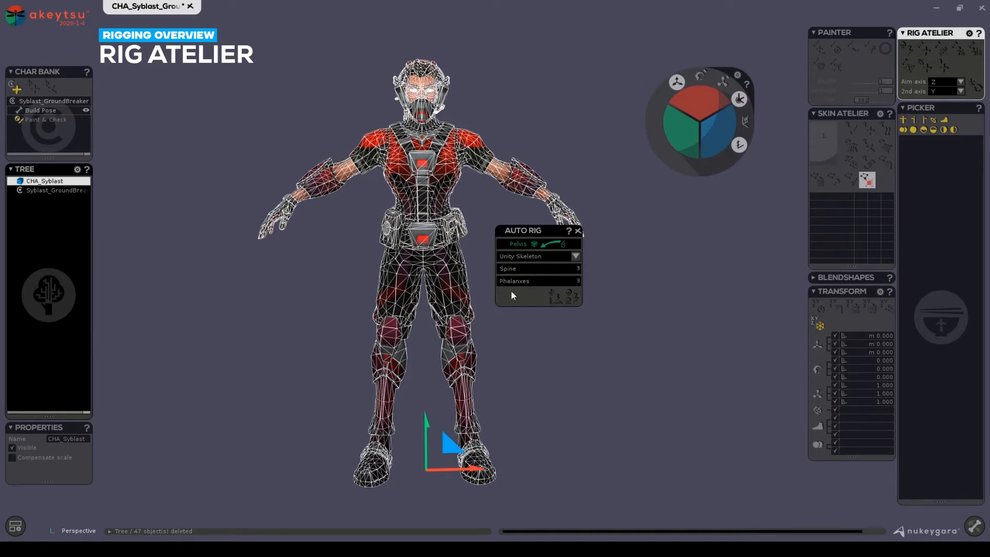
- In the front view, place the Auto Rig Pelvis hotpoint on the belt buckle and the Neck hotpoint at the base of the neck
alt+drag(486, 337, 516, 362)
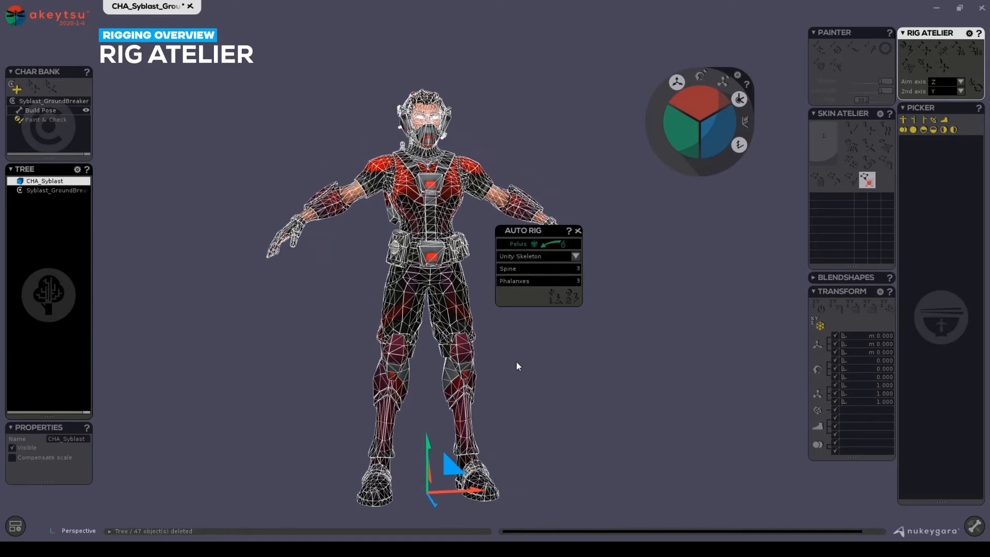
alt+right_drag(517, 362, 502, 360)
alt+middle_drag(500, 366, 501, 330)
alt+drag(502, 330, 487, 337)
key(space)
alt+middle_drag(442, 305, 488, 343)
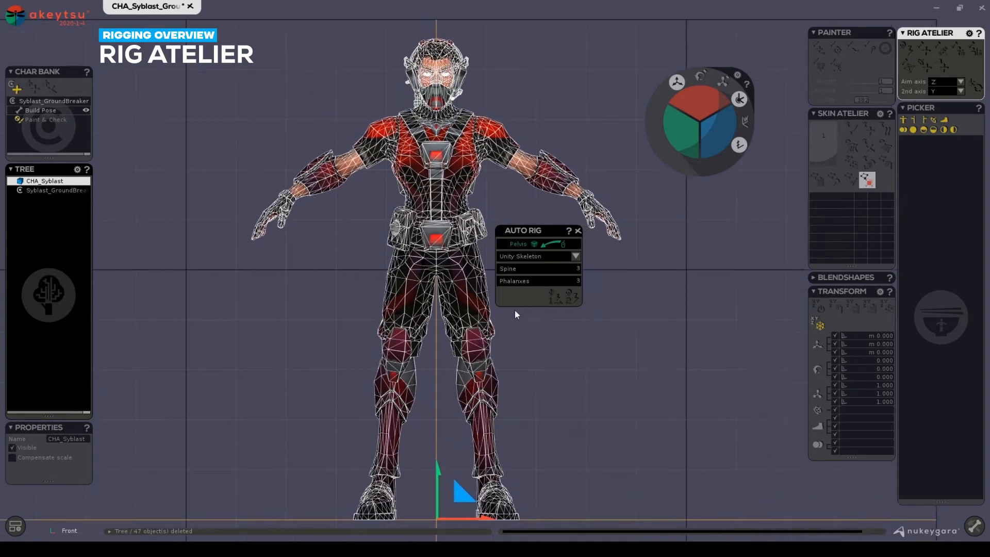
drag(544, 231, 436, 242)
drag(586, 227, 437, 121)
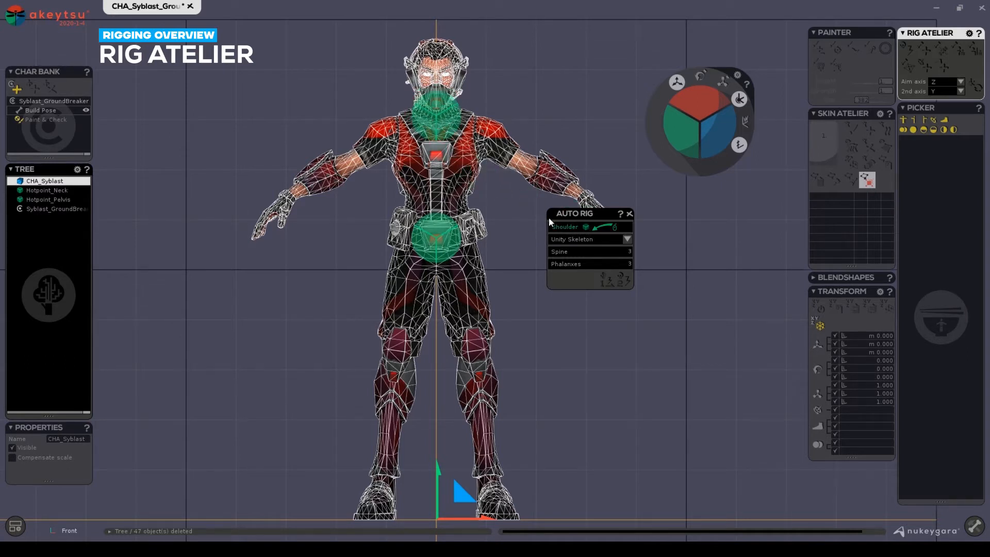
- Place the Shoulder, Wrist and Ankle hotpoints on the character's right side and generate the preliminary skeleton
drag(586, 227, 392, 146)
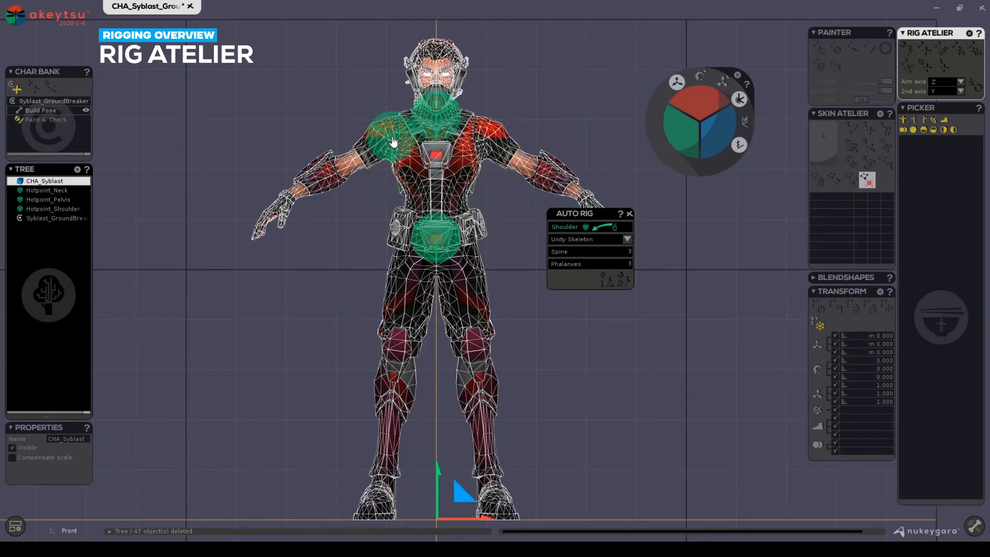
drag(586, 227, 291, 196)
drag(581, 230, 386, 482)
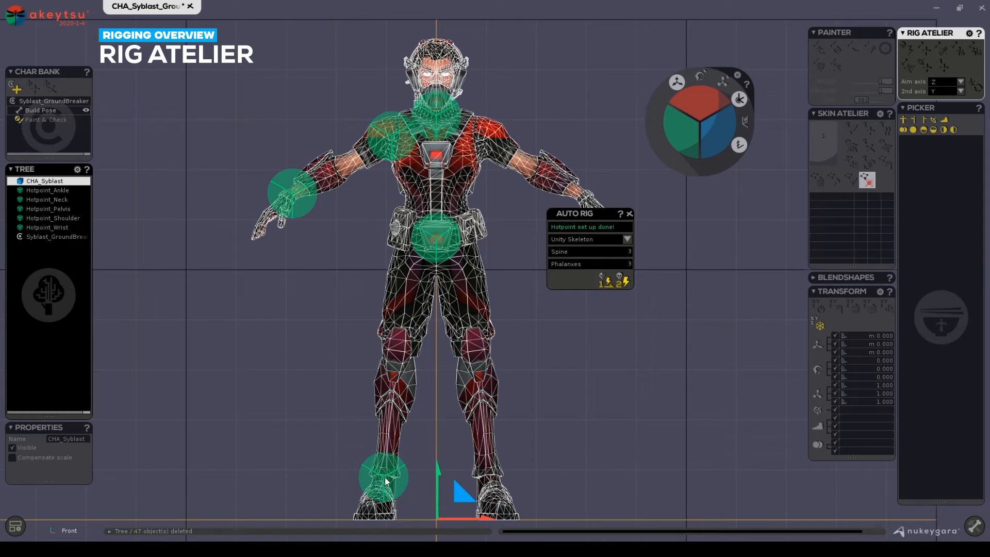
click(604, 281)
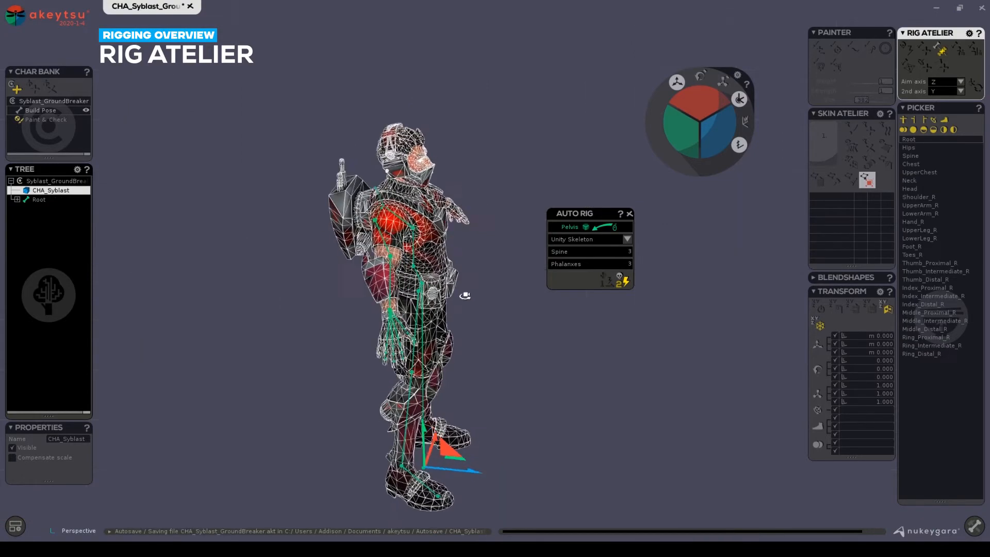
- Move the UpperArm_R joint forward so it sits centrally inside the right shoulder
alt+drag(463, 294, 508, 360)
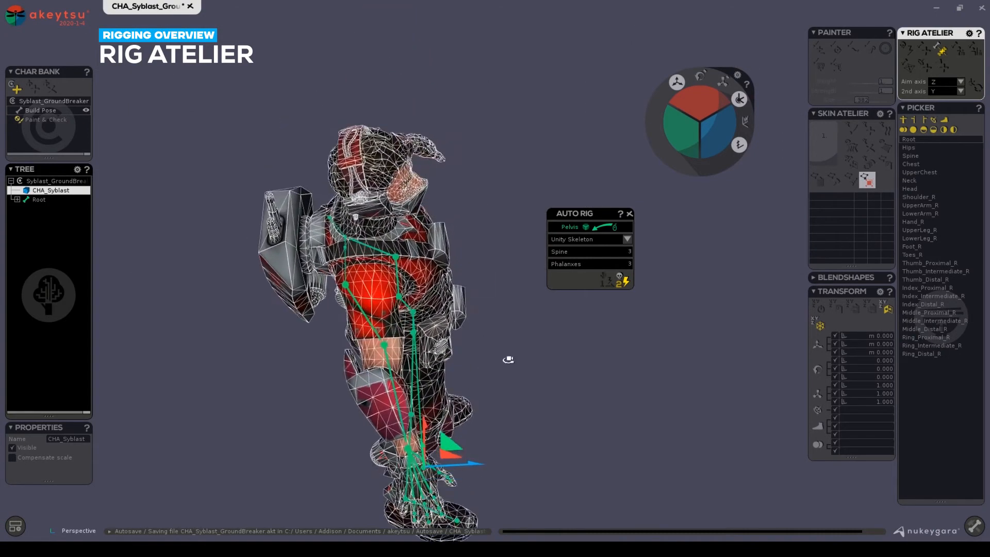
click(348, 311)
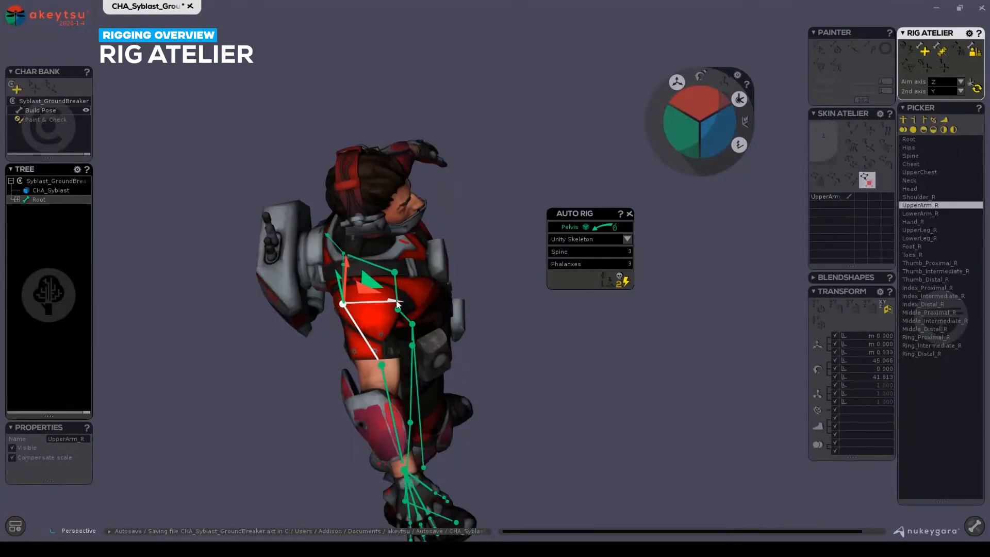
drag(397, 304, 423, 304)
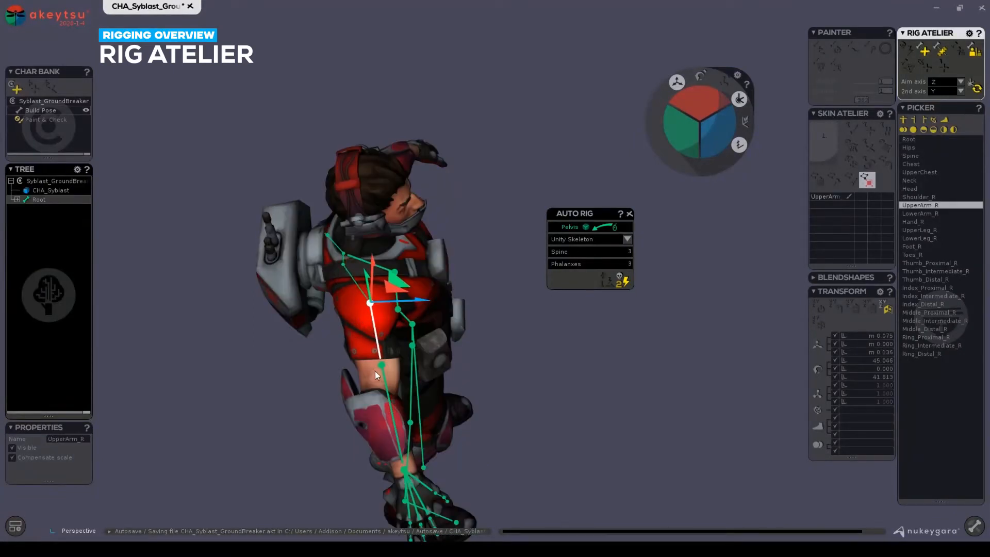
- Reposition the LowerArm_R joint so it sits inside the character's right elbow
click(385, 357)
drag(407, 340, 399, 359)
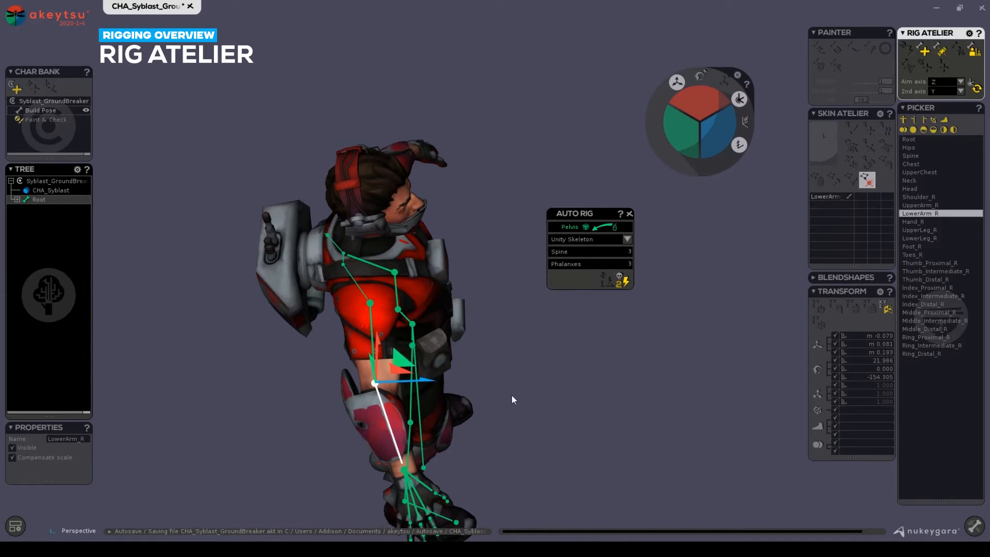
alt+drag(512, 395, 375, 338)
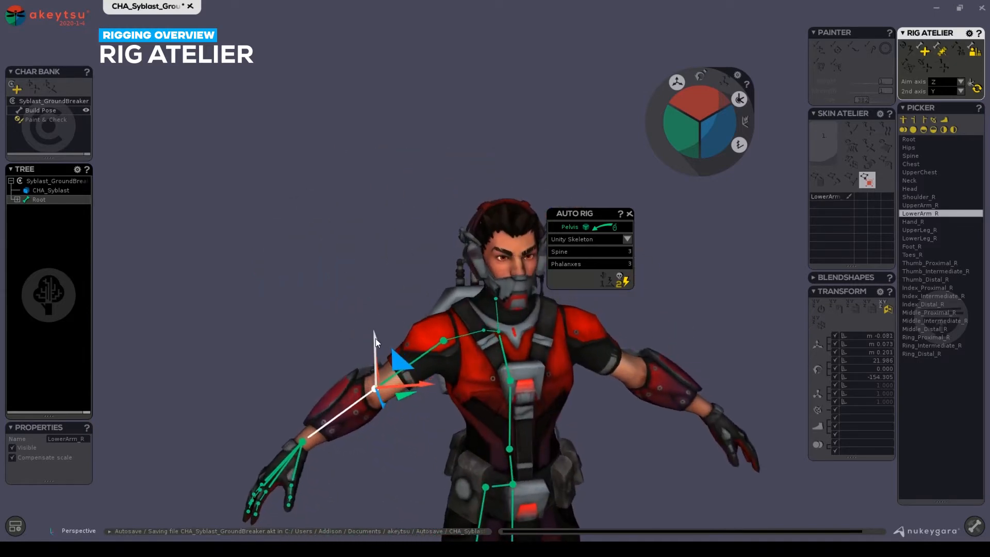
alt+middle_drag(444, 356, 382, 325)
- Move the Head joint forward to jaw level inside the head and shift the Neck joint forward to the centre of the neck
alt+drag(412, 328, 552, 350)
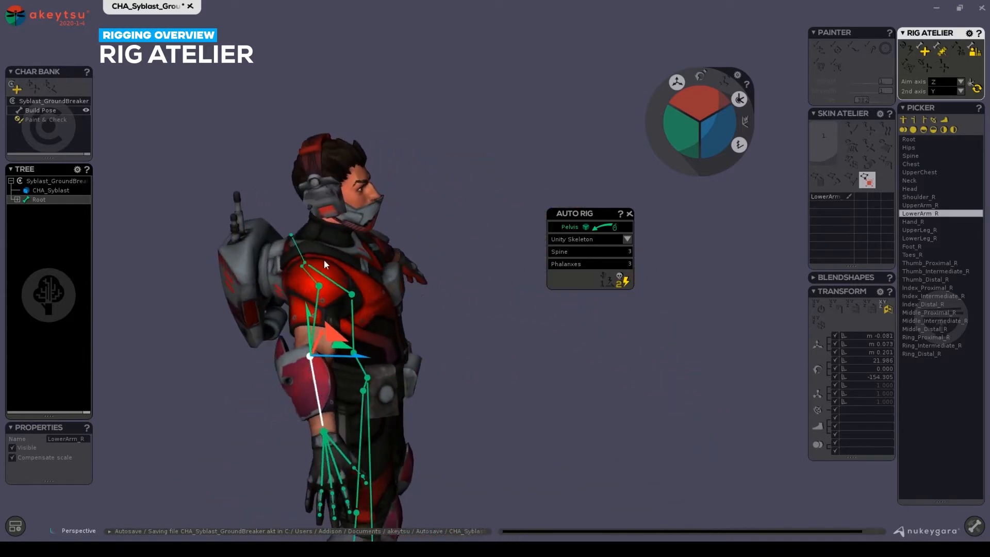
click(290, 238)
alt+drag(327, 250, 353, 236)
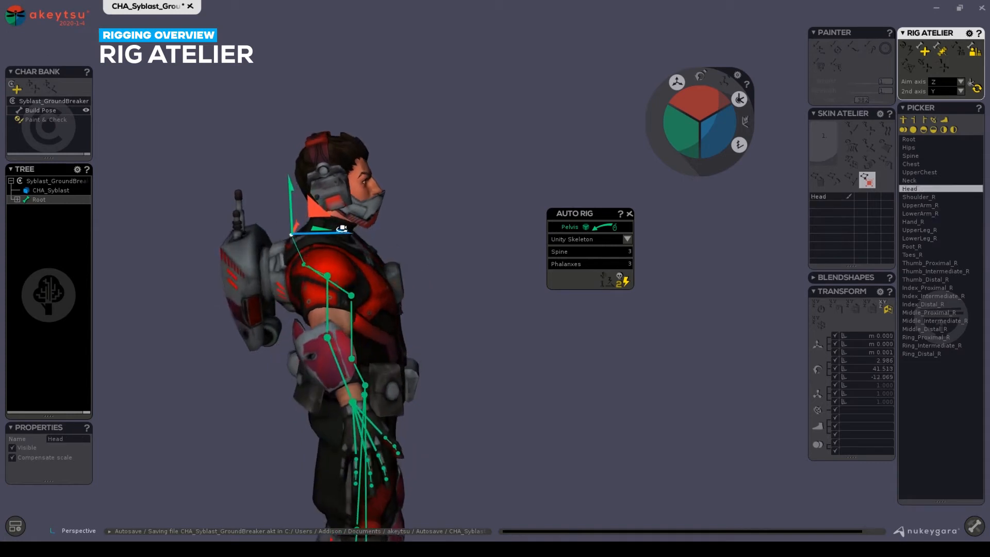
drag(335, 182, 334, 156)
click(291, 236)
drag(348, 228, 383, 229)
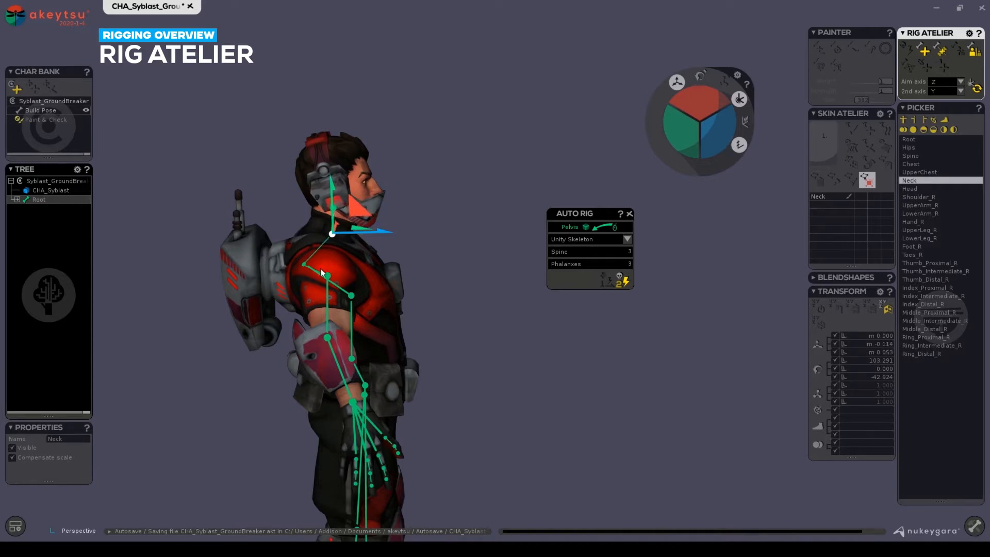
- Move the Shoulder_R and UpperChest joints forward beneath the neck and generate the full rig and skin with Auto Rig
click(303, 266)
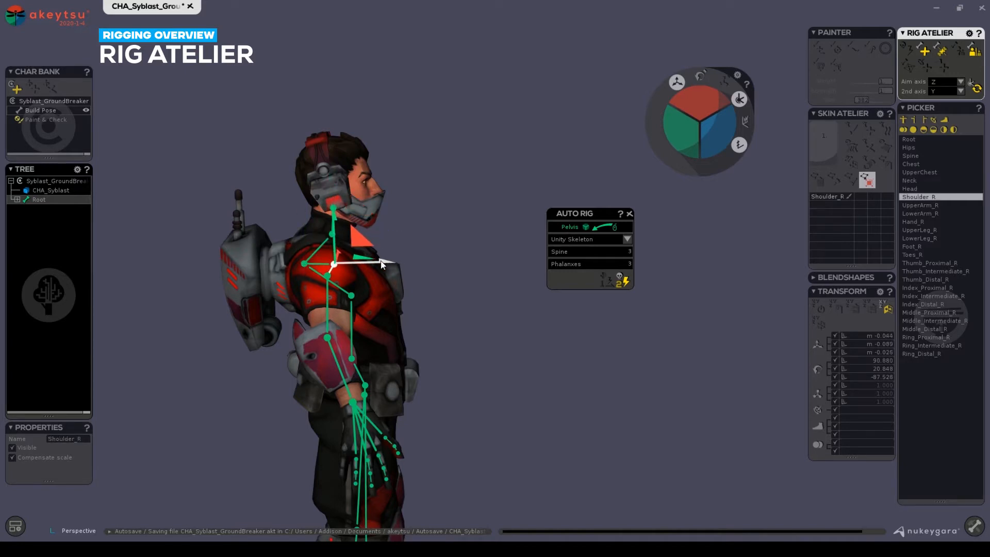
click(304, 264)
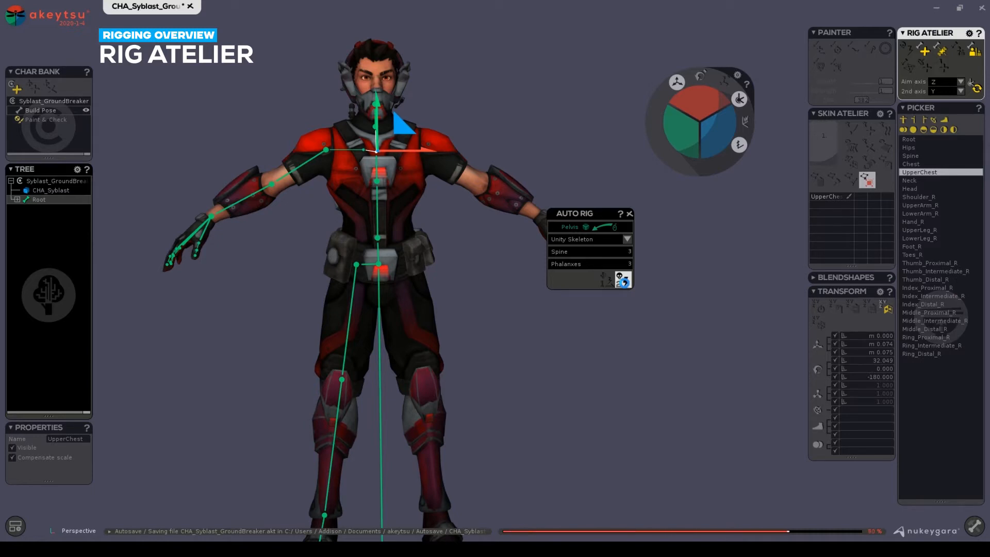
alt+drag(232, 217, 463, 322)
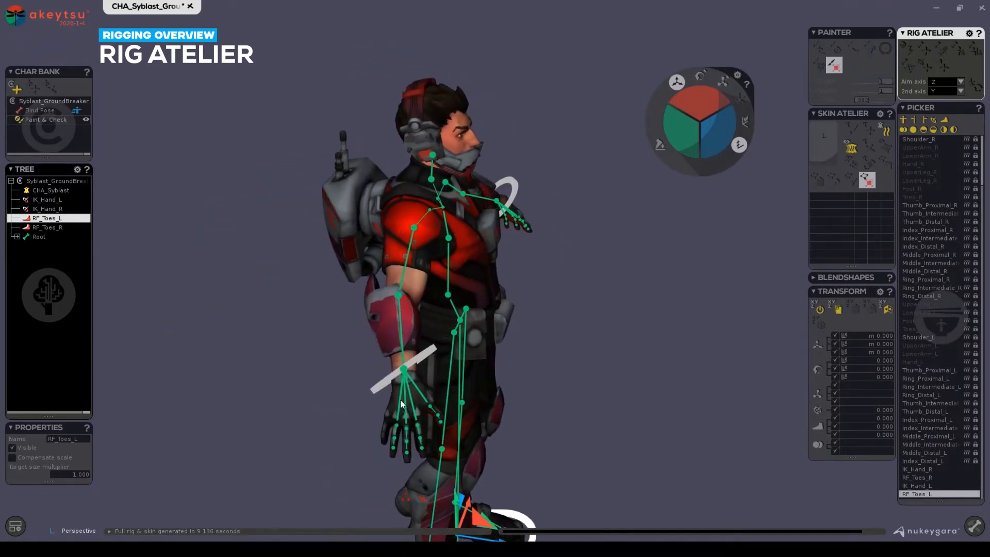
alt+drag(399, 364, 357, 236)
alt+drag(301, 171, 440, 229)
- Activate the Bind Pose and insert a new joint midway along the bone between the Spine and Chest joints
click(39, 110)
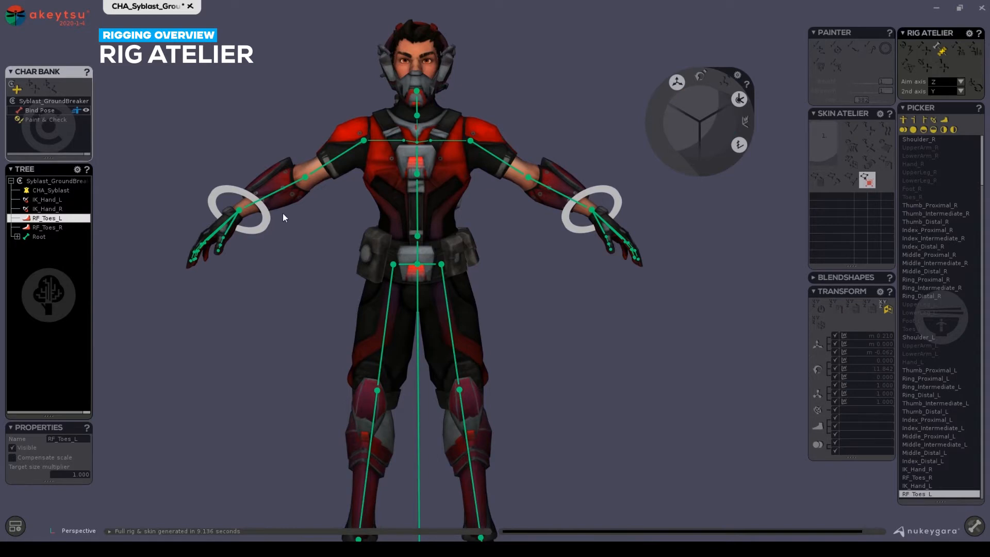
alt+drag(328, 266, 327, 263)
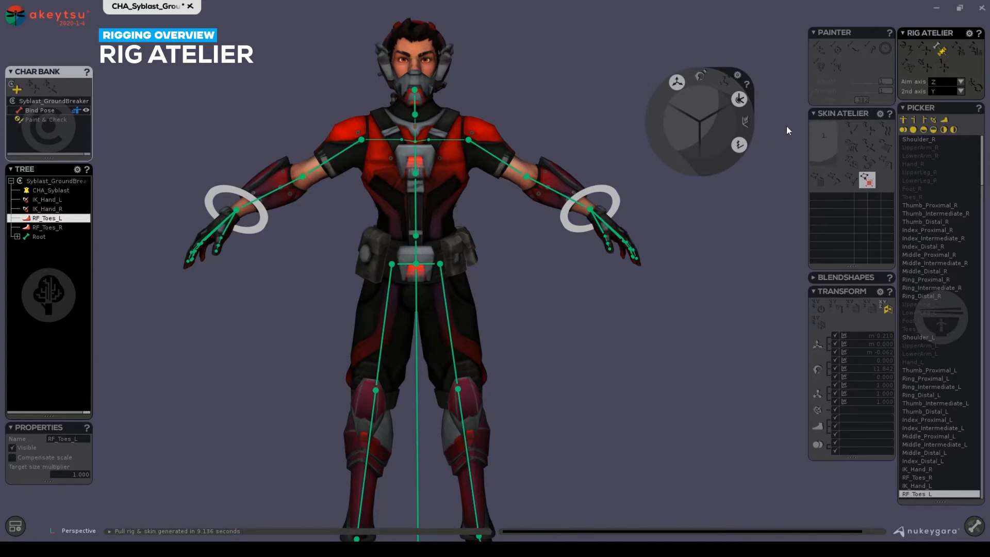
click(415, 235)
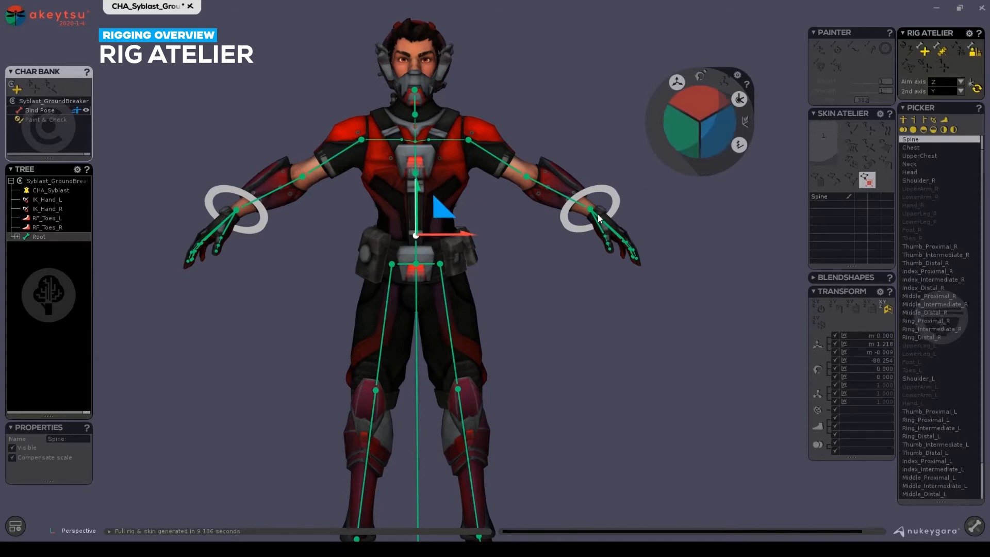
click(943, 52)
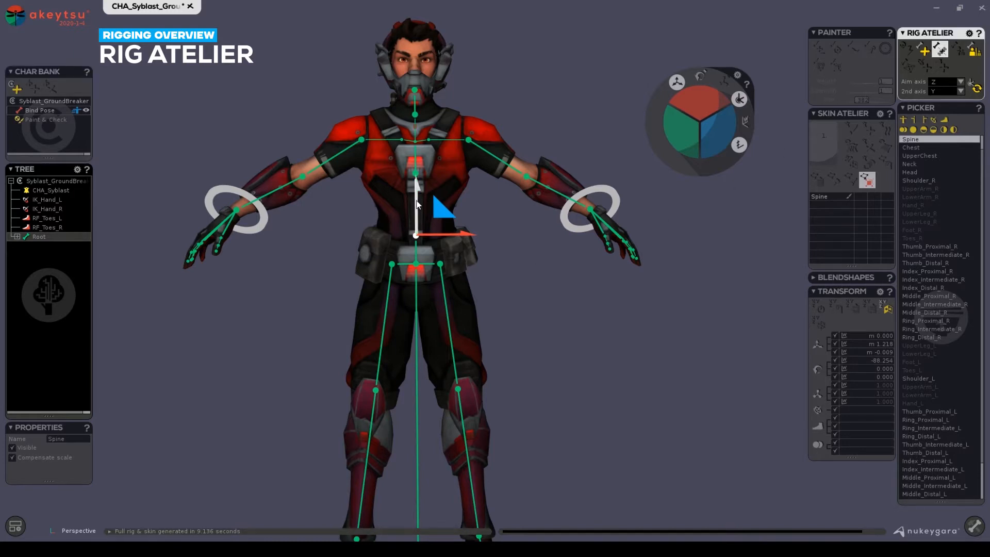
alt+middle_drag(459, 256, 505, 280)
alt+right_drag(505, 280, 557, 264)
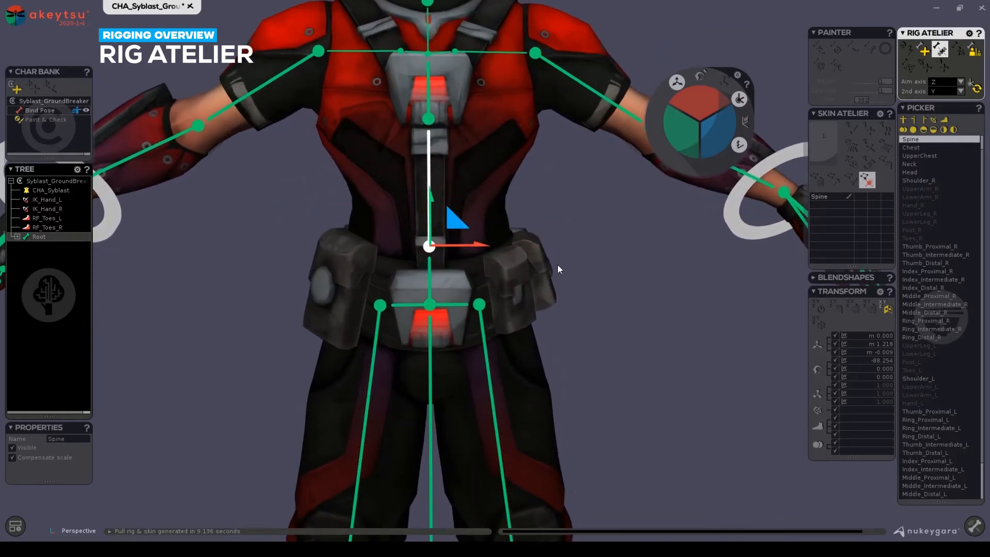
click(429, 153)
drag(428, 153, 436, 190)
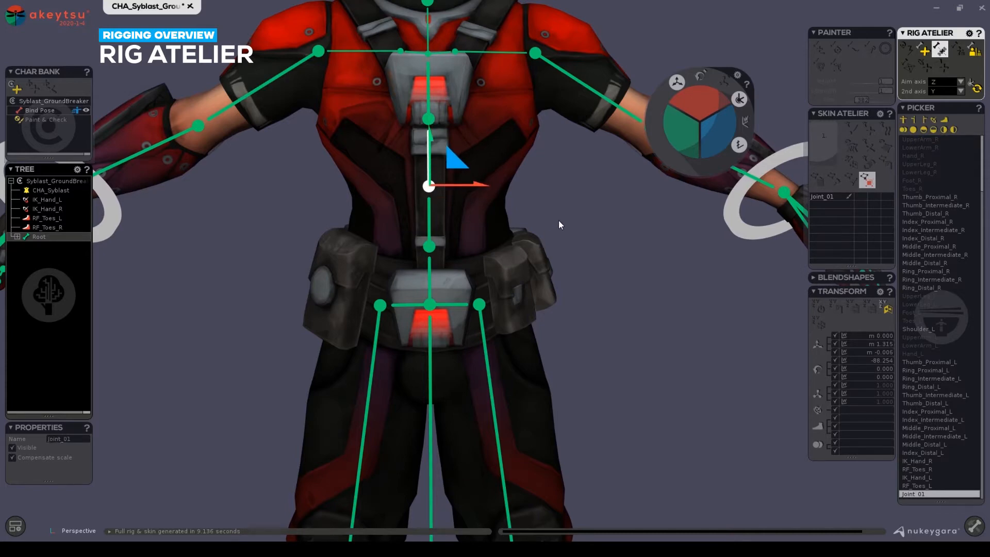
- Step through the spine hierarchy from the inserted joint to Spine and down to Chest to check the new joint's place
middle_drag(524, 223, 332, 225)
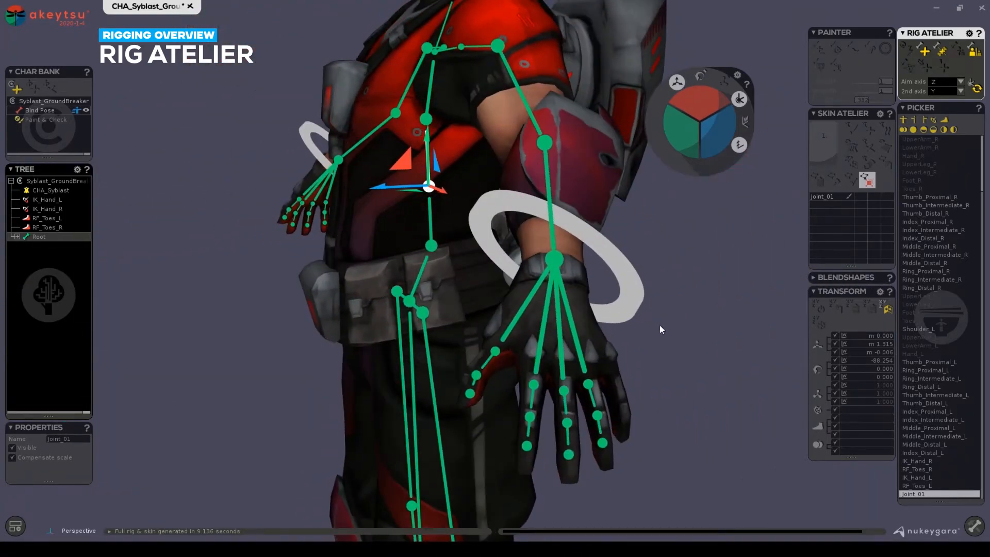
middle_drag(524, 330, 485, 255)
key(Up)
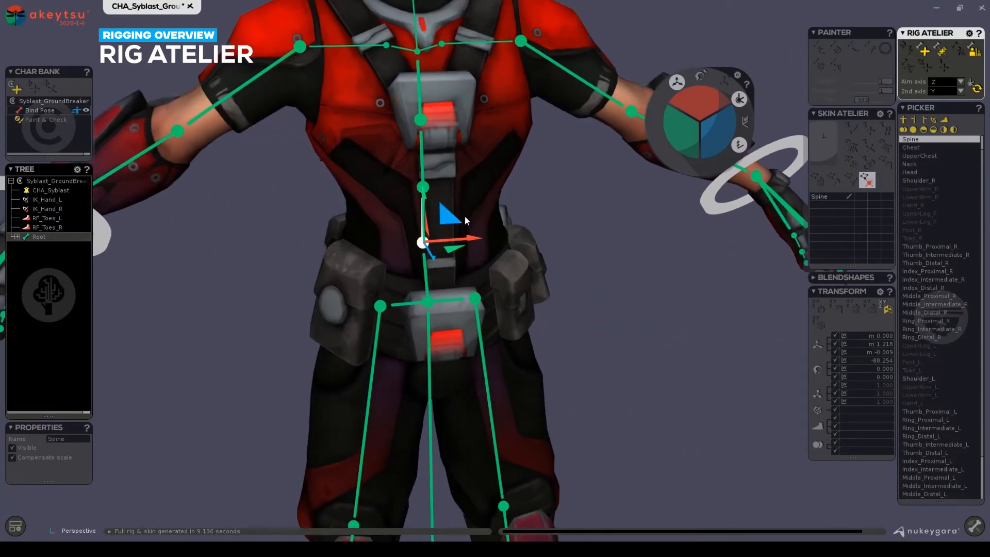
key(Down)
key(Down)
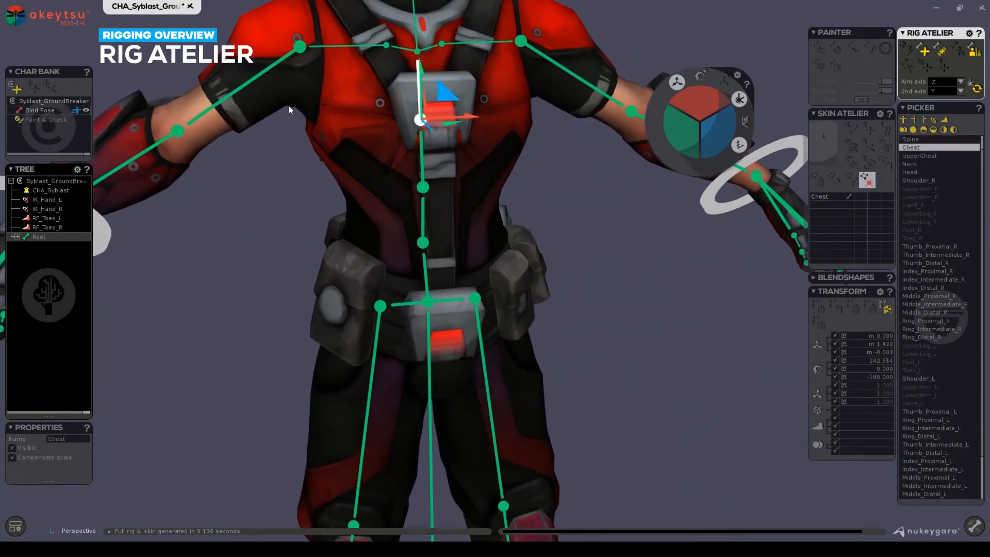
middle_drag(338, 242, 312, 233)
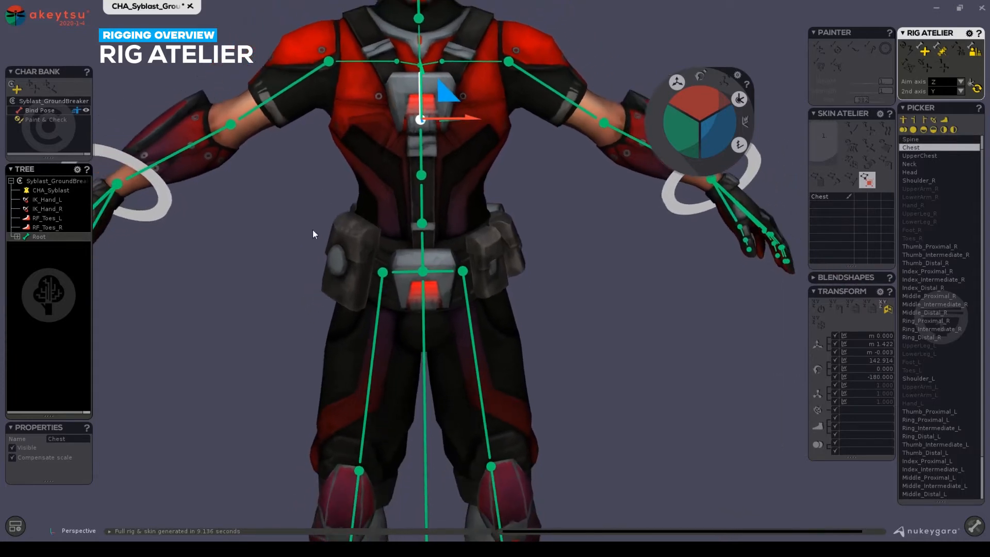
- In Paint & Check, add skin weight for the inserted spine joint across the waist with a brush strength of about 0.44
click(422, 175)
click(43, 119)
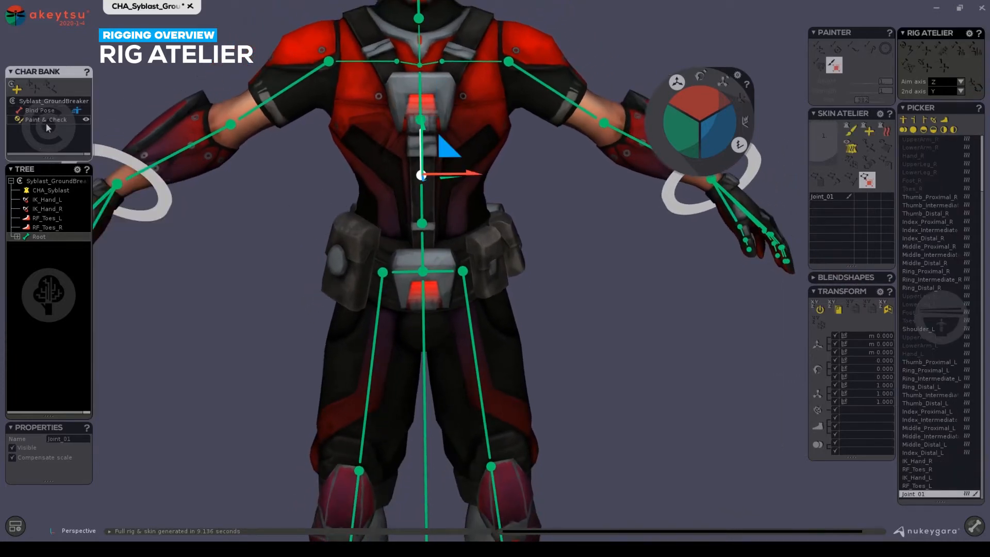
scroll(224, 245, up, 5)
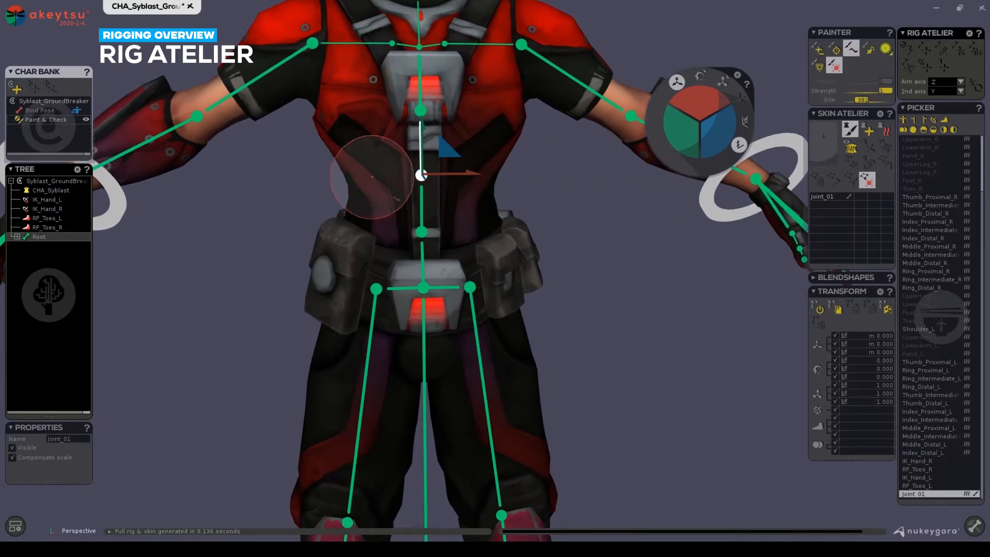
click(817, 49)
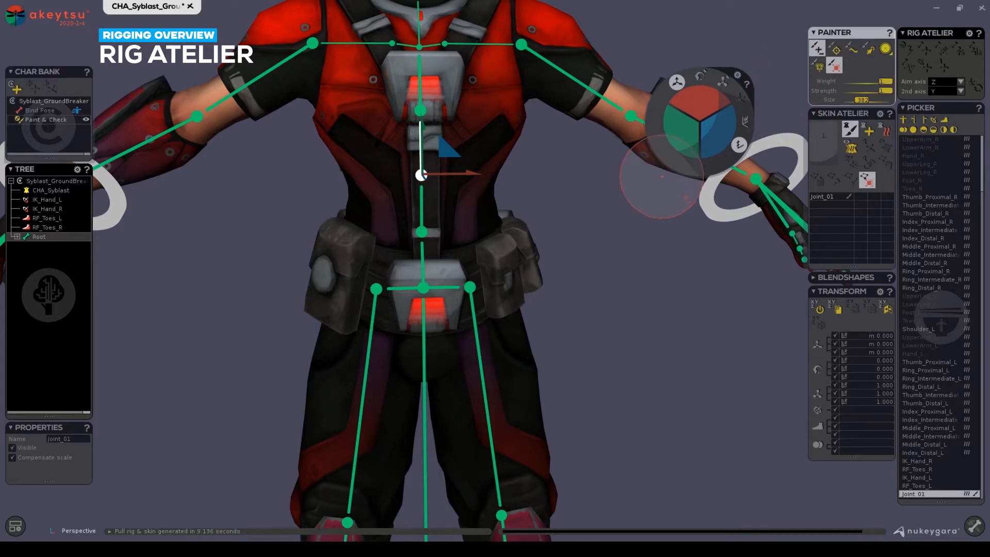
drag(883, 91, 863, 91)
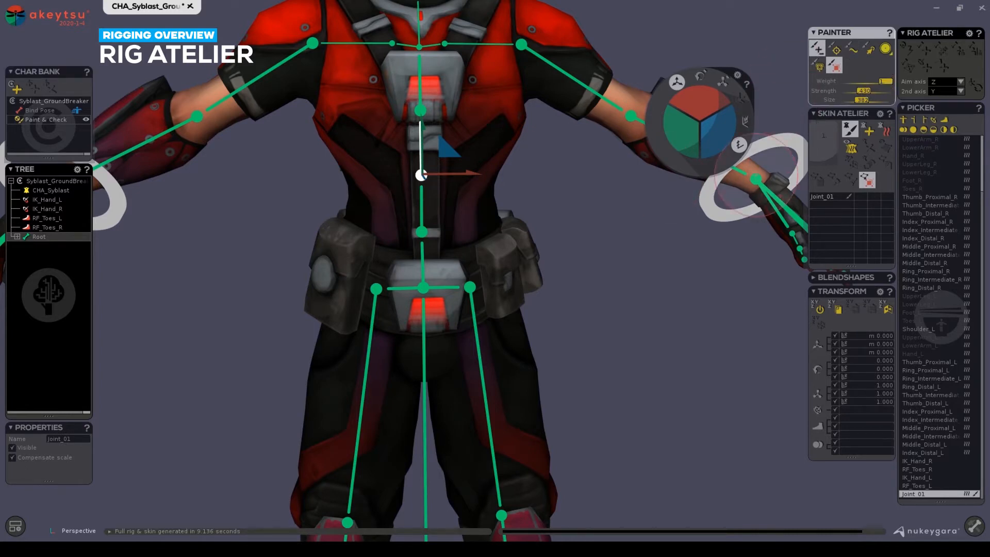
mouse_move(344, 172)
mouse_down()
mouse_move(511, 171)
mouse_move(335, 166)
mouse_move(536, 176)
mouse_up()
- Select the UpperArm_R joint and return the character to Bind Pose
alt+drag(563, 210, 574, 217)
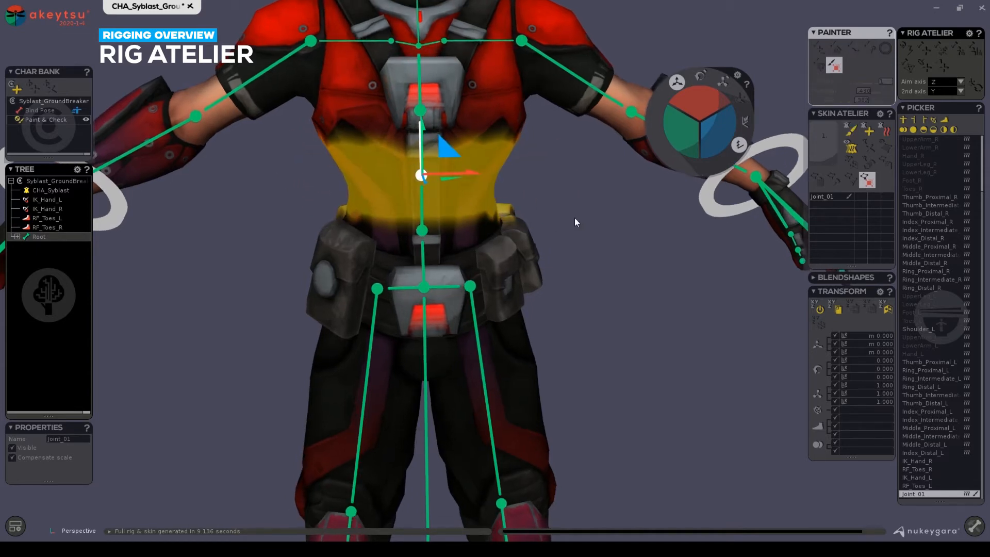
alt+right_drag(574, 217, 567, 216)
alt+middle_drag(567, 216, 577, 228)
alt+drag(541, 230, 531, 230)
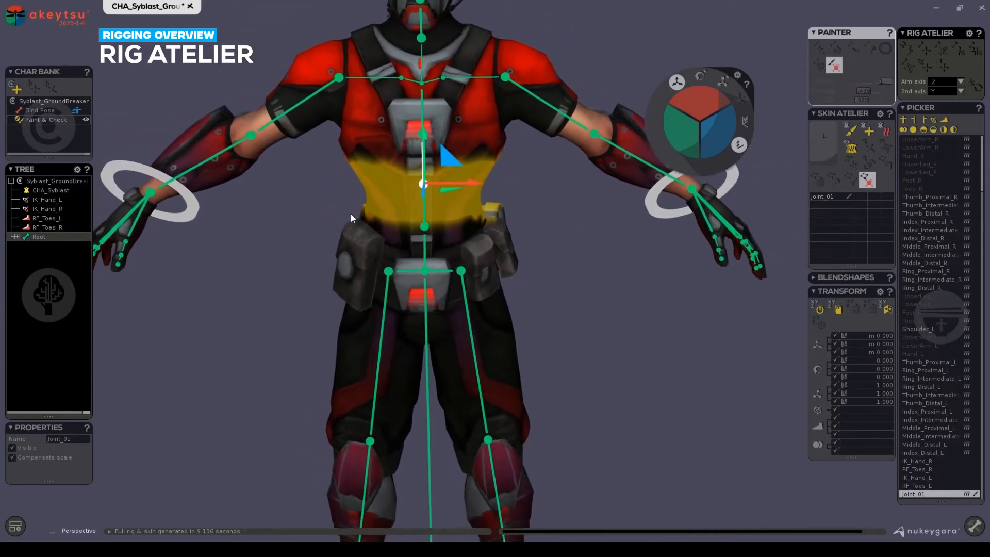
alt+drag(351, 213, 361, 235)
mouse_move(303, 156)
alt+mouse_down()
mouse_move(400, 190)
mouse_move(313, 160)
alt+mouse_up()
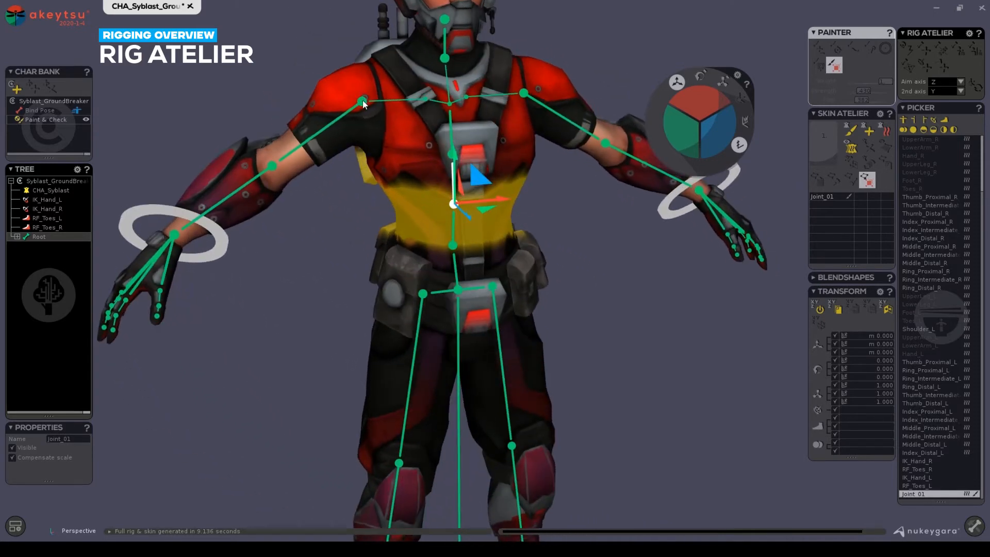
click(364, 102)
alt+drag(423, 100, 419, 133)
click(42, 109)
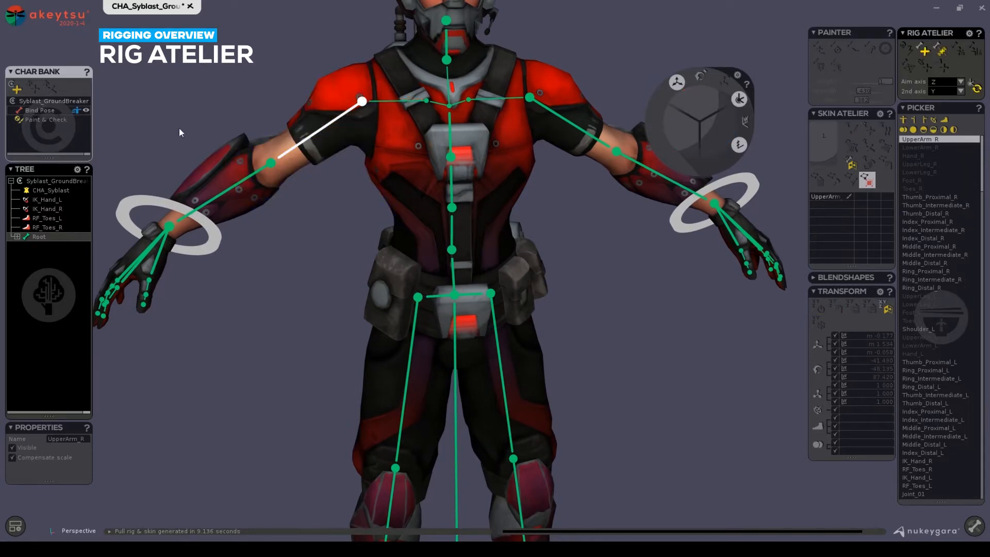
- Detach the Shoulder_R joint from its parent and move it up and outward to about X -0.072 m, Y 1.565 m
alt+drag(358, 155, 365, 157)
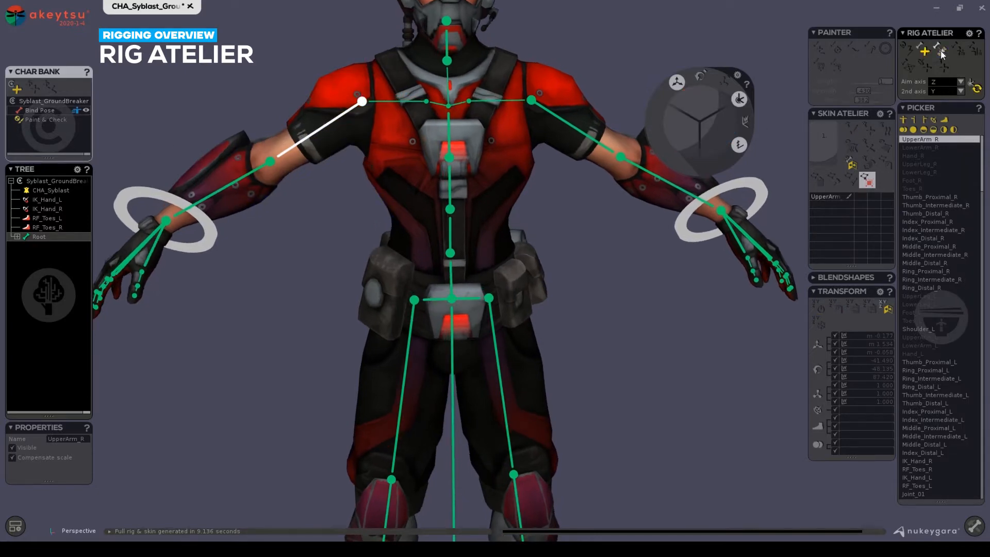
click(403, 102)
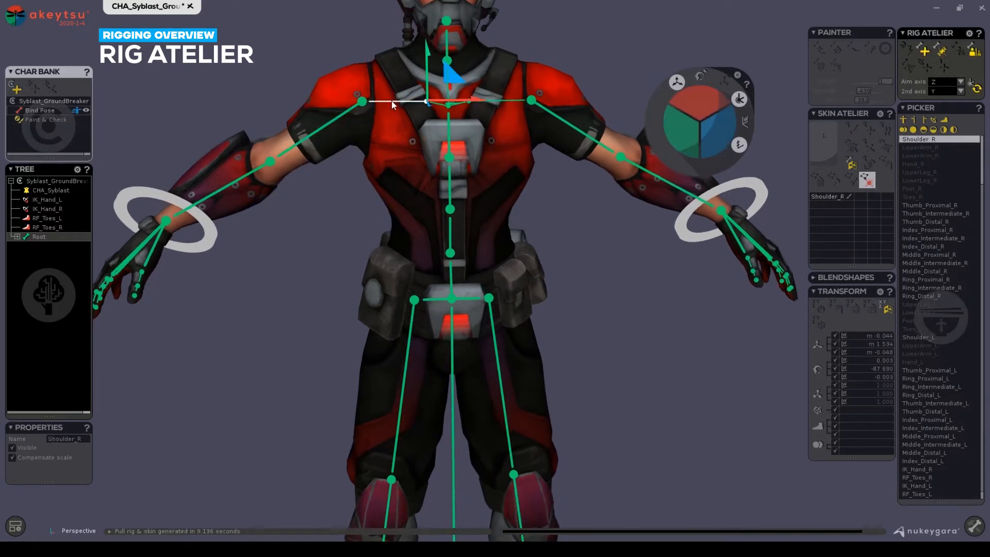
click(361, 103)
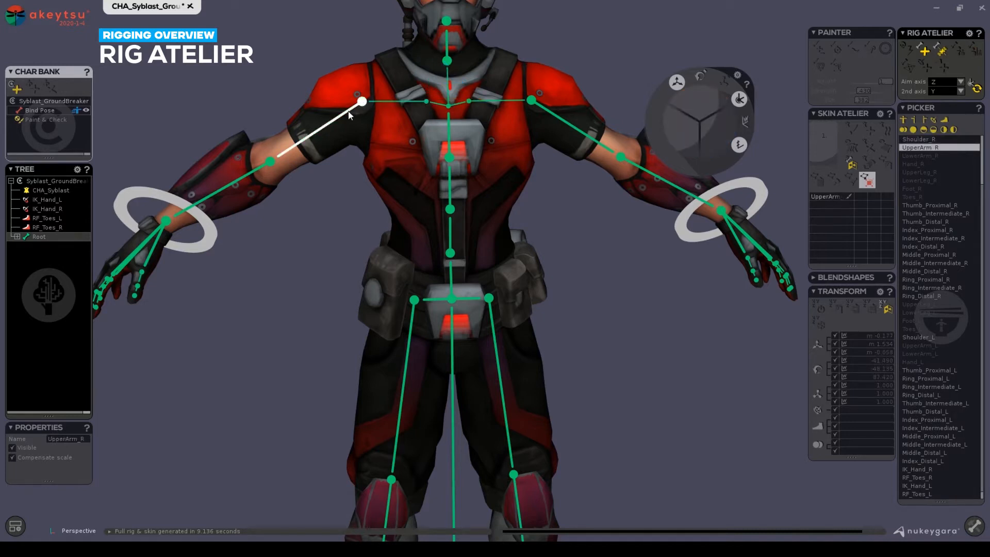
click(272, 163)
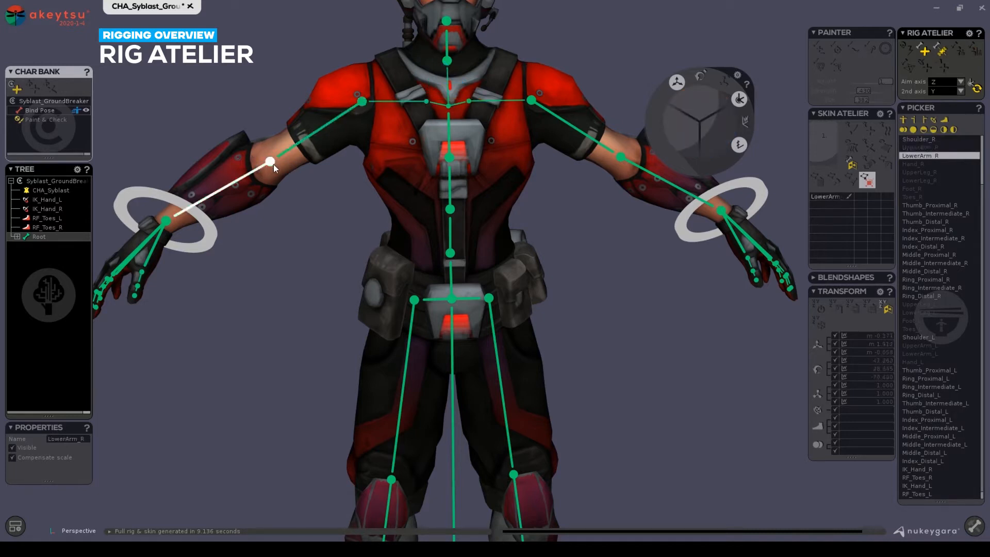
click(427, 102)
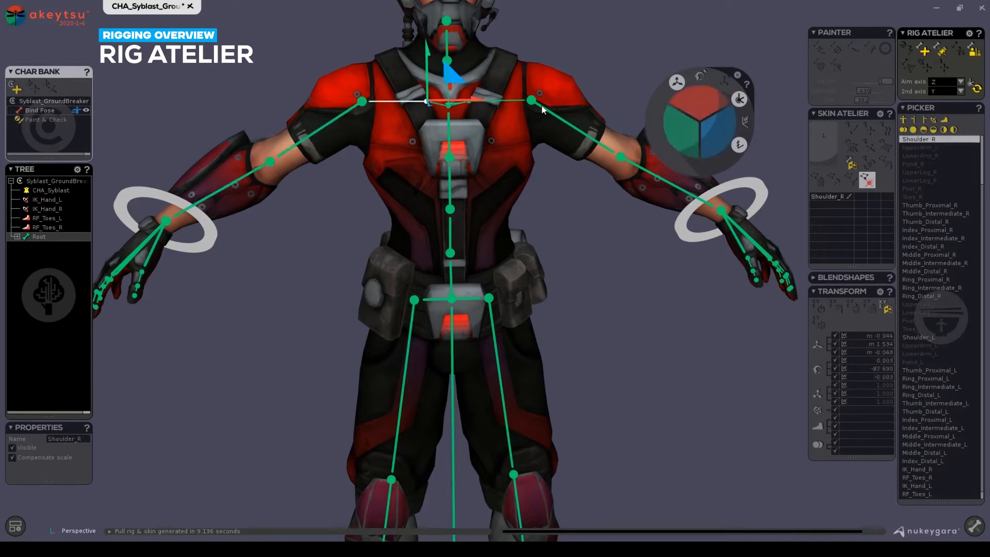
click(974, 53)
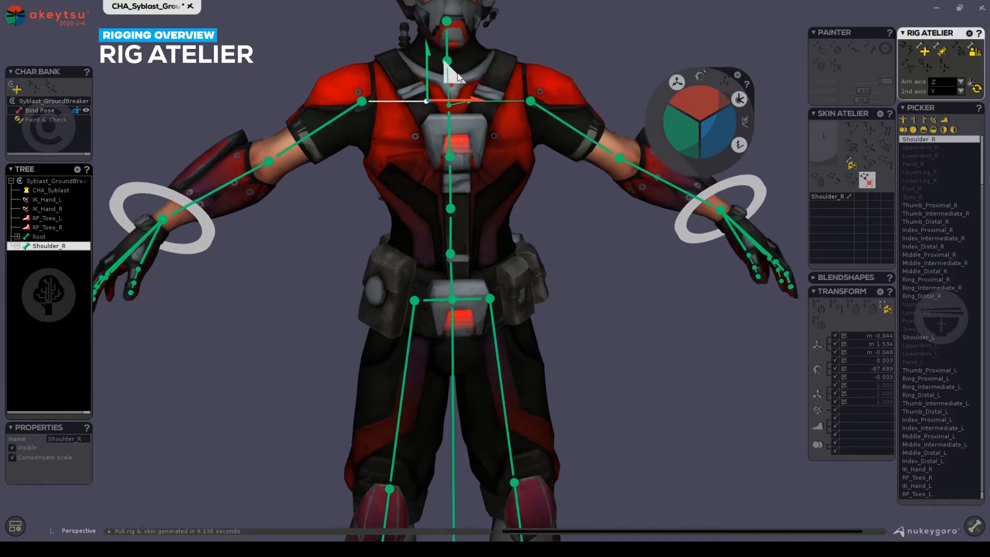
mouse_move(453, 72)
mouse_down()
mouse_move(433, 92)
mouse_move(435, 34)
mouse_move(440, 60)
mouse_up()
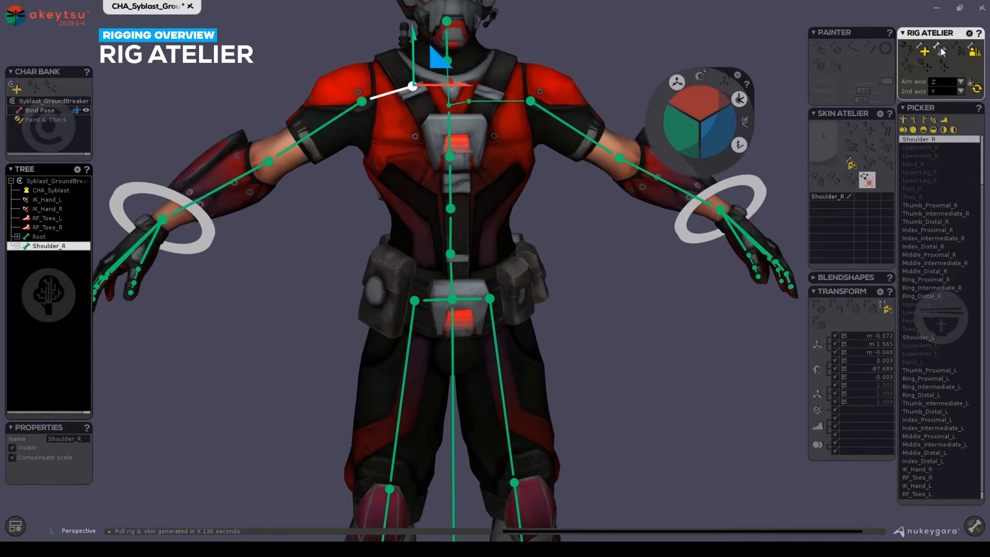
- Add a new child joint to UpperChest, placed just below the detached Shoulder_R joint
click(448, 106)
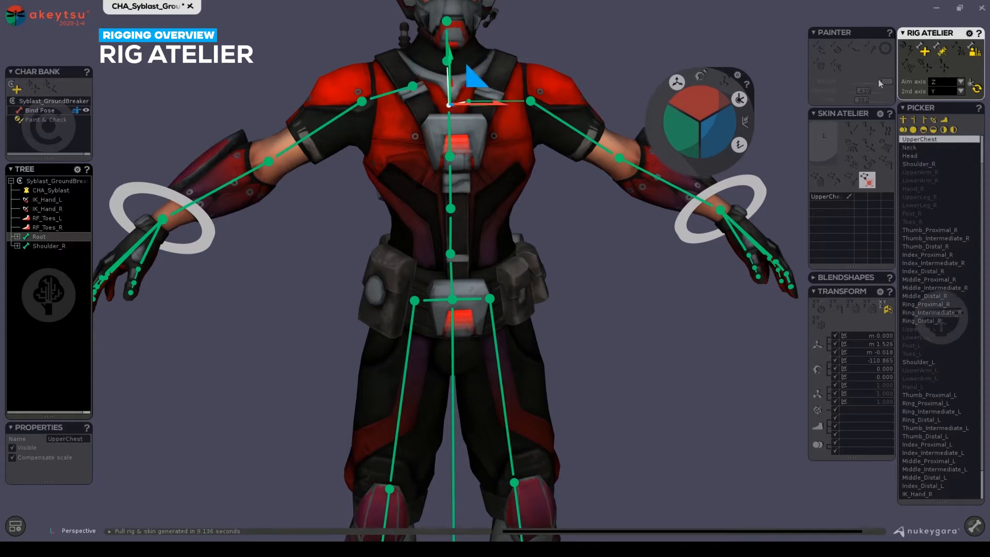
click(927, 53)
click(424, 106)
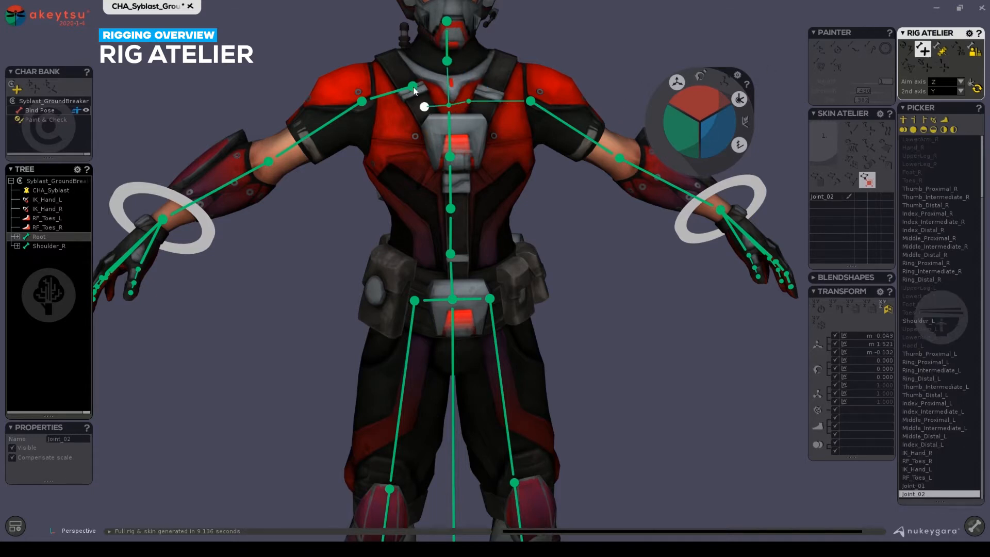
- Parent the detached Shoulder_R joint to the newly added chest joint
click(410, 87)
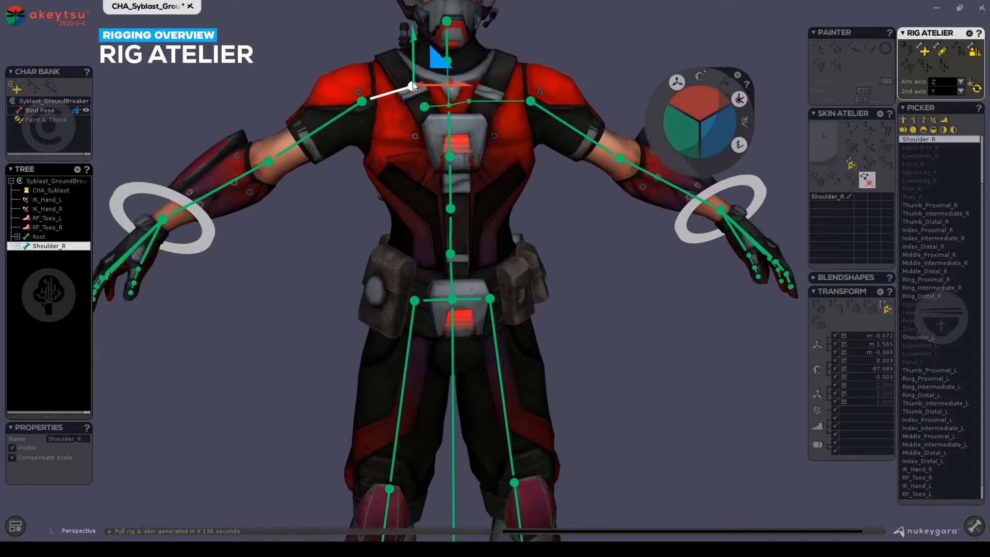
click(428, 114)
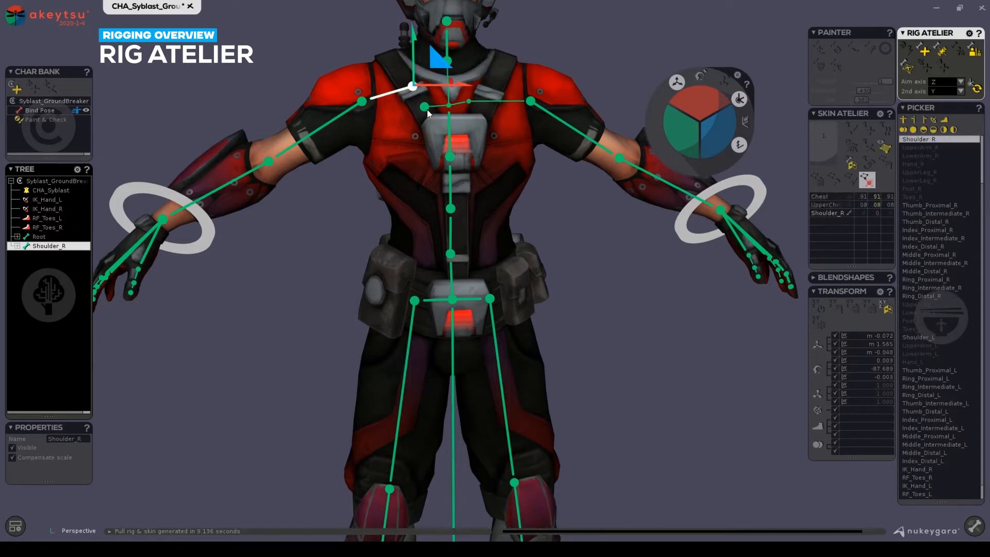
click(424, 107)
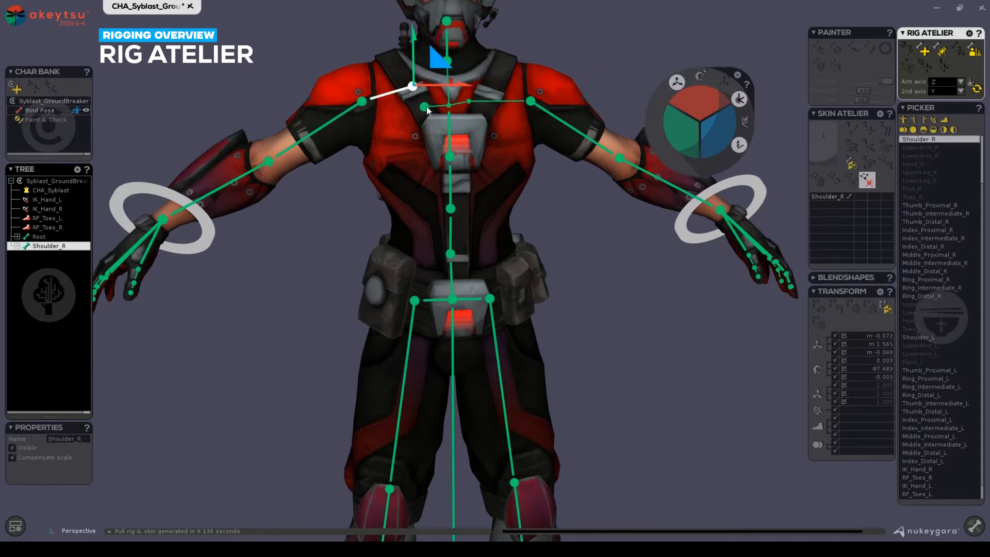
click(958, 52)
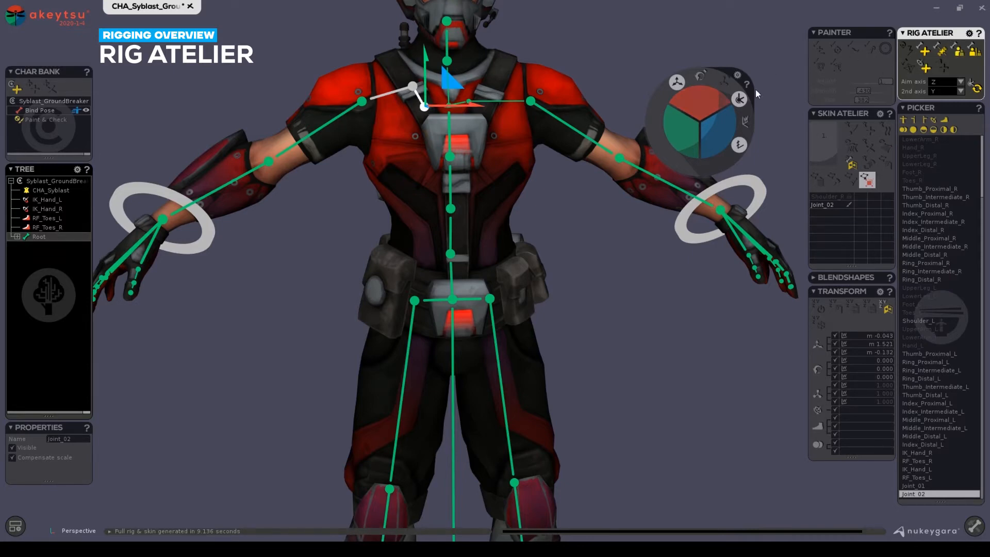
- Expand the skeleton hierarchy from Root down to Joint_02 and check where Shoulder_R sits beneath it
middle_drag(356, 155, 236, 199)
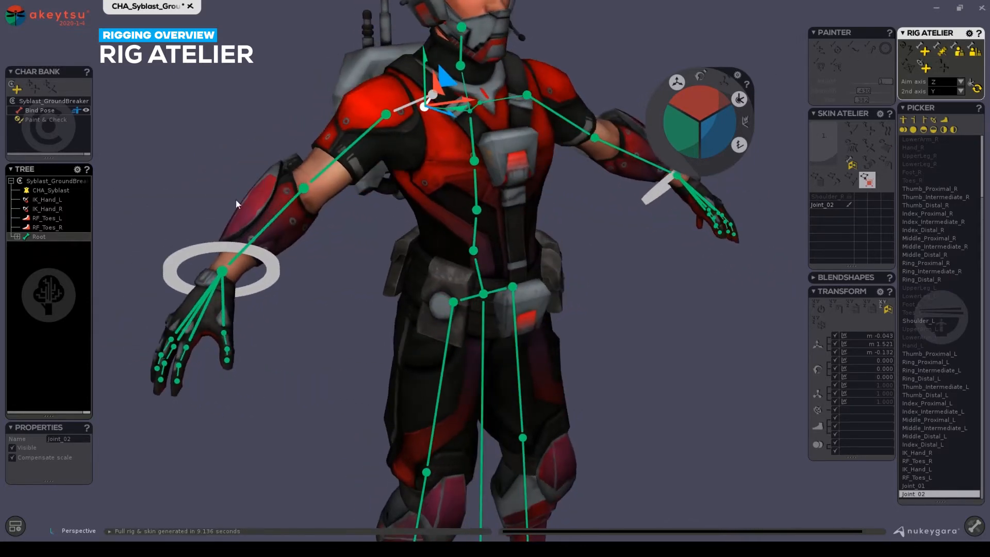
click(17, 236)
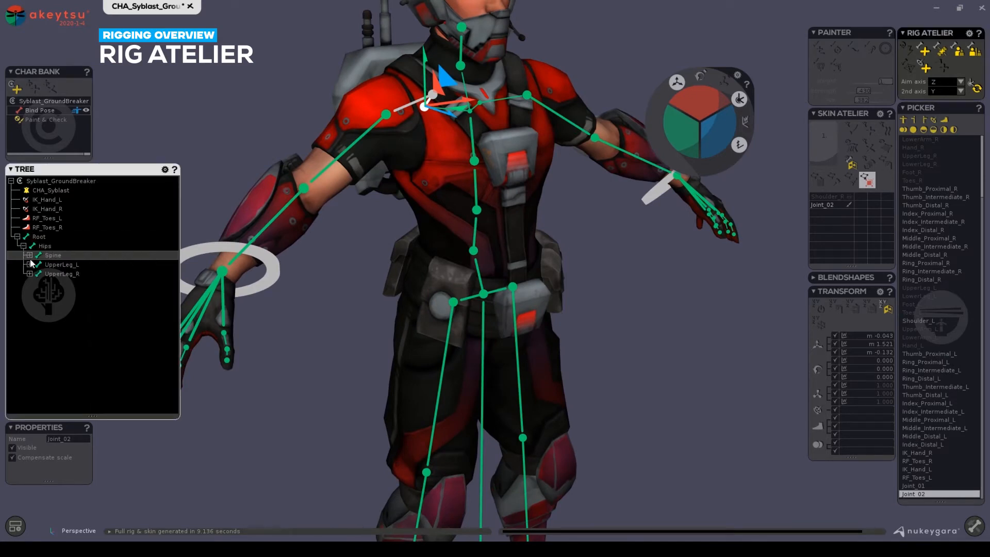
click(31, 256)
click(29, 255)
click(35, 264)
click(42, 273)
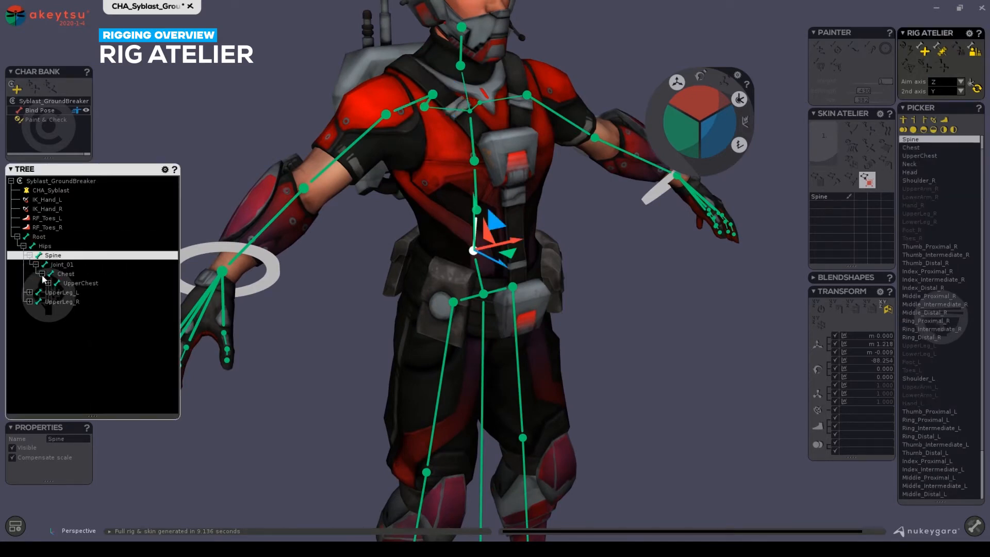
click(48, 283)
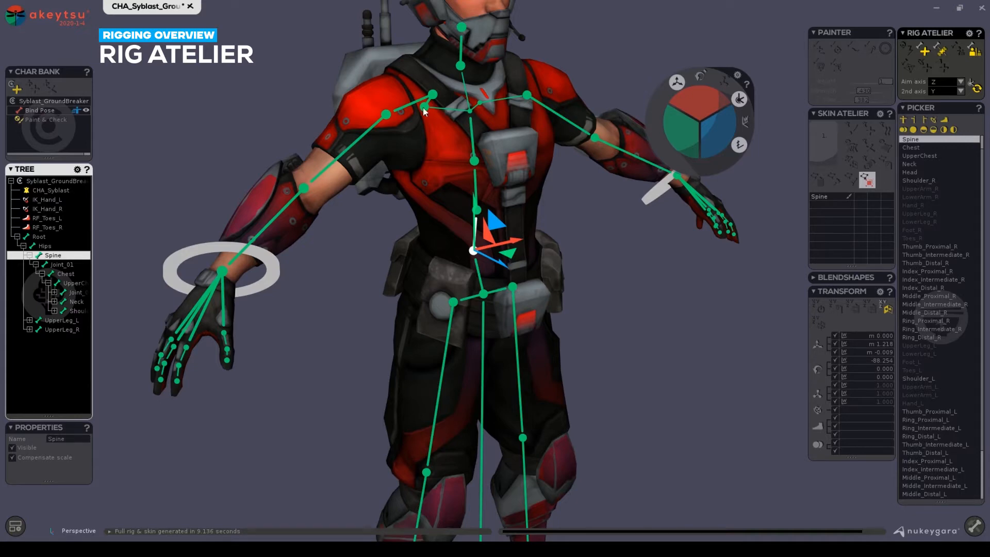
click(424, 111)
click(54, 292)
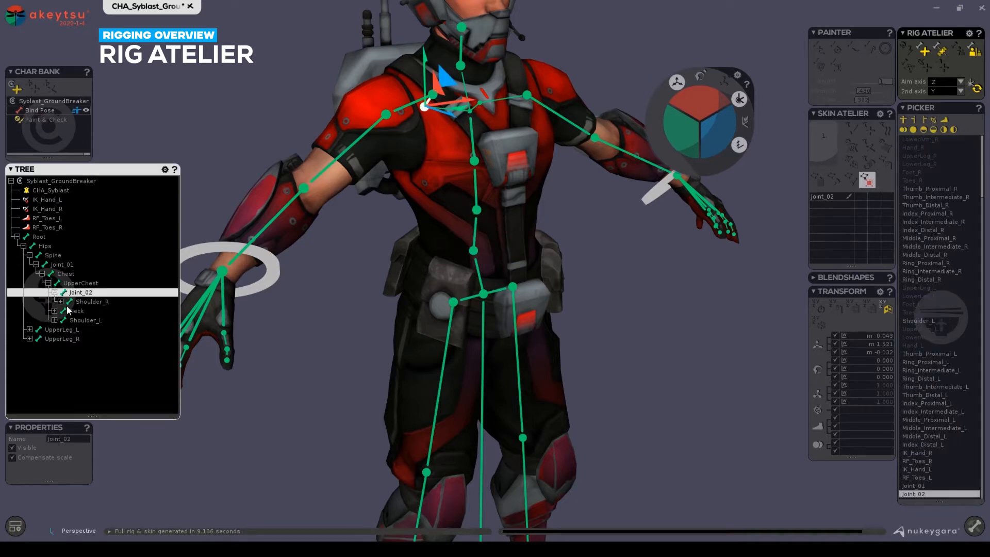
click(103, 301)
- Undo the Shoulder_R reparenting, the added chest joint and the shoulder move
alt+drag(484, 249, 447, 205)
key(ctrl+z)
alt+drag(304, 239, 348, 249)
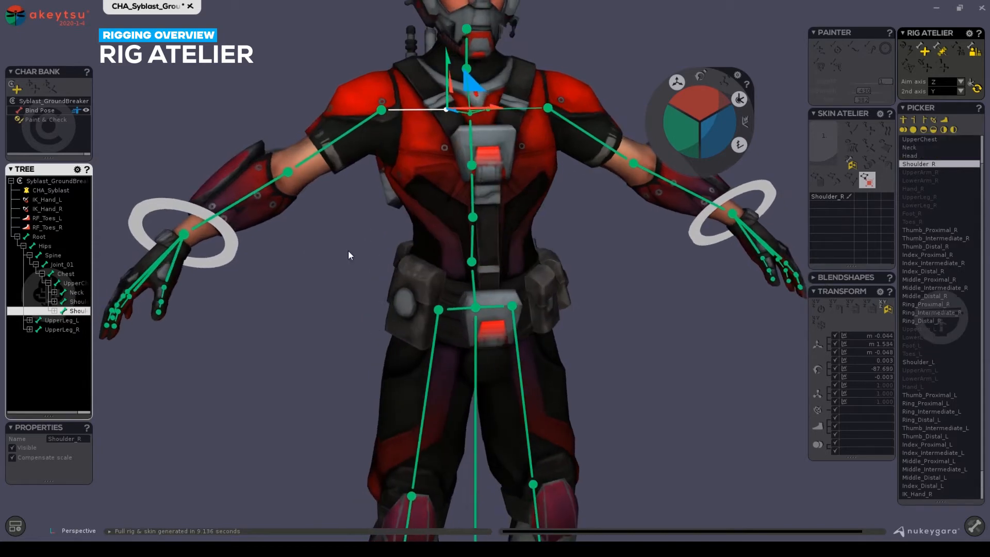
- In the Decorators preferences, set the pivot size factors for selected and unselected joints to 1
alt+right_drag(347, 249, 300, 249)
alt+drag(269, 166, 386, 231)
click(305, 206)
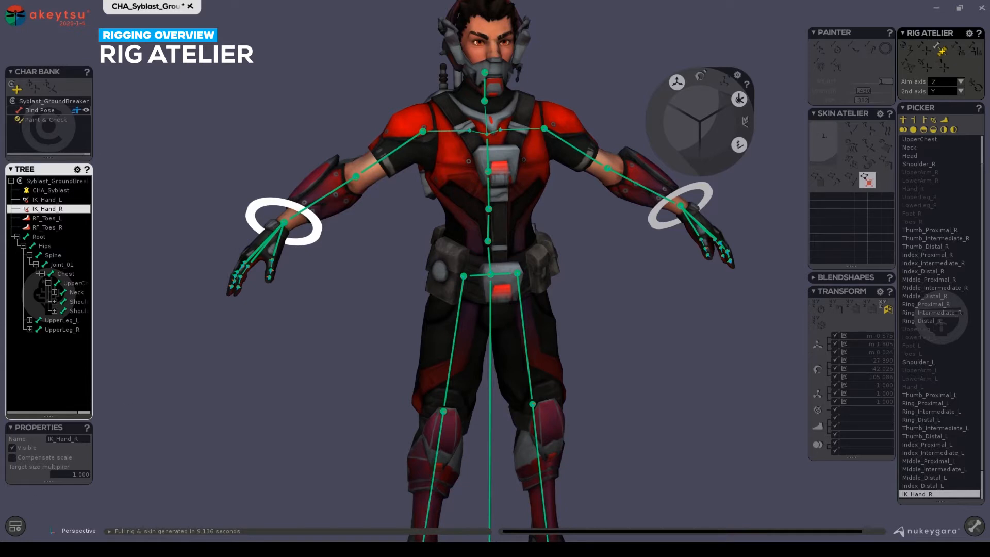
click(22, 524)
click(39, 498)
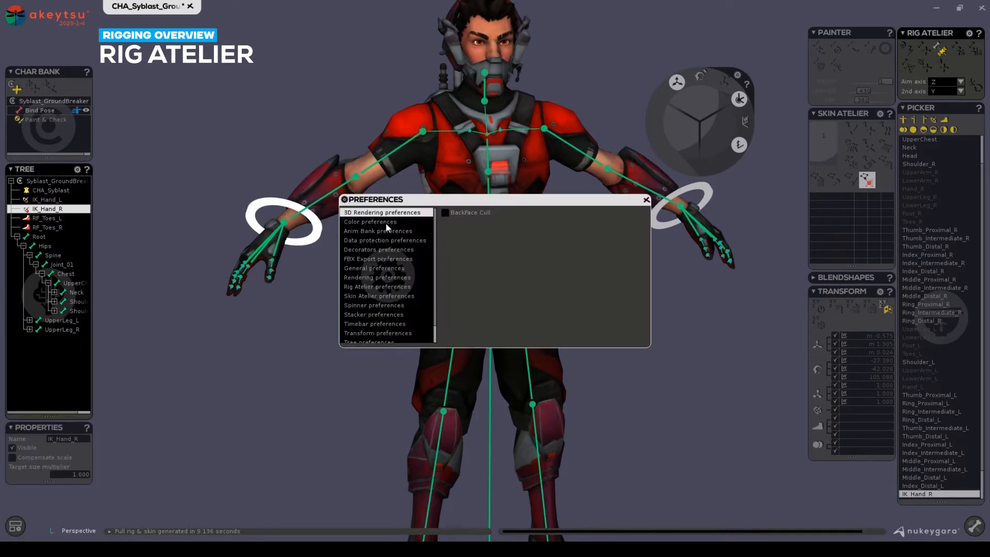
click(378, 240)
click(384, 249)
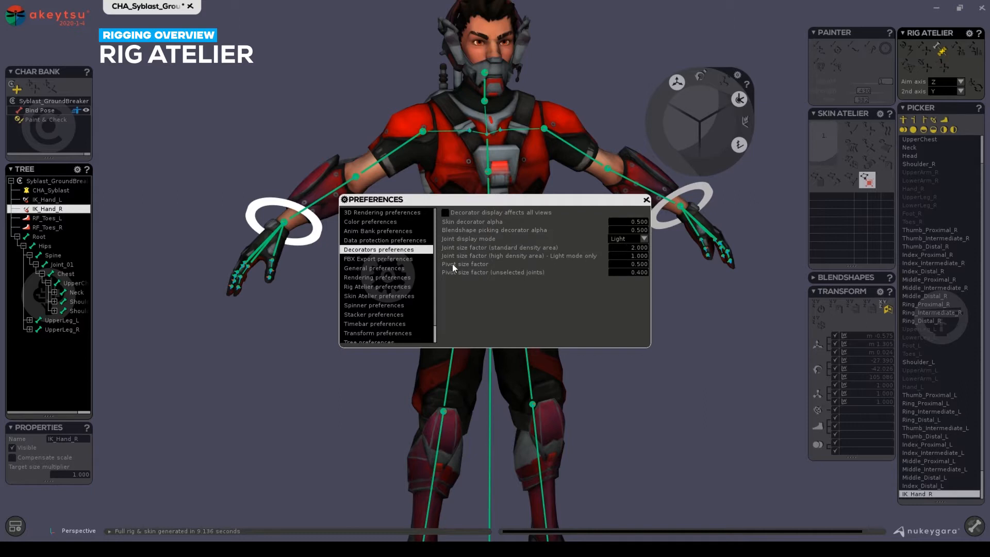
click(636, 262)
text(1)
key(Return)
text(1)
key(Return)
click(645, 200)
- Delete the IK_Hand_R handle around the right wrist
alt+right_drag(305, 241, 415, 242)
alt+drag(415, 243, 463, 234)
click(286, 226)
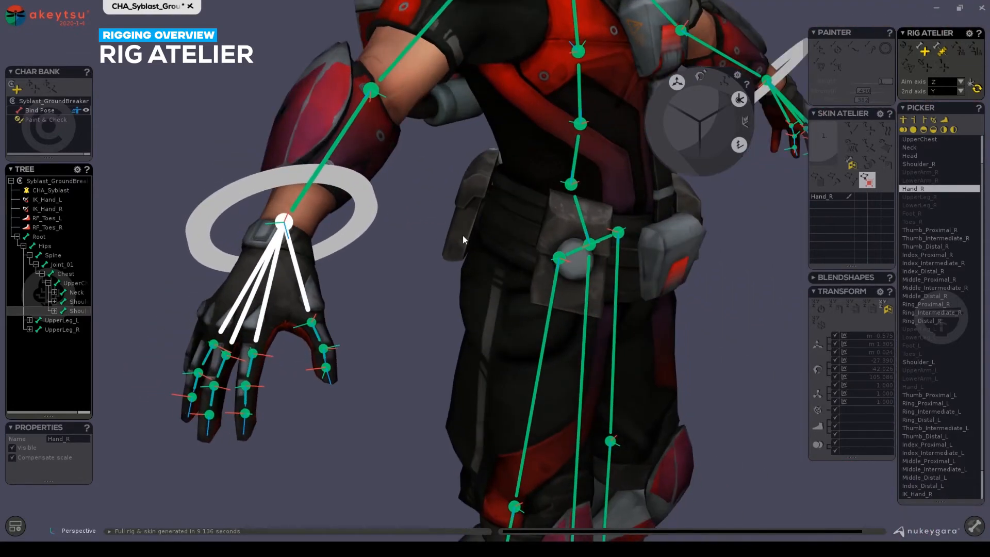
alt+right_drag(462, 234, 393, 234)
alt+drag(392, 234, 360, 219)
alt+right_drag(361, 219, 345, 240)
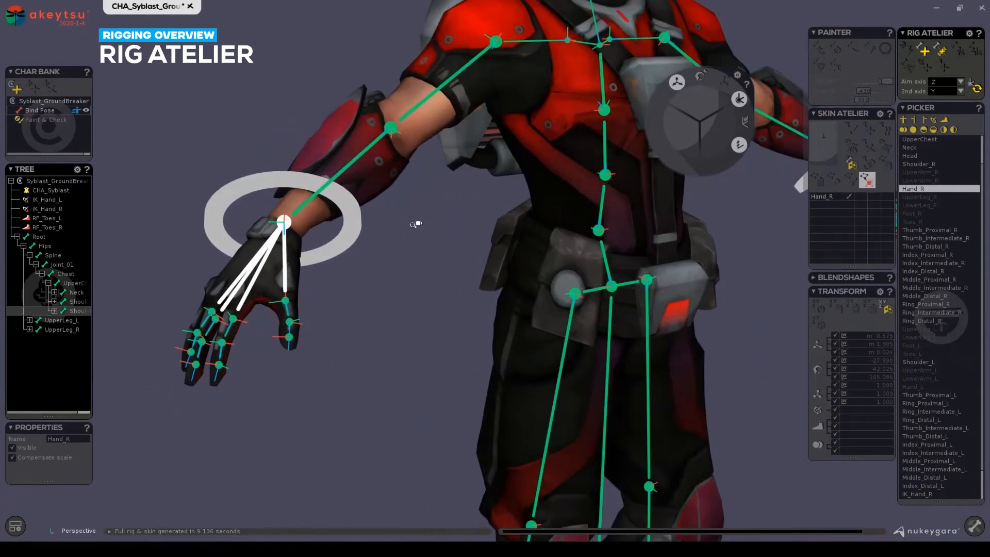
click(347, 240)
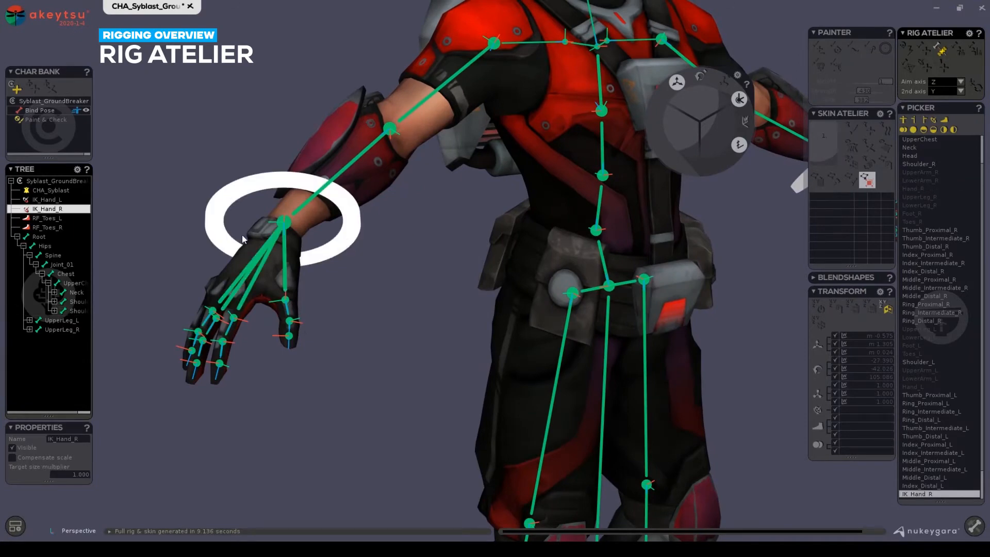
key(Delete)
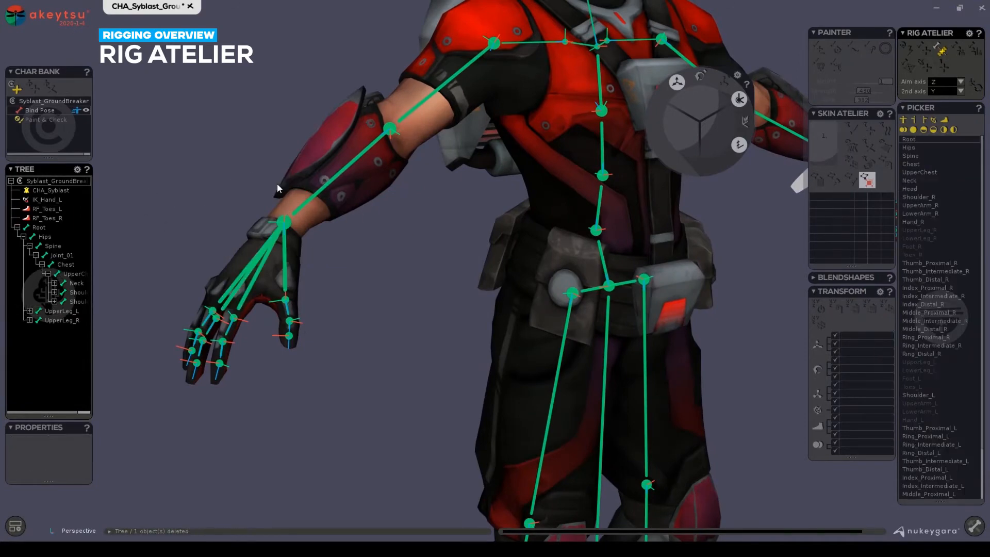
- Reorient the Hand_R joint automatically with Z as aim axis and Y as second axis, and inspect its pivot
alt+drag(355, 217, 406, 228)
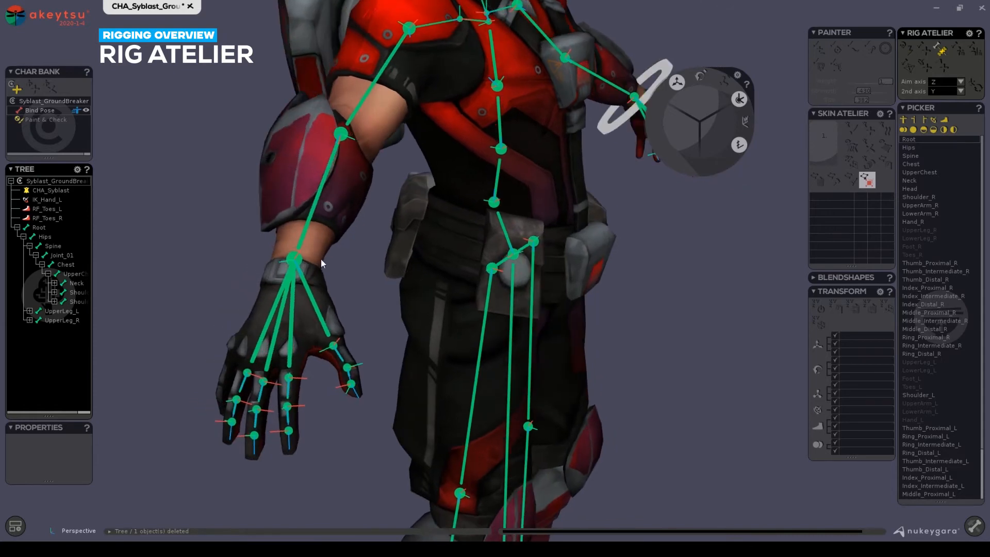
click(294, 258)
alt+drag(410, 279, 610, 217)
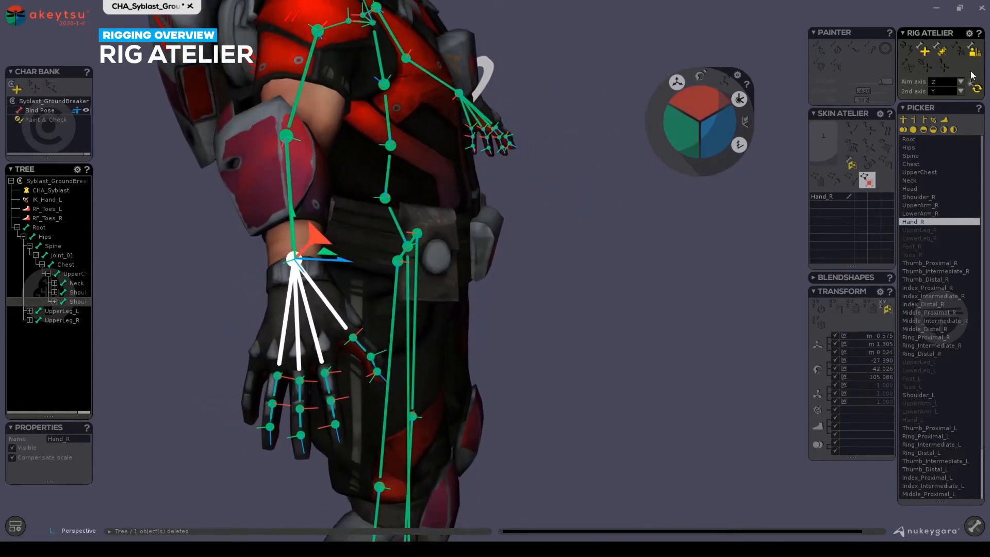
alt+drag(592, 225, 413, 263)
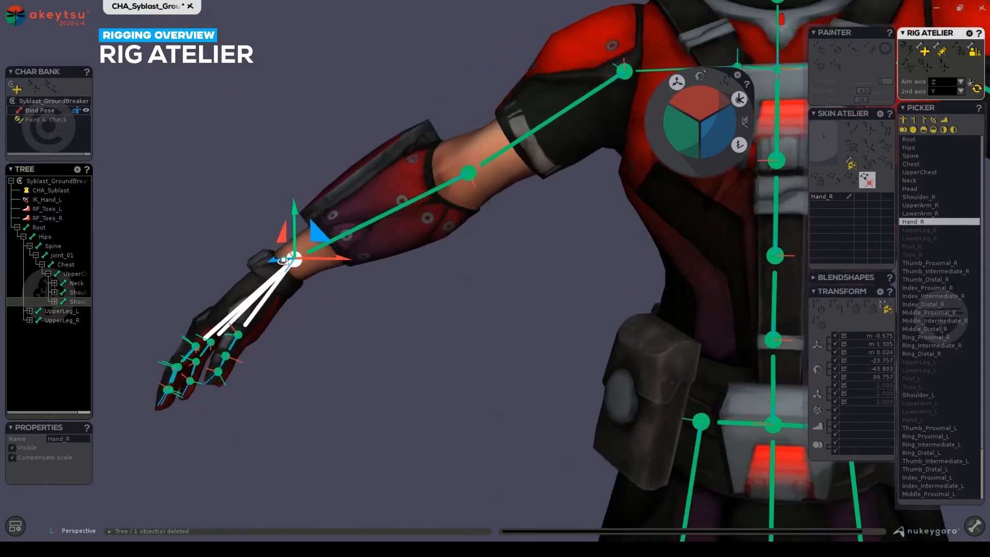
alt+drag(283, 260, 362, 305)
alt+right_drag(362, 304, 422, 312)
alt+drag(421, 311, 446, 320)
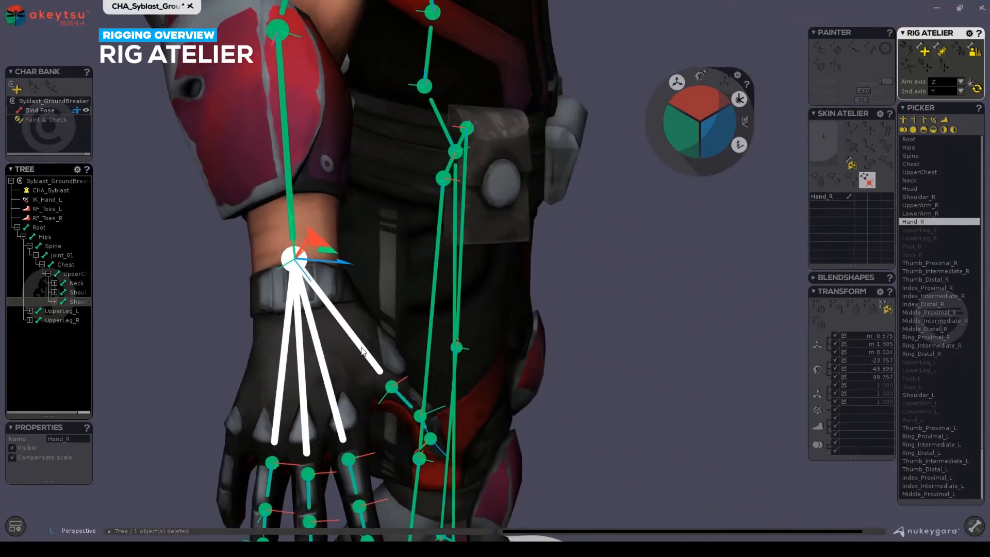
alt+drag(399, 351, 388, 280)
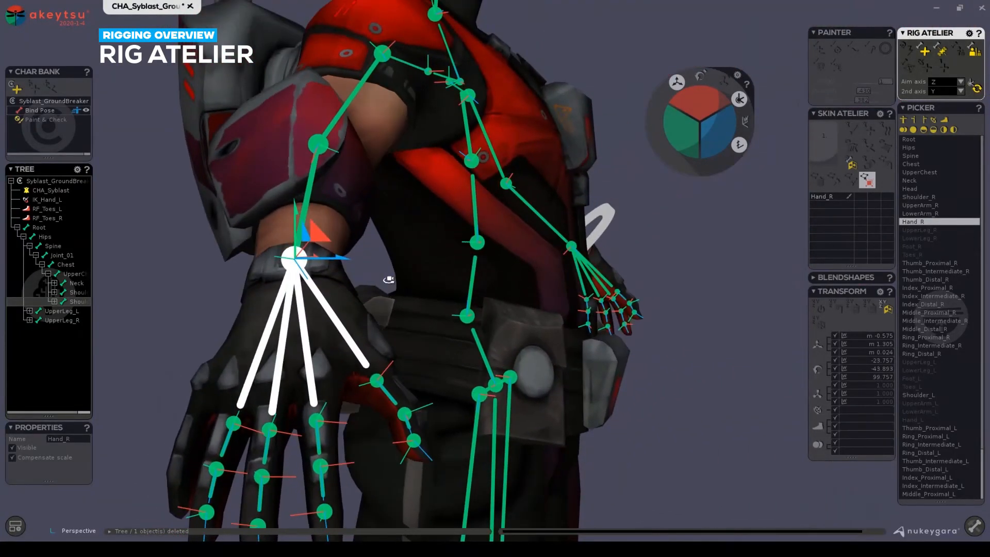
- Manually rotate the Hand_R joint's pivot to an orientation of about -82, -2 and 133 degrees
click(702, 76)
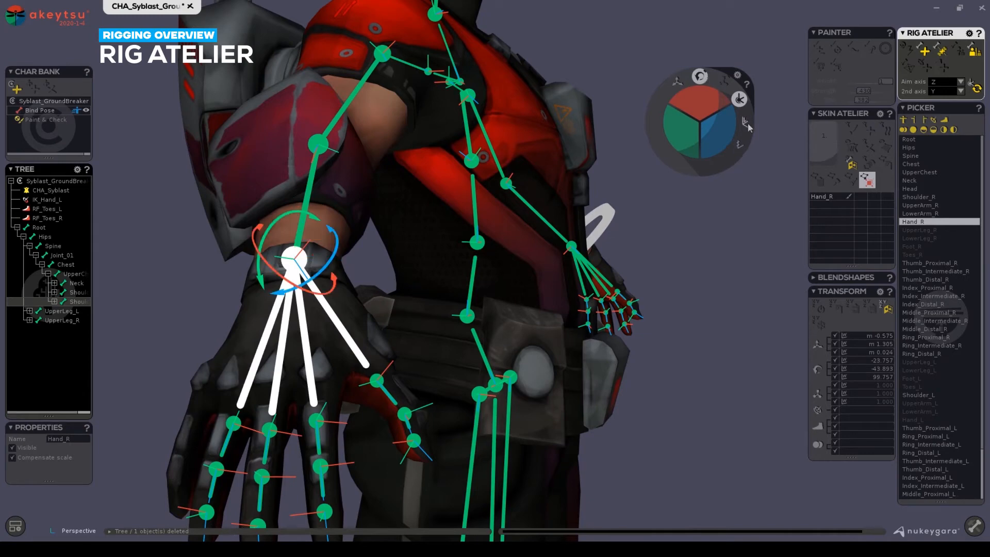
drag(699, 124, 640, 150)
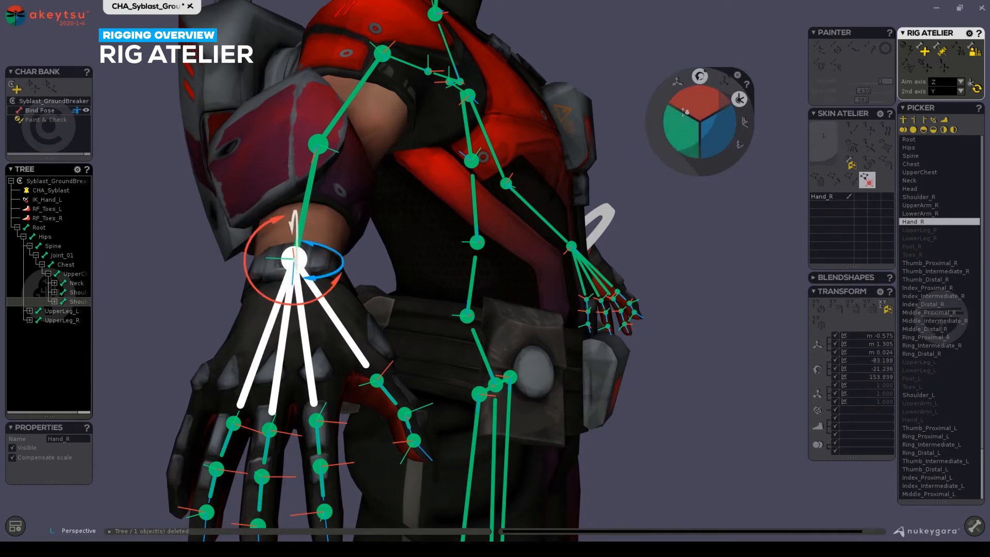
drag(700, 96, 698, 99)
alt+drag(482, 212, 416, 141)
drag(717, 132, 722, 139)
alt+drag(543, 261, 443, 261)
drag(696, 101, 672, 139)
- Create an IK handle on the right arm running from the UpperArm_R joint to the Hand_R joint
alt+drag(482, 377, 441, 367)
alt+right_drag(441, 366, 362, 359)
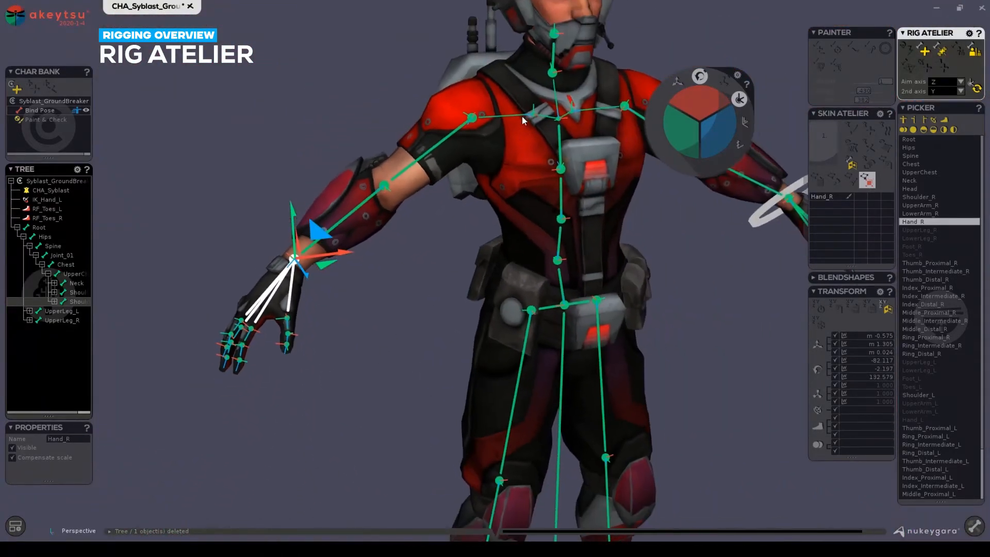
click(475, 118)
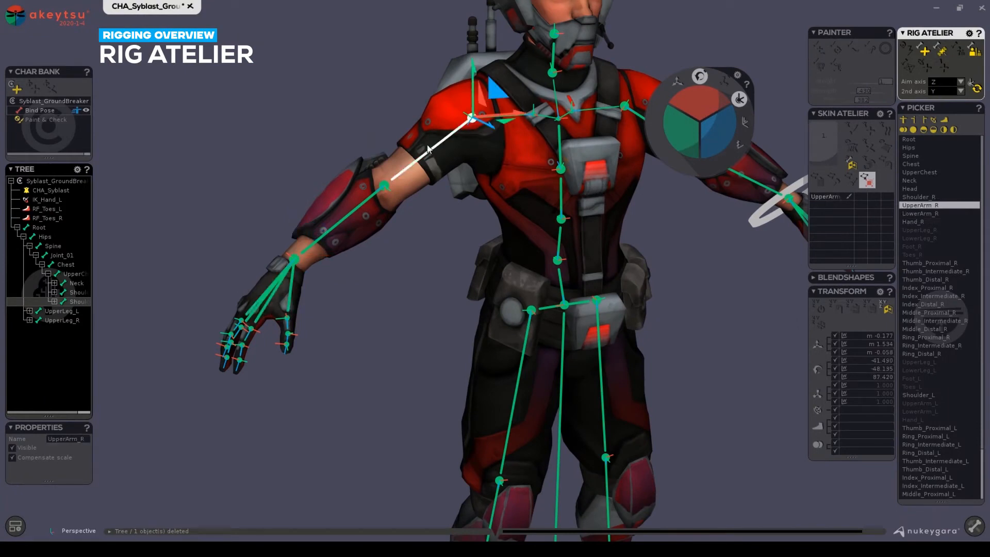
click(295, 262)
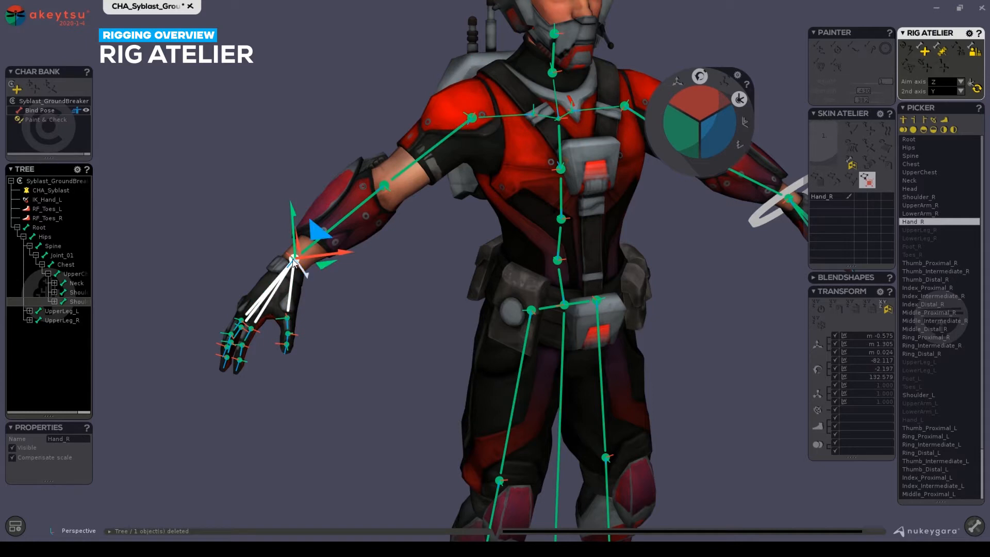
click(383, 185)
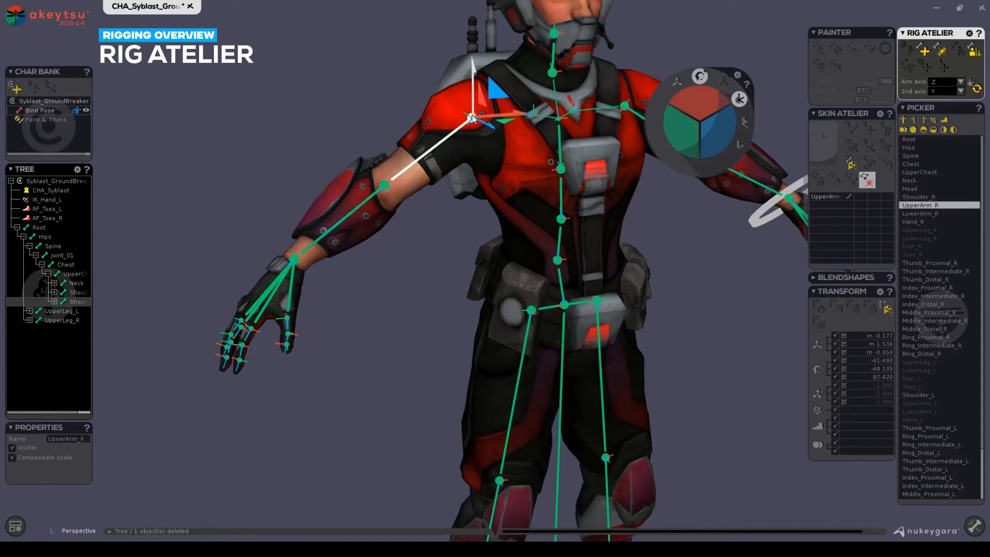
click(295, 262)
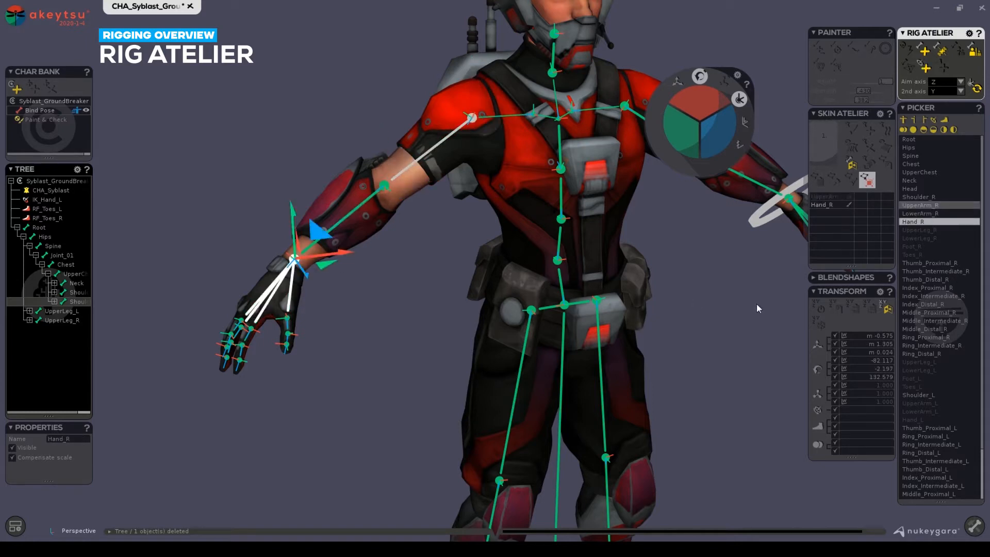
click(923, 68)
- Switch to Paint & Check and test the right arm by moving the IK_Hand_R handle and rotating the UpperArm_R joint
alt+drag(438, 319, 231, 292)
click(40, 121)
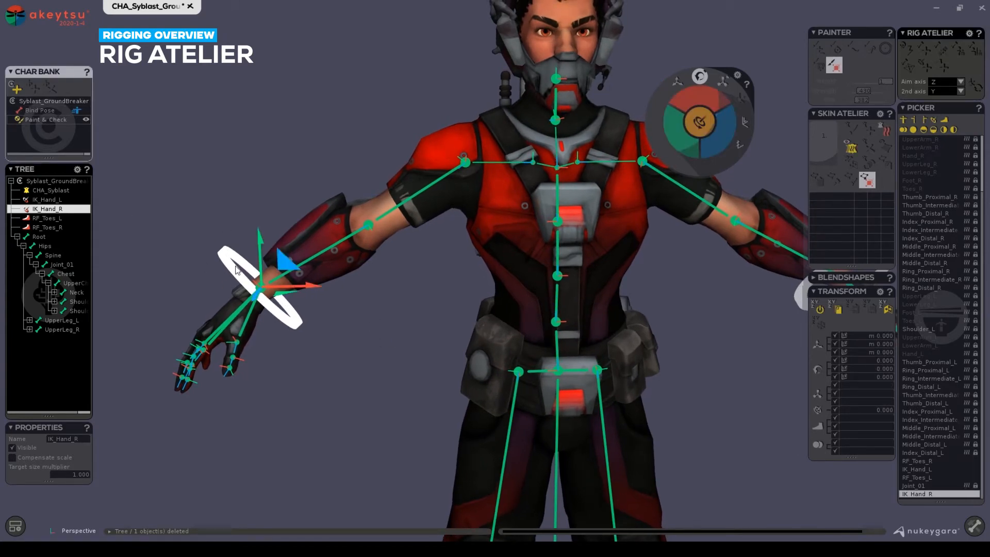
drag(284, 260, 425, 223)
click(446, 178)
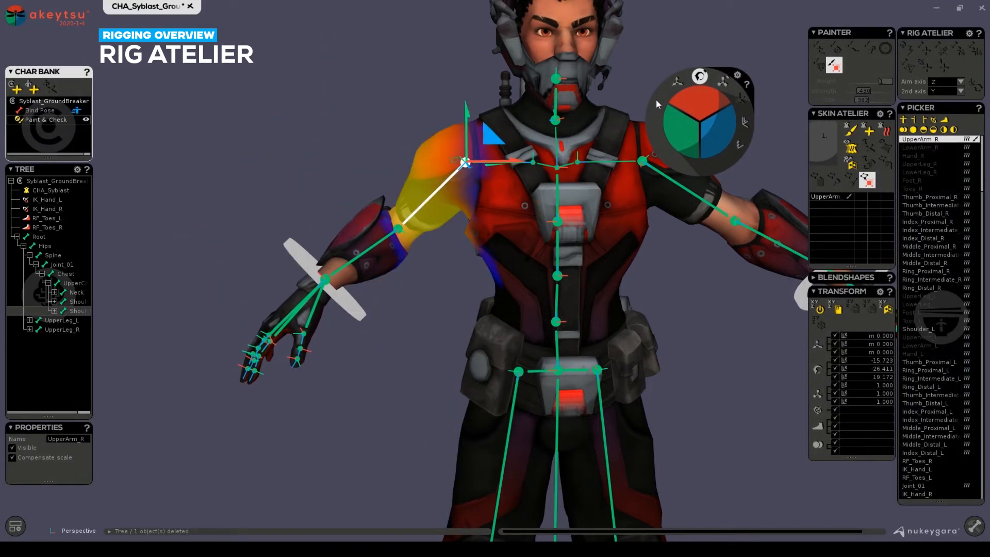
drag(700, 82, 722, 129)
alt+drag(593, 330, 486, 335)
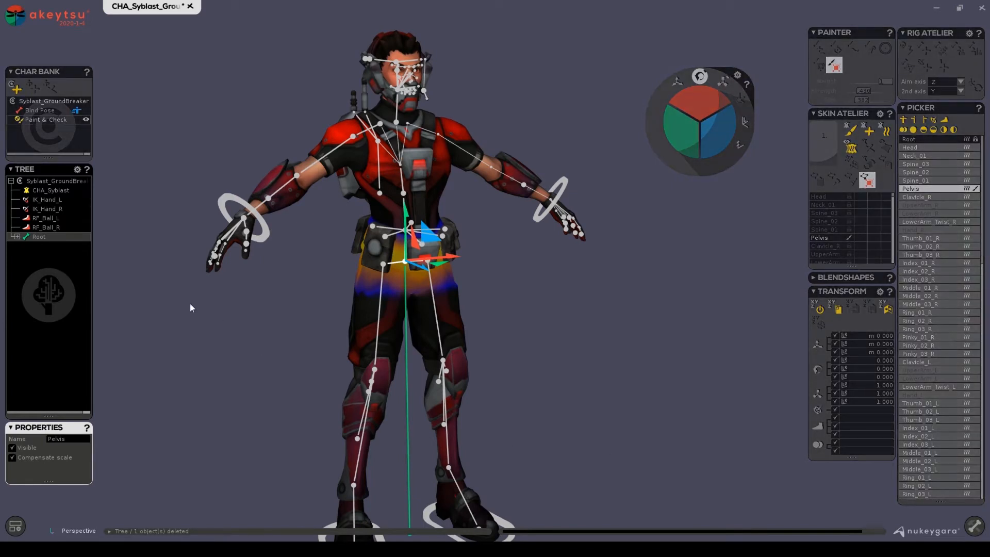
- In the Tree preferences, try window resizement (Hovering) x4 and (Frozen) x4, and settle on (Hovering) x2.5
mouse_move(22, 258)
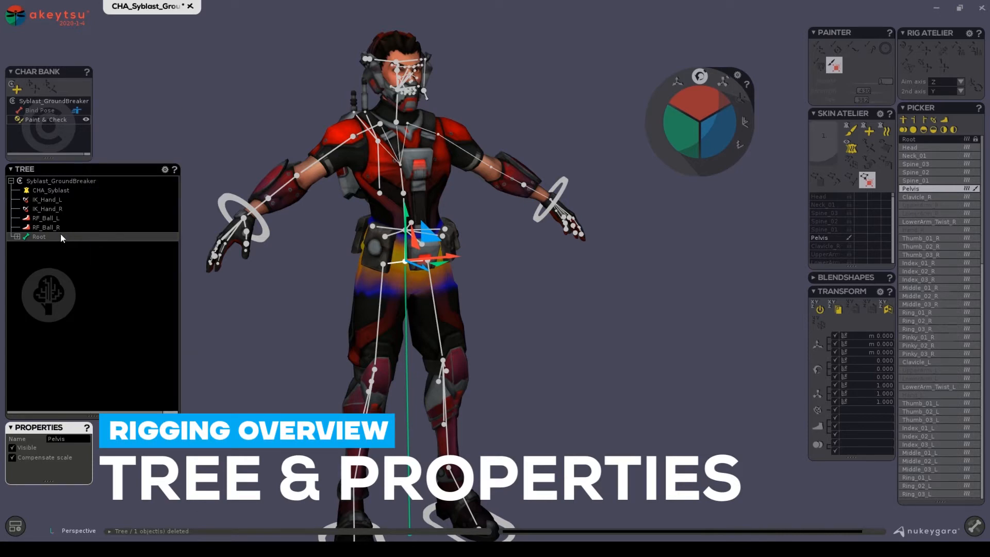
click(165, 172)
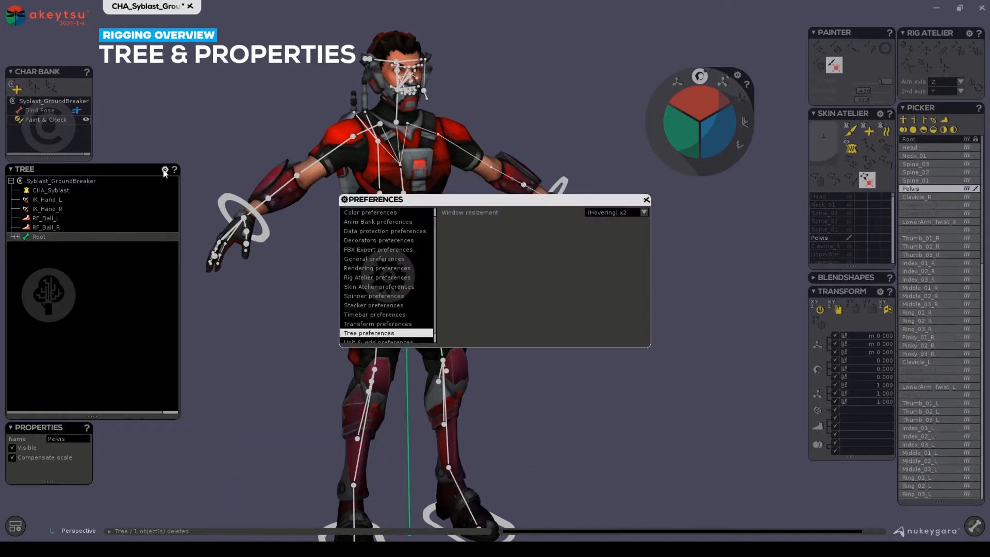
click(644, 213)
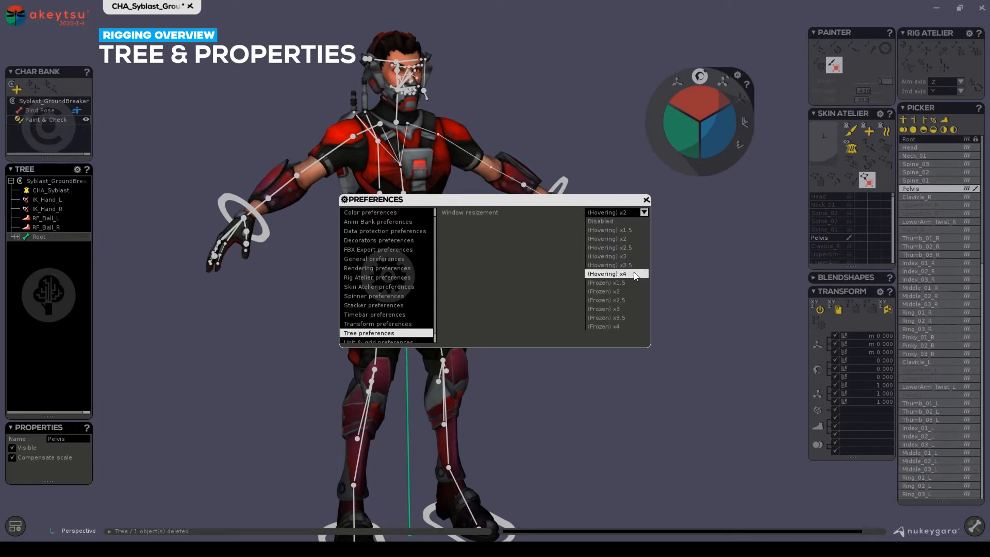
click(604, 274)
mouse_move(64, 277)
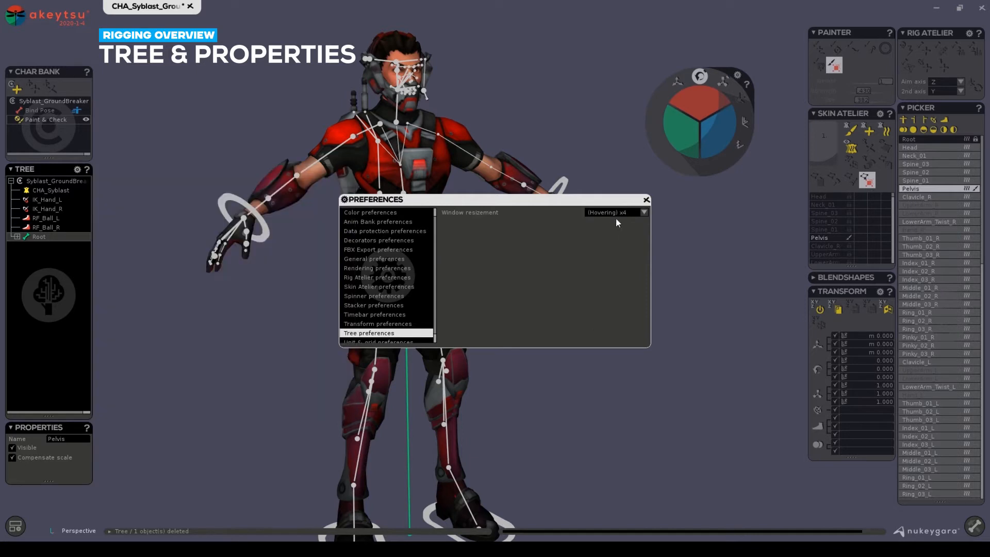
click(632, 212)
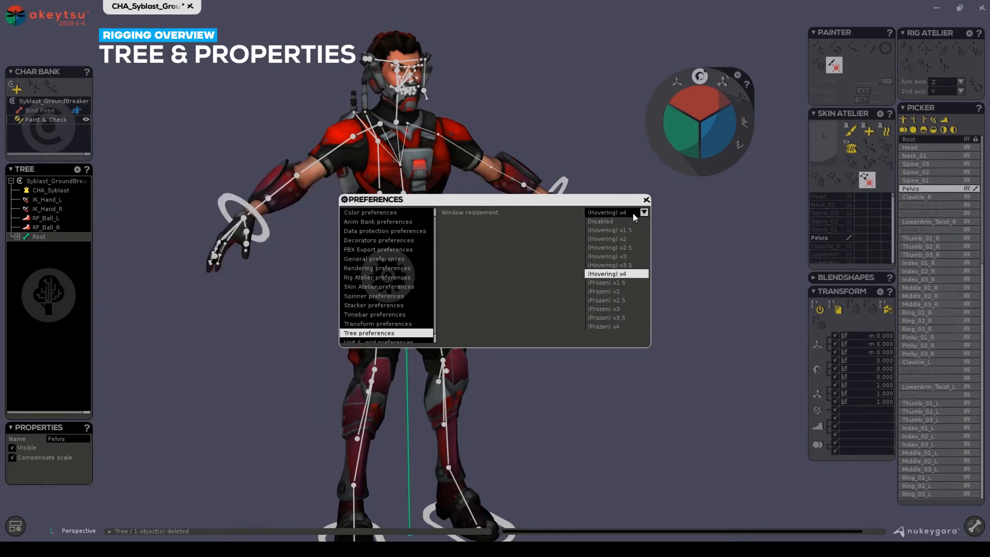
click(619, 326)
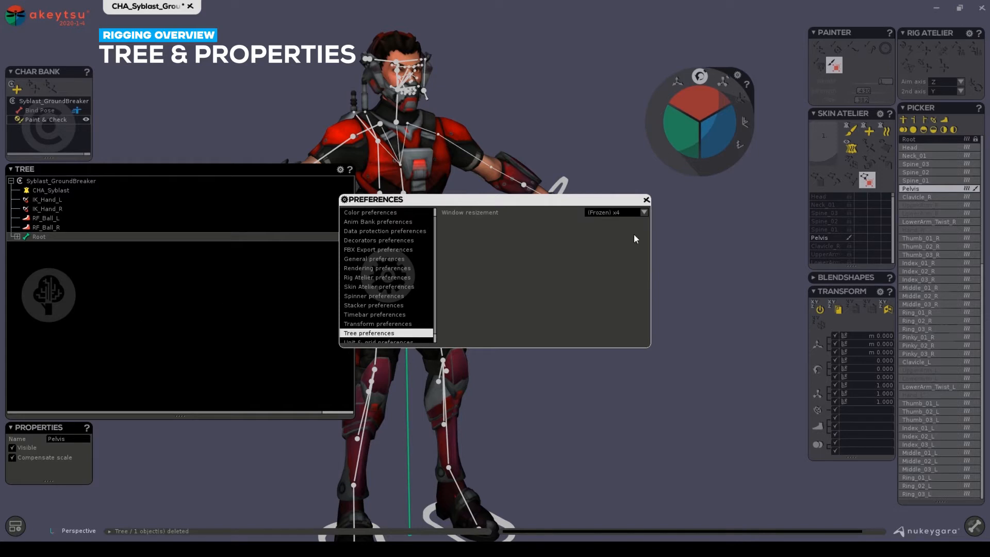
click(633, 211)
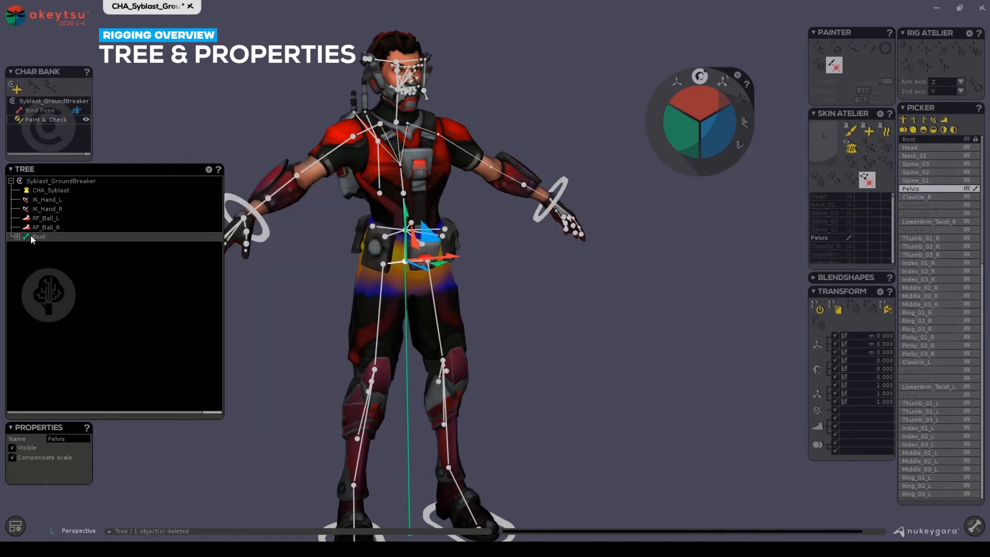
- Select the Syblast_GroundBreaker character node and the CHA_Syblast mesh in the tree to inspect them in the viewport
click(41, 182)
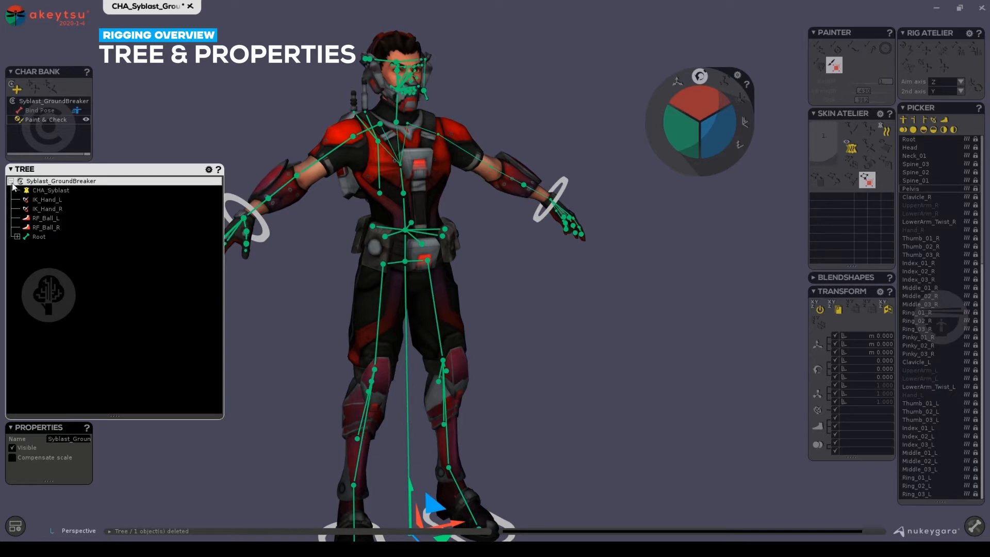
click(29, 191)
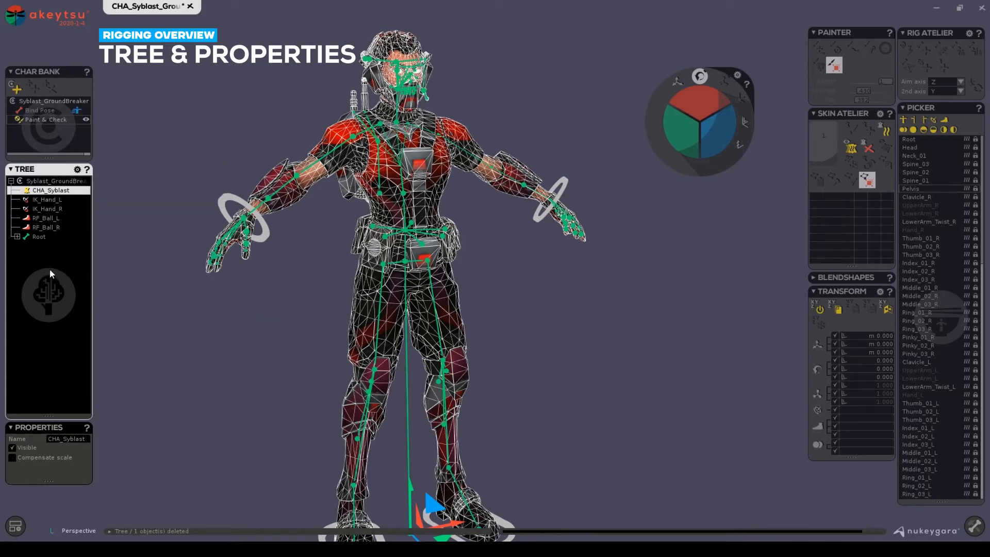
mouse_move(48, 271)
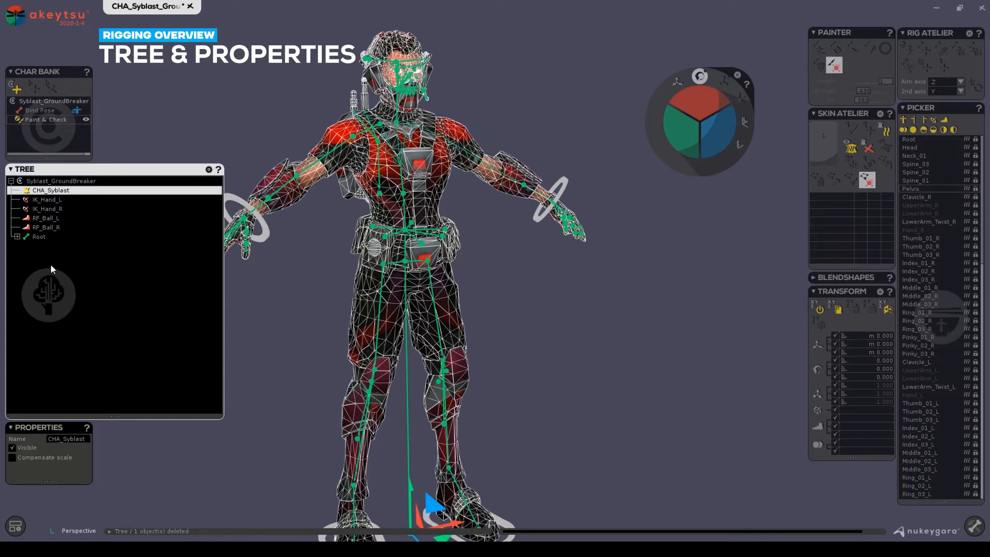
- Alternately select the IK_Hand_L and IK_Hand_R handles in the tree to locate each one on the character
click(45, 199)
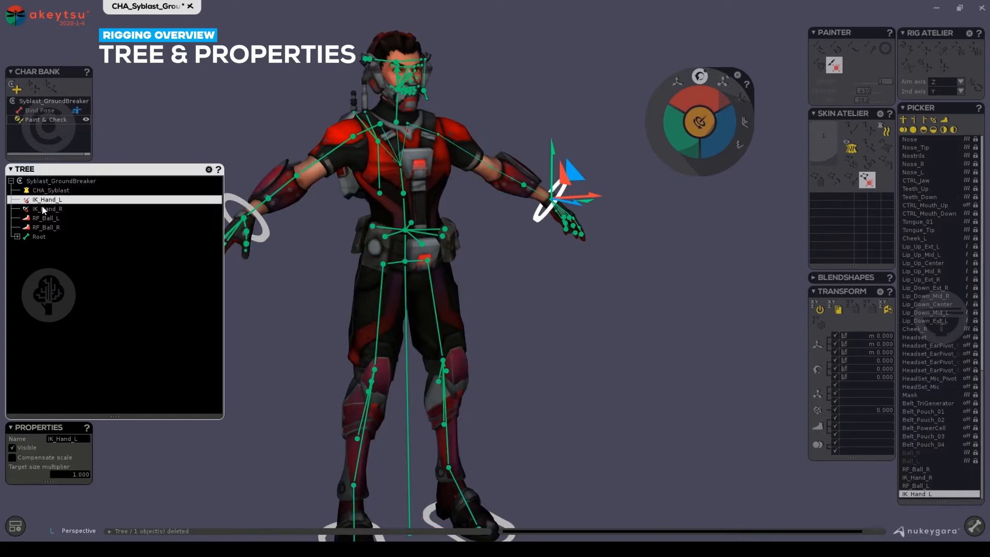
click(45, 209)
click(44, 200)
click(46, 208)
click(46, 200)
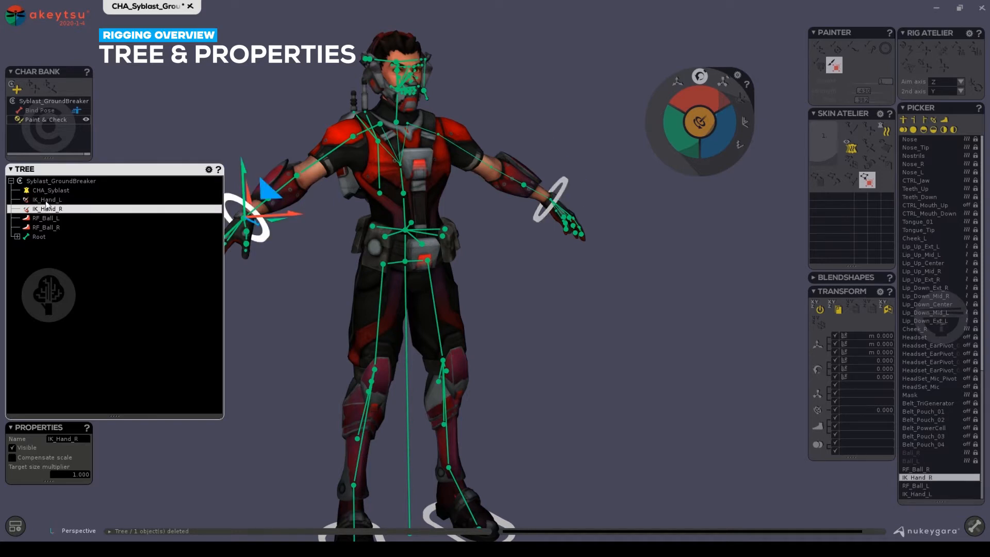
click(47, 201)
click(47, 209)
- Test the RF_Ball_L reverse foot by moving it and rotating it about -25 degrees around X, and undo the changes
click(42, 220)
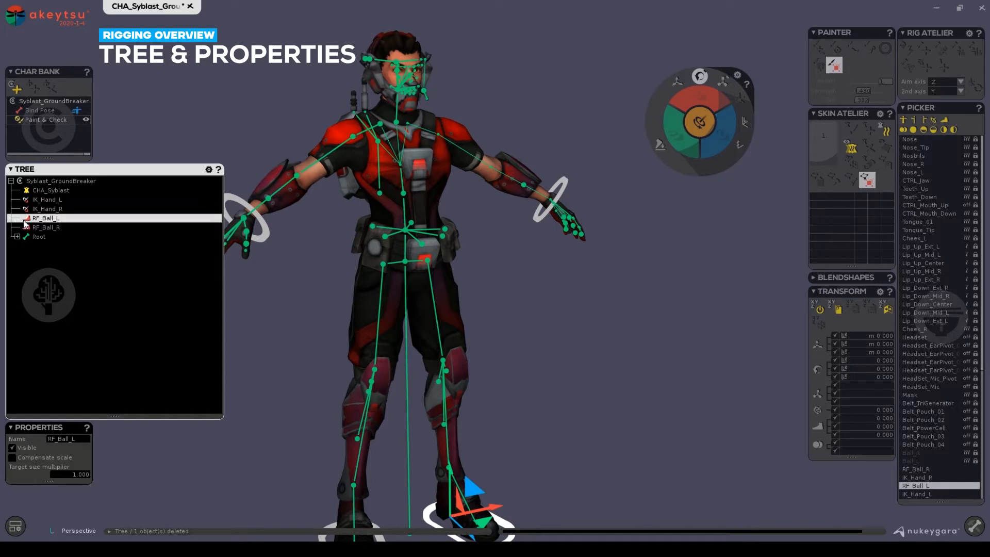
alt+middle_drag(387, 312, 361, 221)
scroll(459, 349, down, 2)
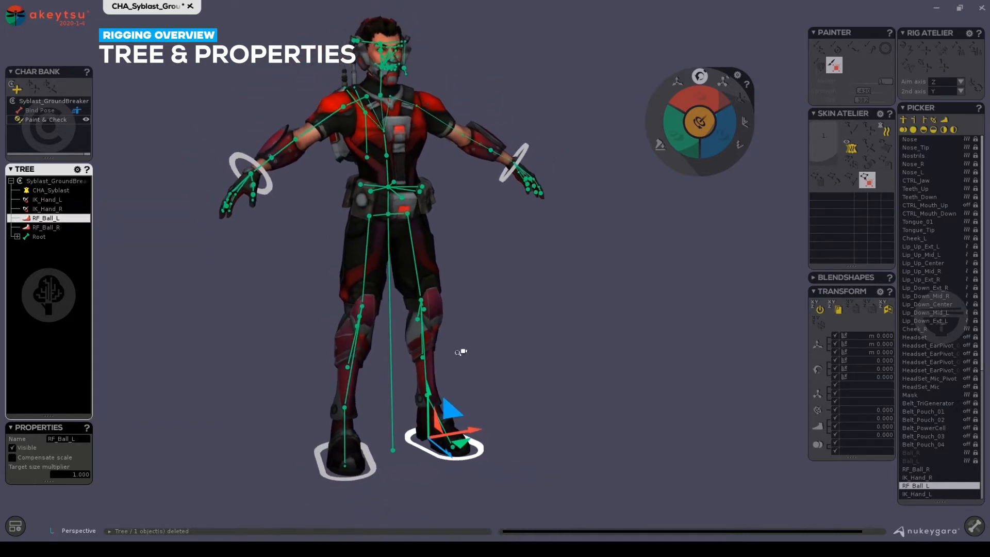
alt+drag(459, 349, 332, 357)
alt+middle_drag(369, 358, 369, 307)
alt+right_drag(369, 306, 474, 324)
alt+drag(474, 326, 453, 344)
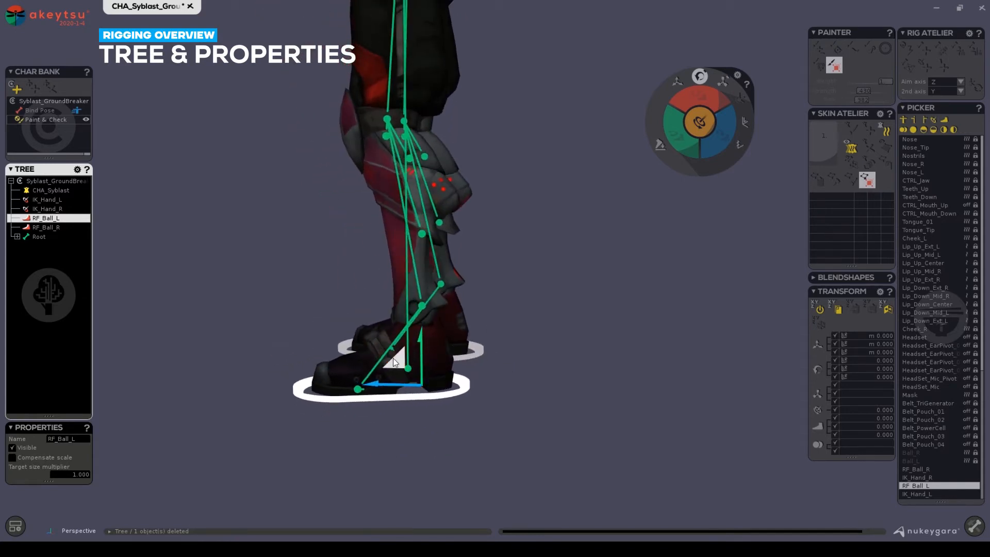
drag(393, 358, 434, 296)
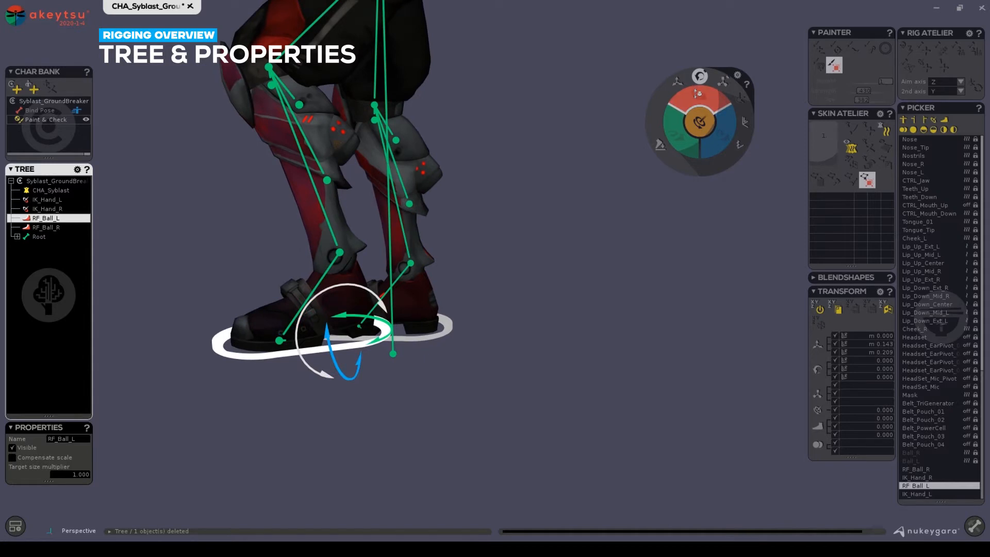
drag(685, 105, 685, 106)
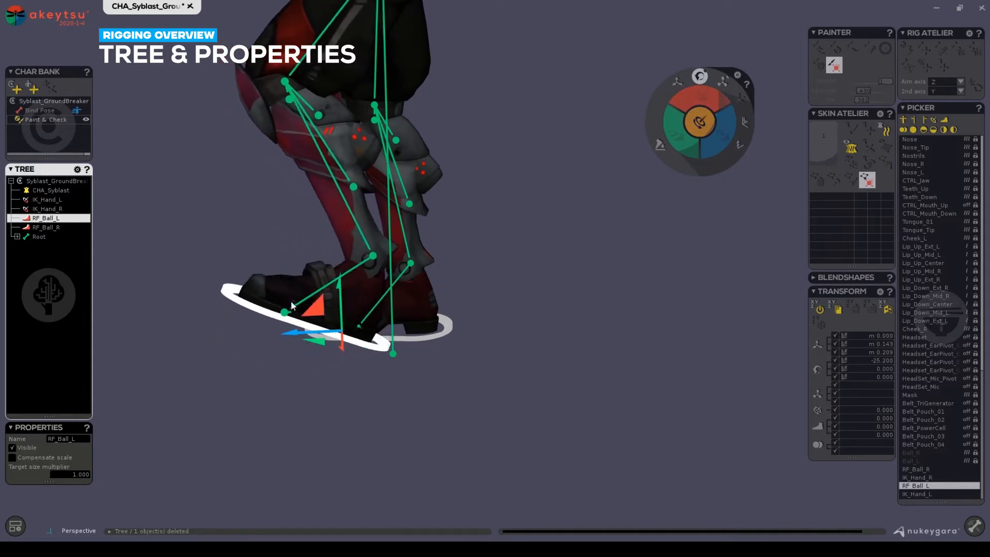
drag(290, 301, 377, 301)
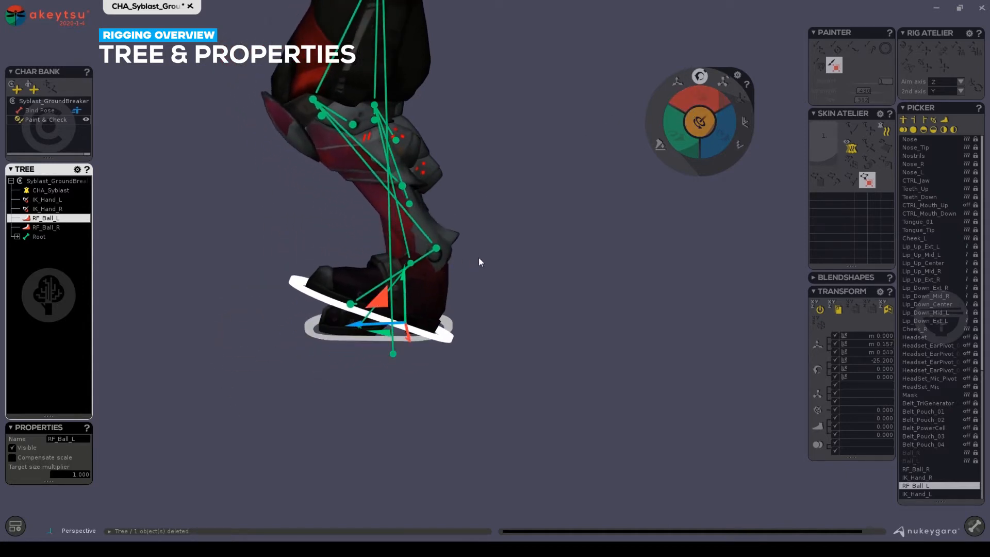
key(ctrl+z)
key(ctrl+z)
- Try rotating the RF_Ball_L reverse foot with the Spinner, and undo each rotation
click(692, 99)
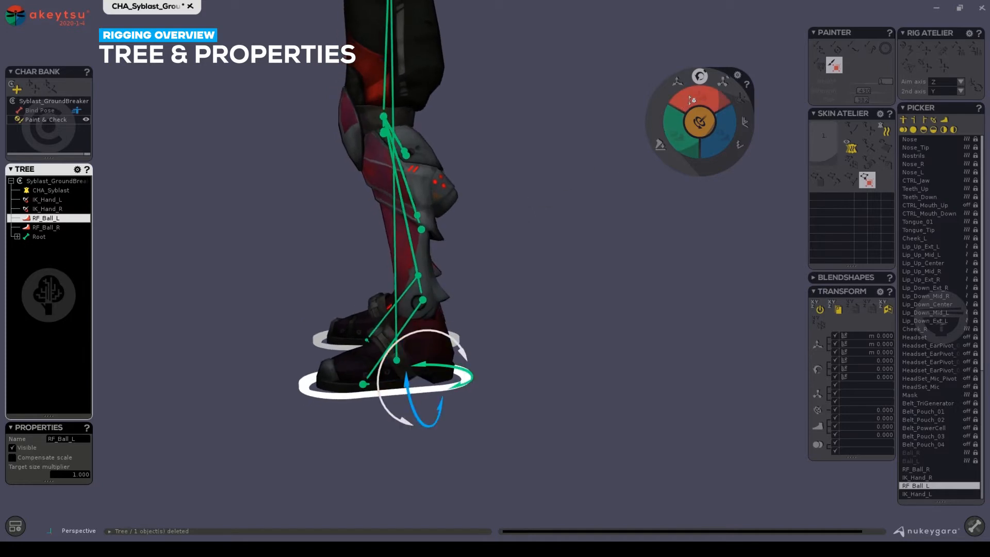
drag(692, 99, 683, 84)
key(ctrl+z)
drag(676, 132, 717, 138)
key(ctrl+z)
key(ctrl+z)
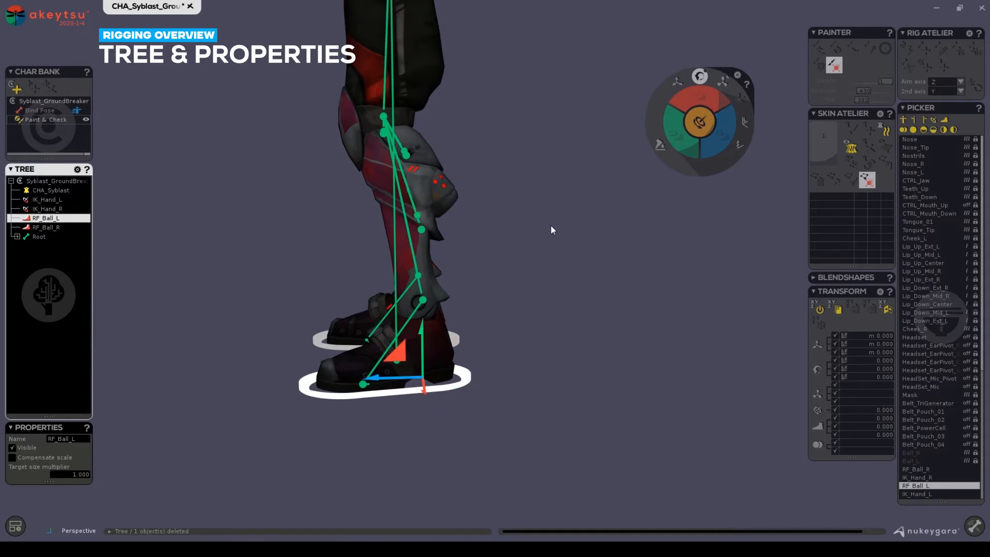
- Select the Root joint in the tree and expand its hierarchy through Pelvis and Spine_01
alt+drag(536, 236, 438, 319)
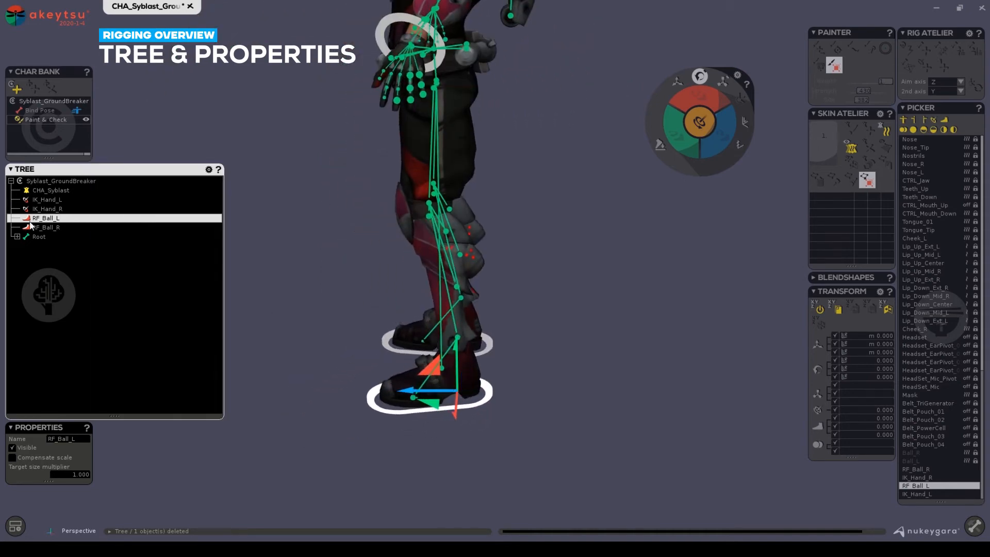
click(35, 236)
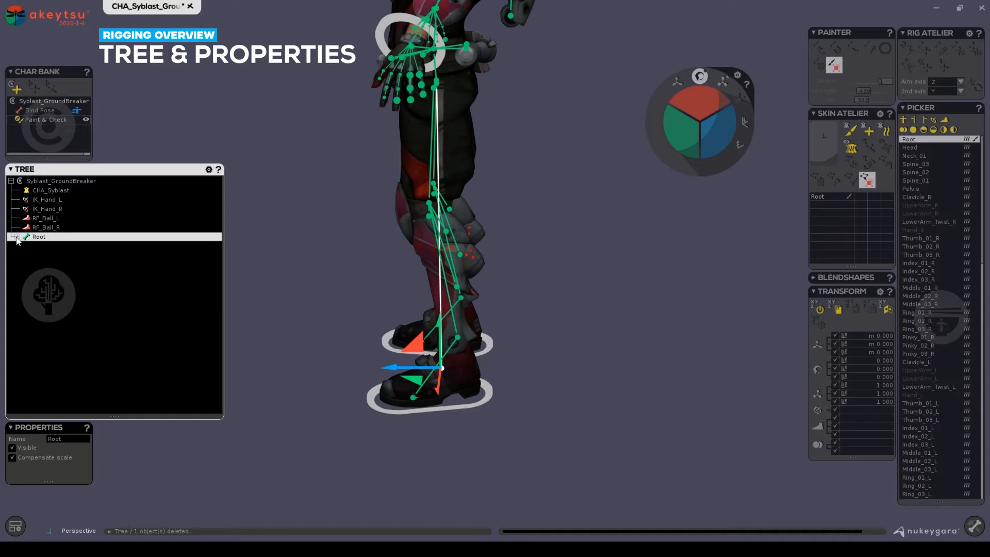
click(18, 237)
click(23, 245)
click(29, 255)
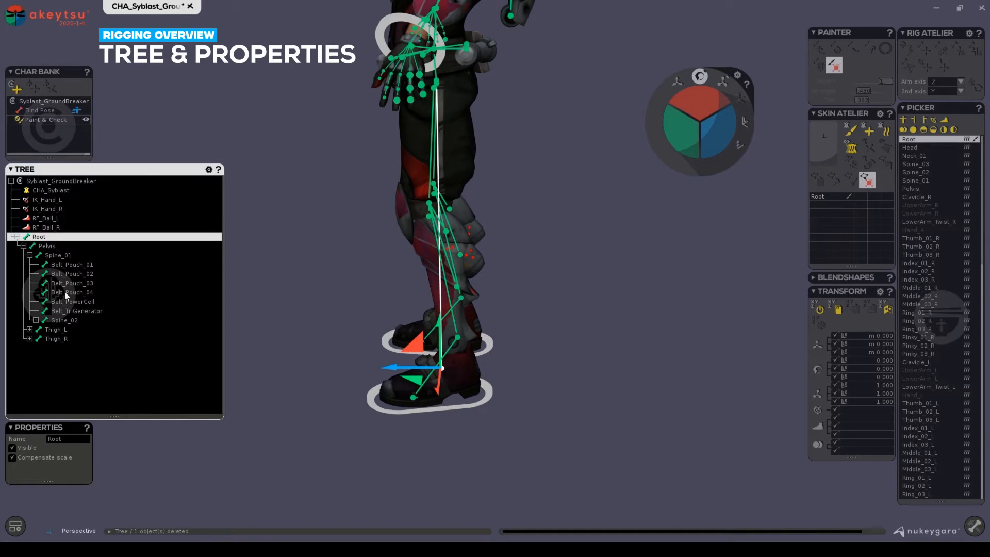
- Compare joints in the expanded tree by selecting Root, Belt_Pouch_01 and Root again, with the full character in view
middle_drag(344, 228, 442, 329)
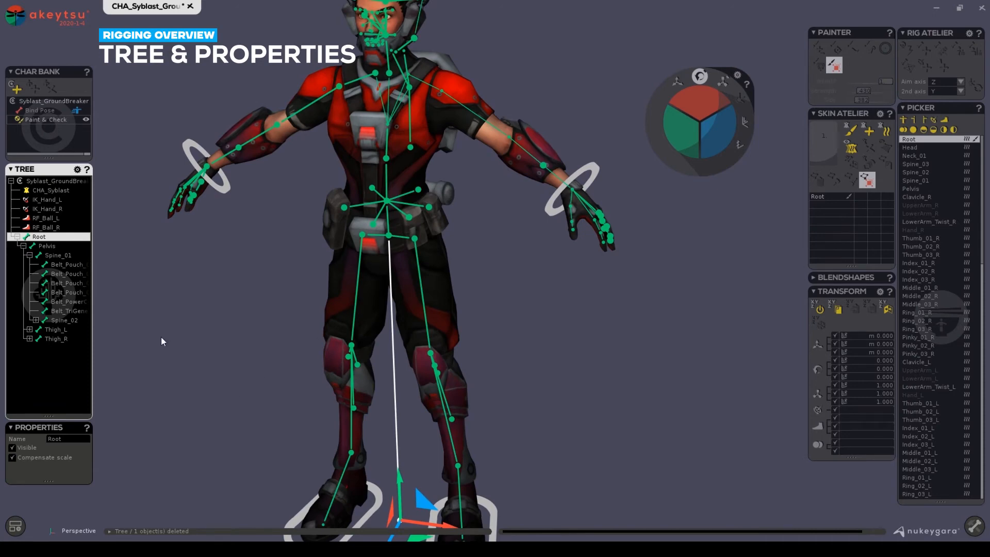
mouse_move(90, 326)
mouse_move(26, 284)
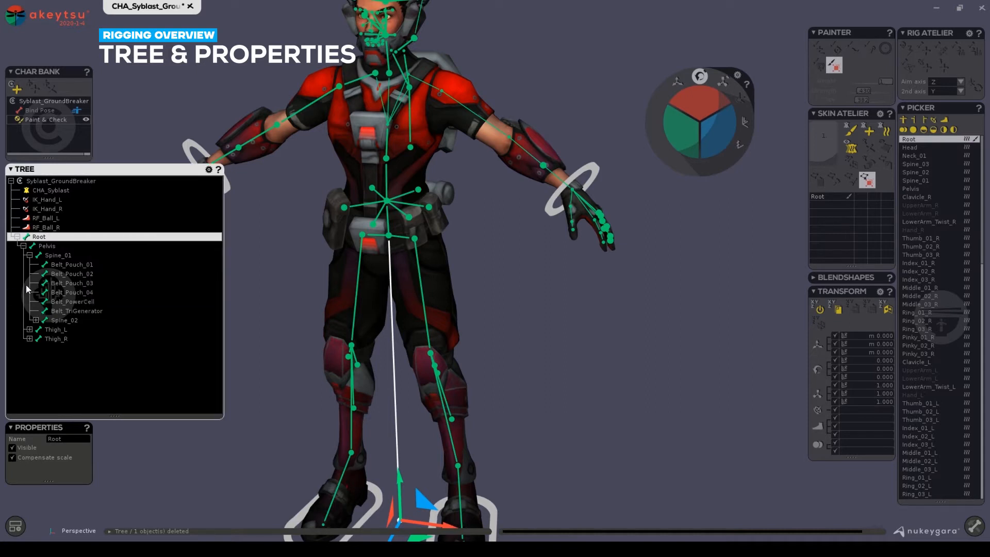
double_click(41, 237)
click(46, 265)
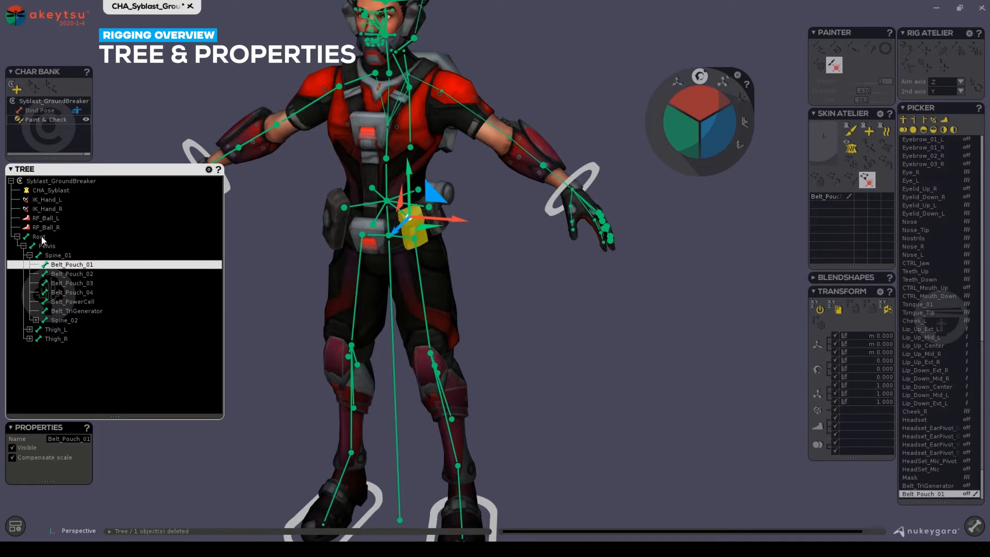
click(43, 238)
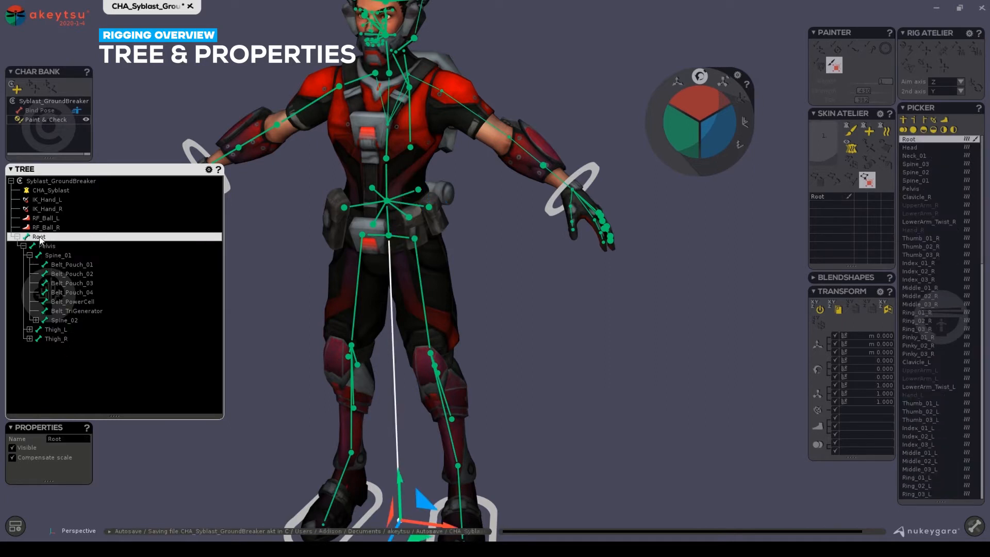
- Select the entire Root joint hierarchy and turn off Compensate scale for all its joints
right_click(41, 240)
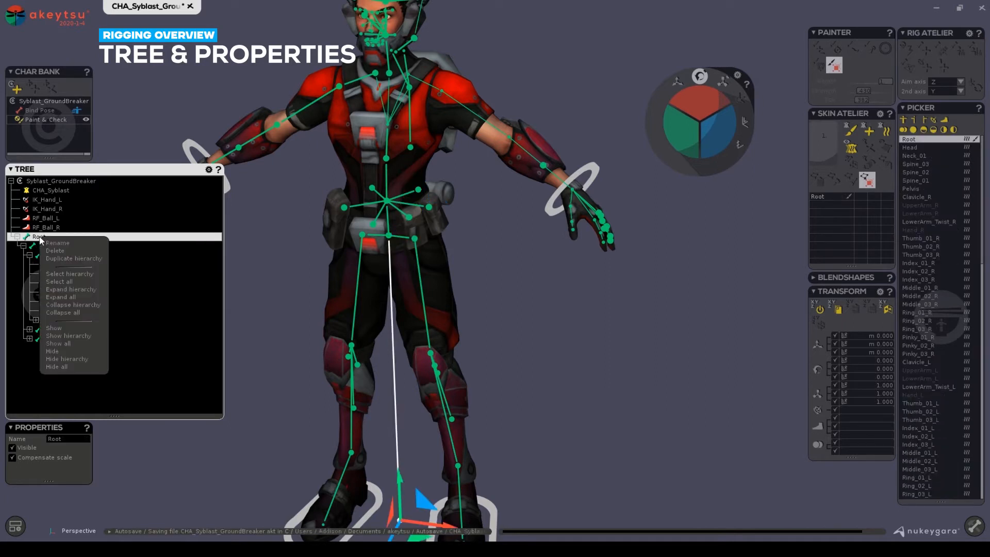
click(69, 274)
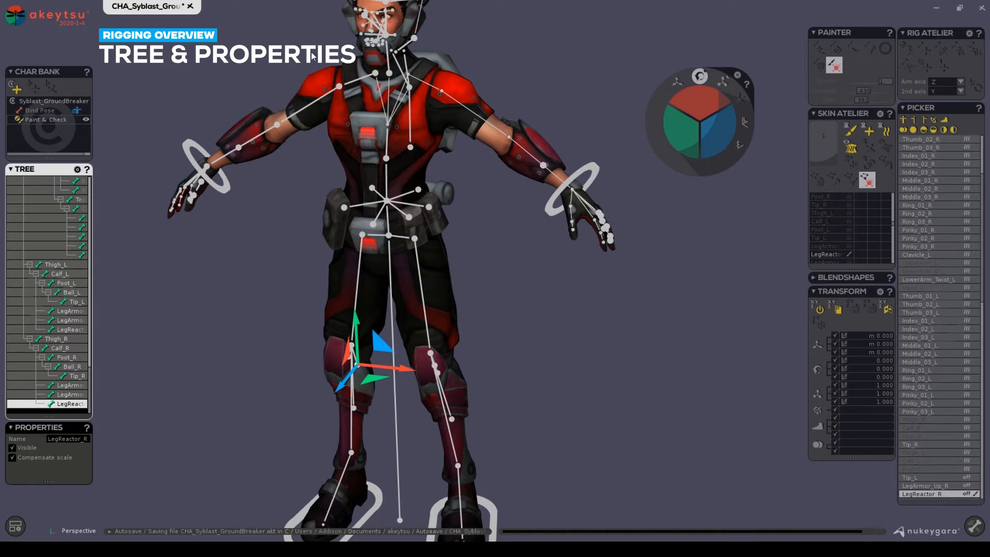
scroll(45, 245, up, 15)
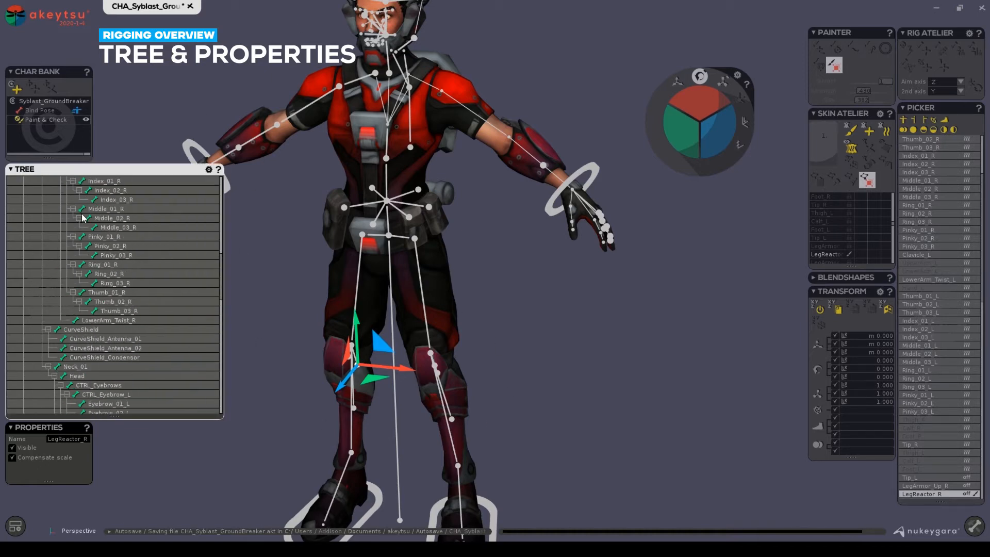
scroll(85, 204, up, 2)
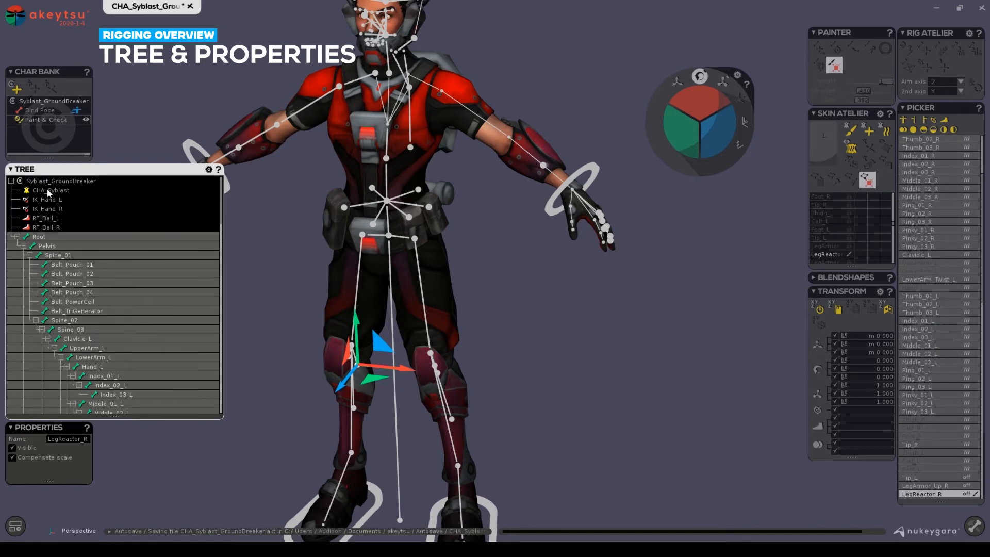
scroll(70, 227, down, 15)
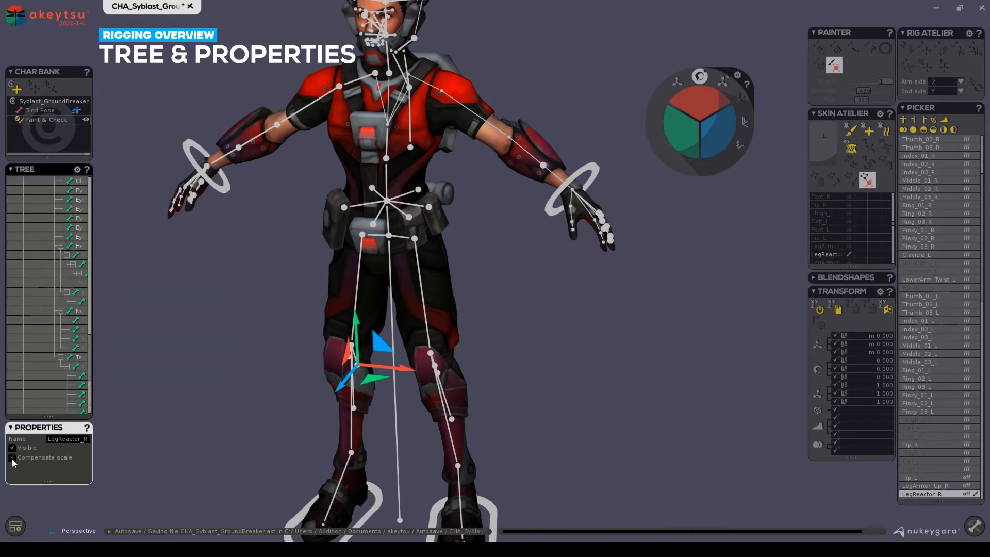
- Check the Compensate scale property on individual joints such as Eyelid_Down_L, Eye_L, Cheek_R and Root in the tree
mouse_move(96, 285)
click(84, 226)
click(88, 209)
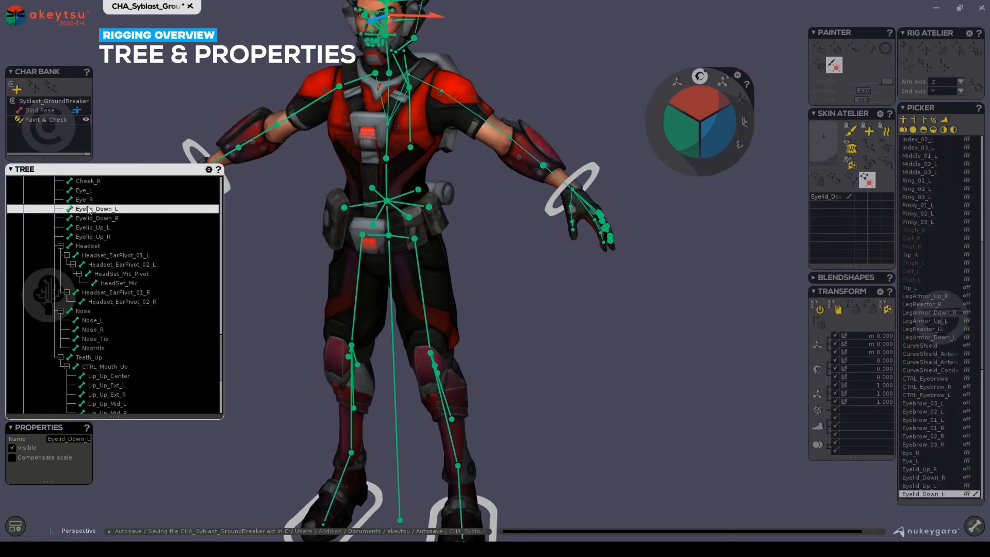
click(87, 191)
click(86, 181)
scroll(103, 304, up, 8)
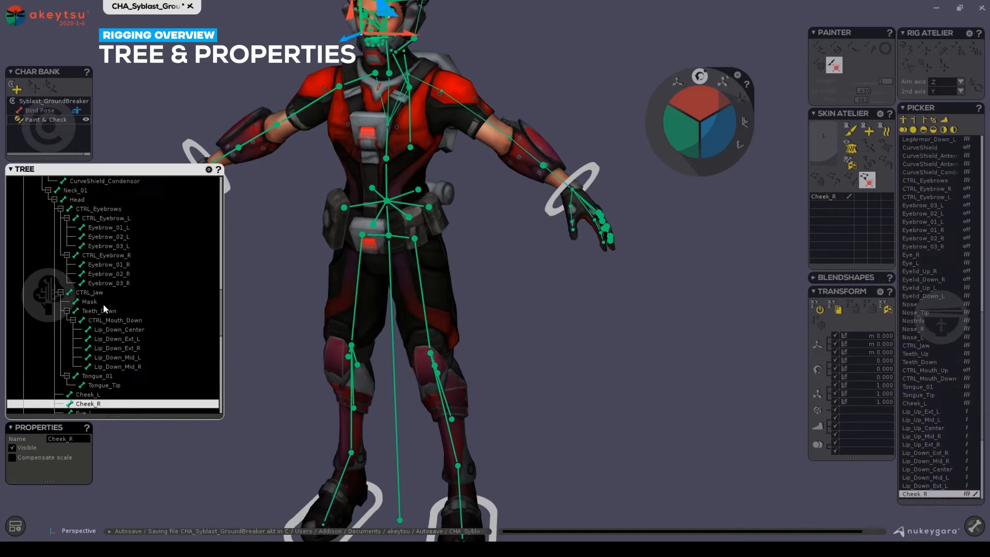
scroll(104, 309, up, 10)
click(70, 237)
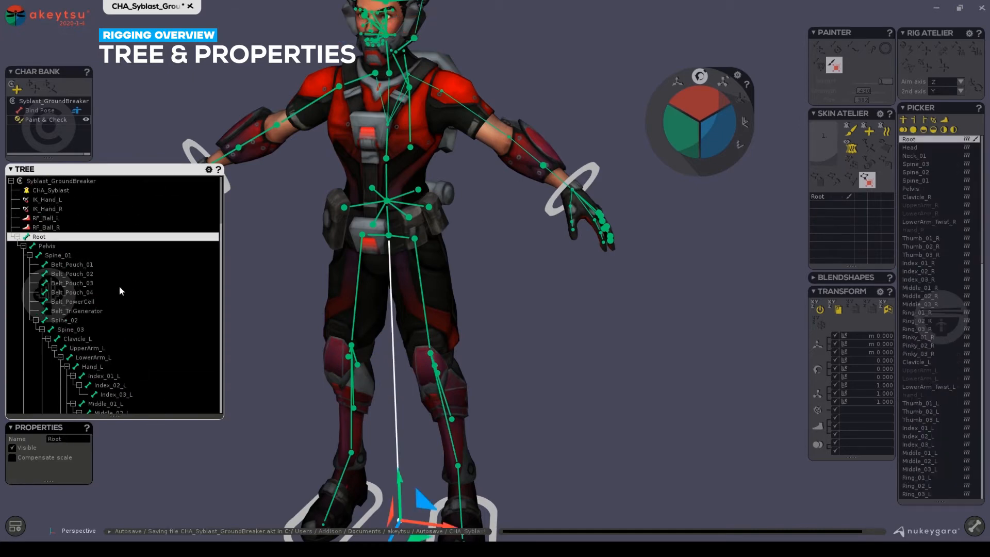
- Inspect the skin influence of the LowerArm_R and UpperArm_R joints on the character's right arm
mouse_move(346, 236)
alt+mouse_down()
mouse_move(385, 221)
mouse_move(351, 237)
alt+mouse_up()
scroll(366, 221, down, 2)
click(271, 212)
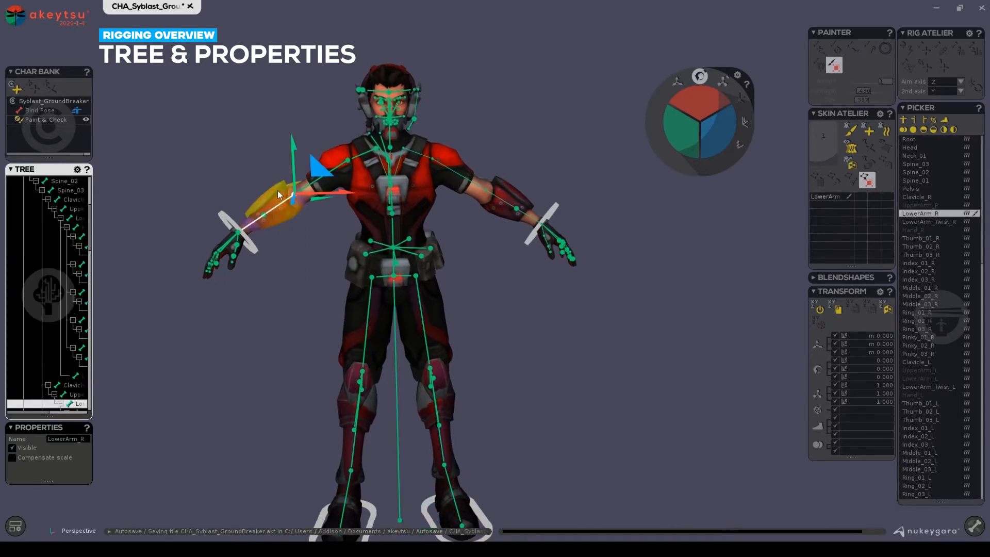
click(332, 159)
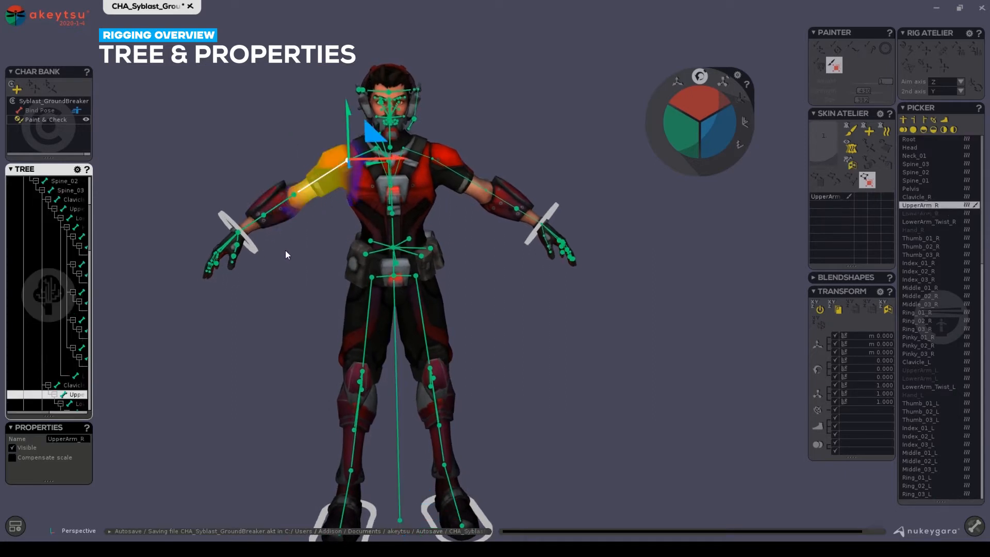
alt+drag(414, 222, 330, 218)
alt+right_drag(330, 218, 365, 216)
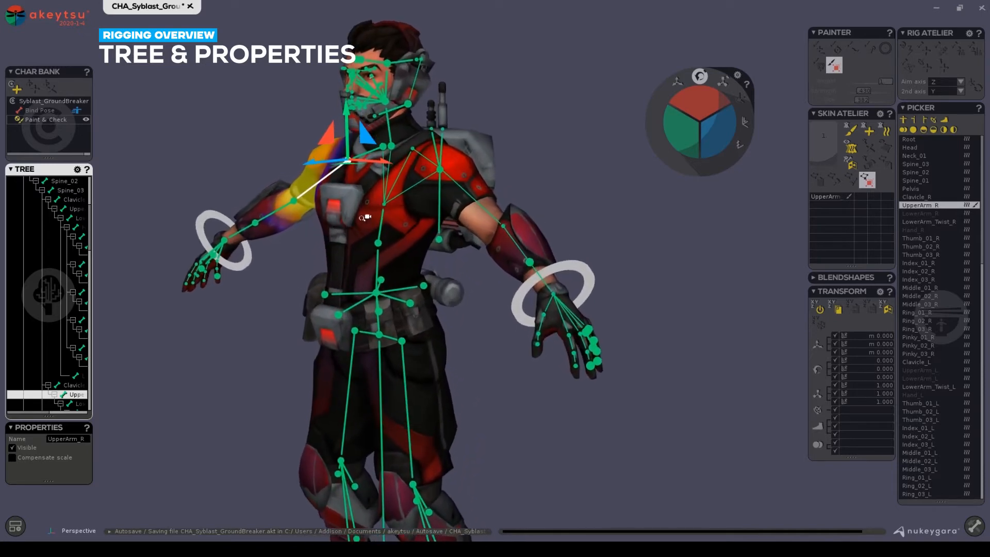
mouse_move(365, 216)
alt+mouse_down()
mouse_move(444, 230)
mouse_move(356, 218)
alt+mouse_up()
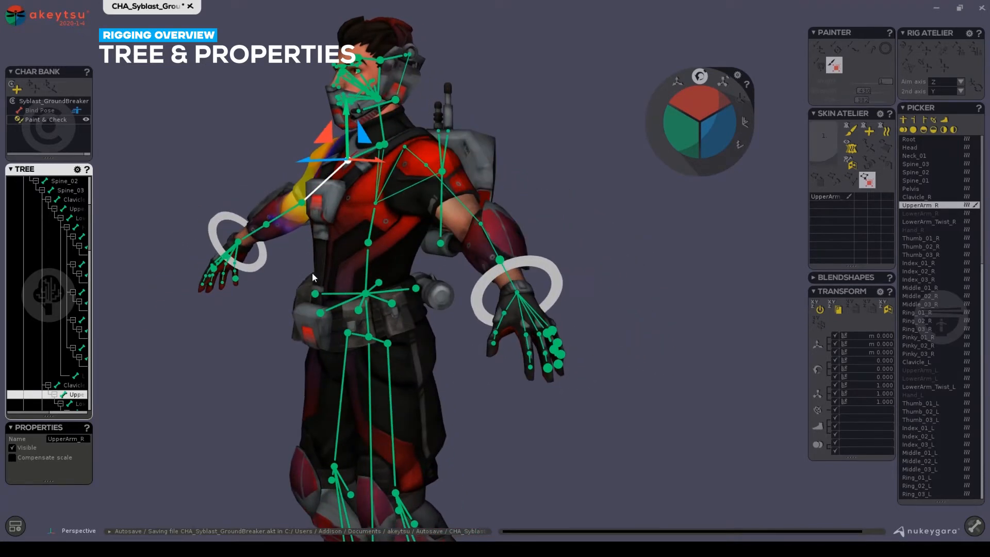
- Inspect the Belt_TriGenerator and Spine_03 joints and their skin influence on the character
alt+drag(315, 278, 346, 338)
click(346, 339)
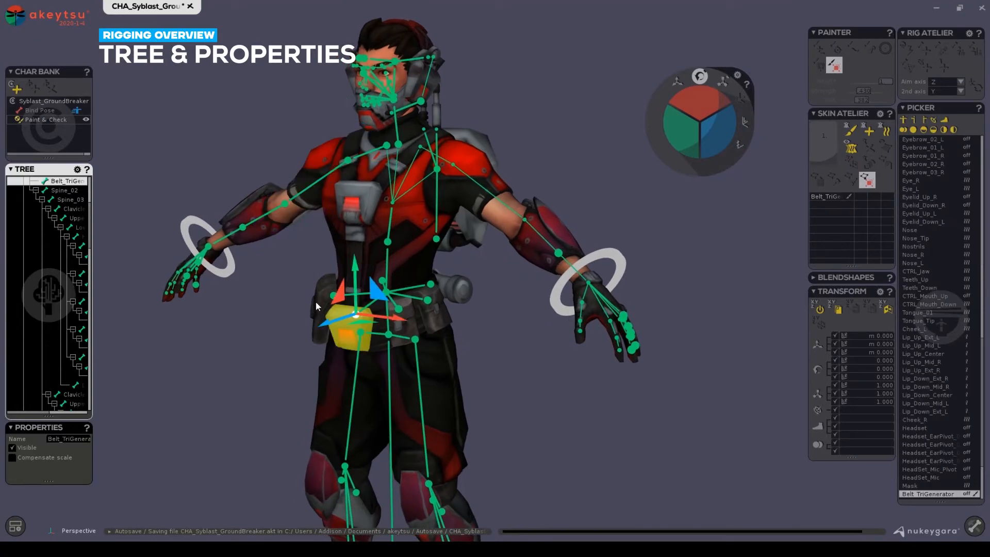
click(424, 315)
click(398, 215)
alt+drag(273, 250, 323, 236)
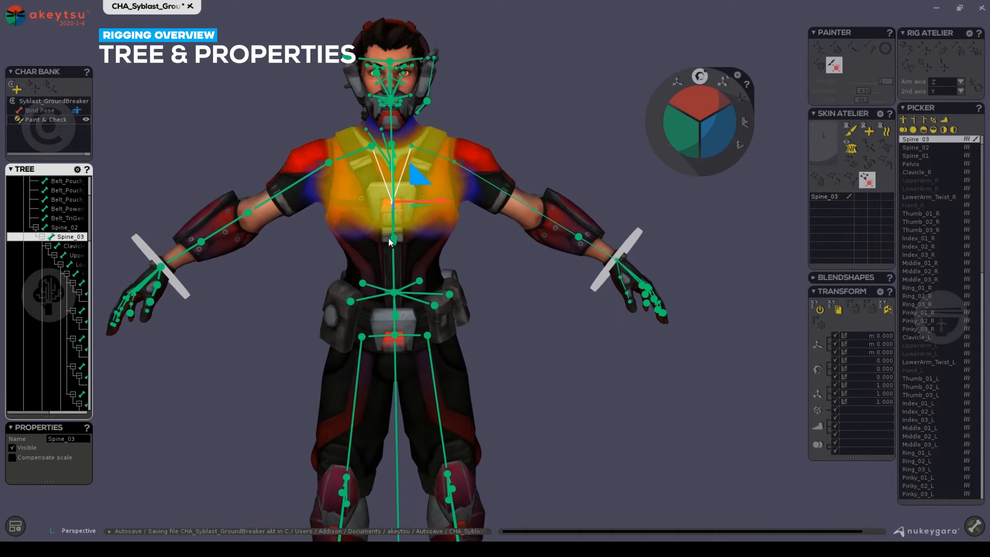
- Select the Spine_02 joint and turn off its Visible property
alt+drag(388, 237, 477, 253)
click(398, 253)
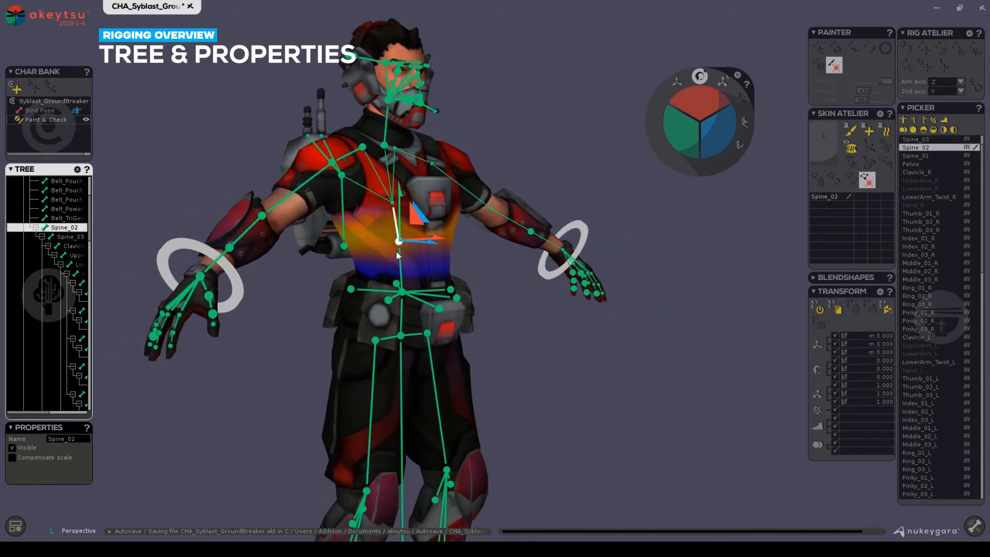
alt+drag(397, 254, 210, 356)
click(22, 448)
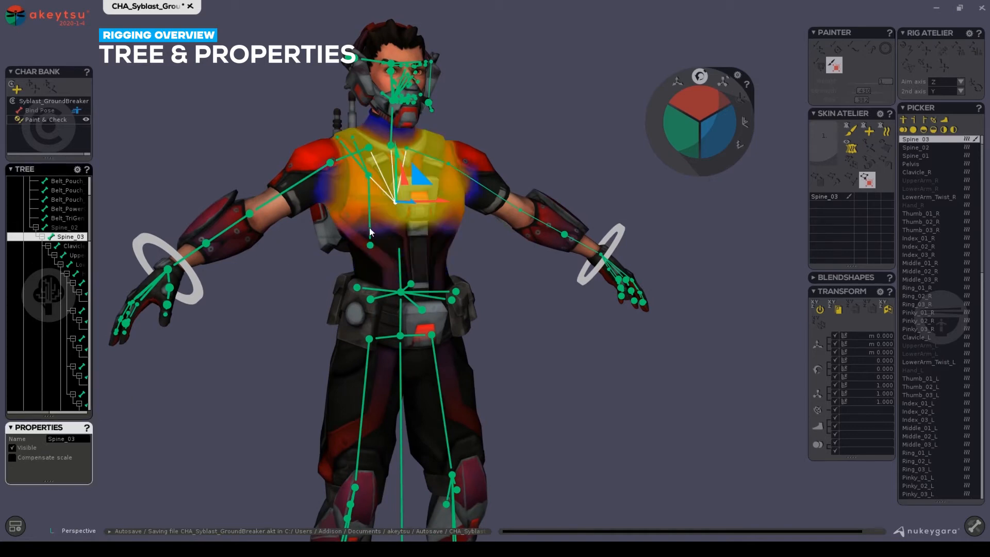
- Hide the LowerArm_R joint, then the Hand_R joint together with its finger joints
alt+drag(394, 207, 253, 211)
click(242, 227)
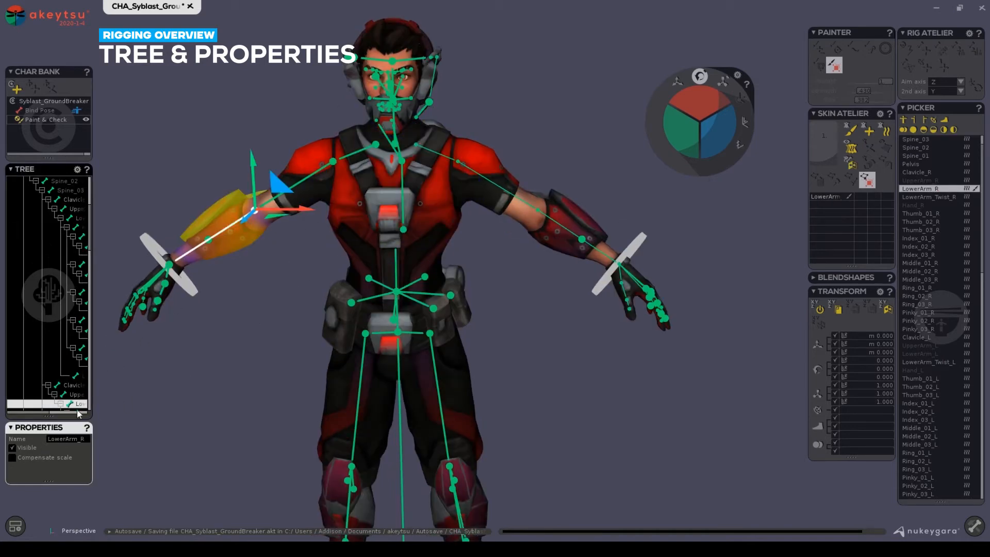
click(20, 447)
alt+drag(296, 249, 330, 242)
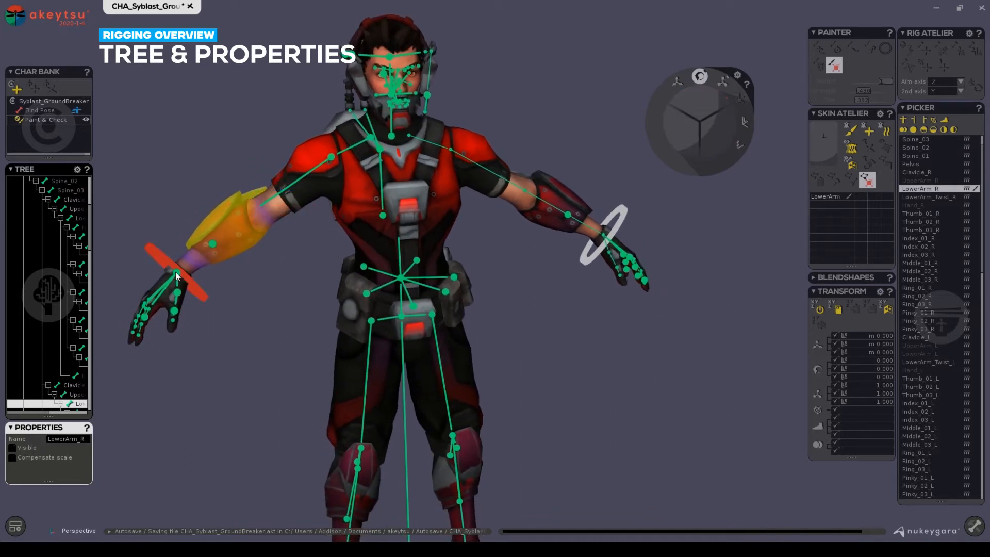
click(169, 289)
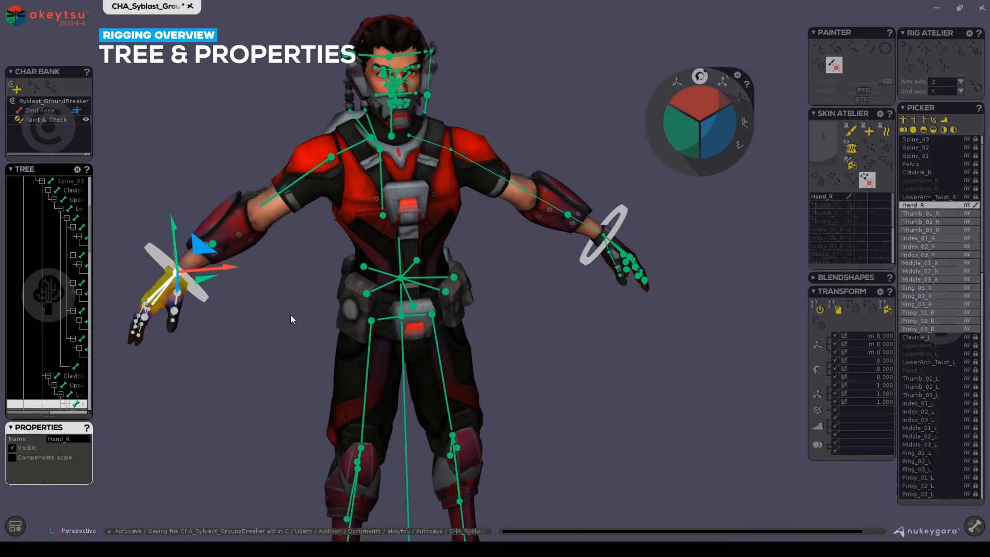
key(h)
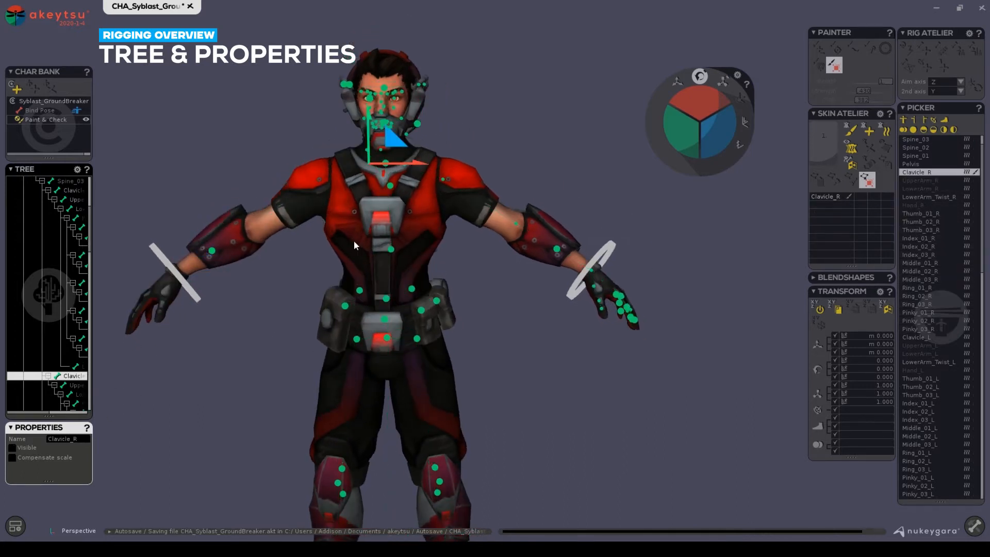
- Test the hidden UpperArm_R joint by rotating it about -13.5 degrees around X, and undo the rotation
middle_drag(355, 245, 351, 270)
click(306, 189)
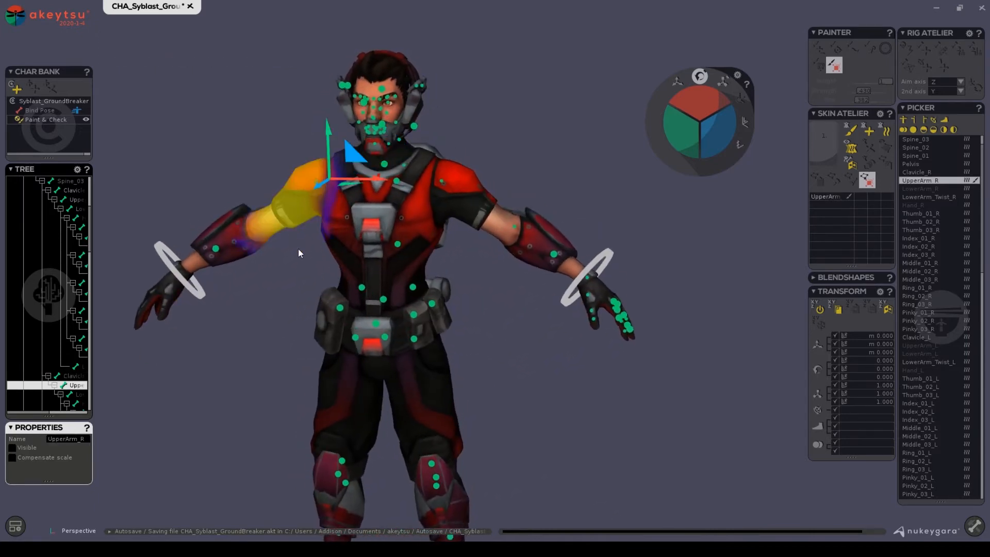
middle_drag(299, 252, 363, 253)
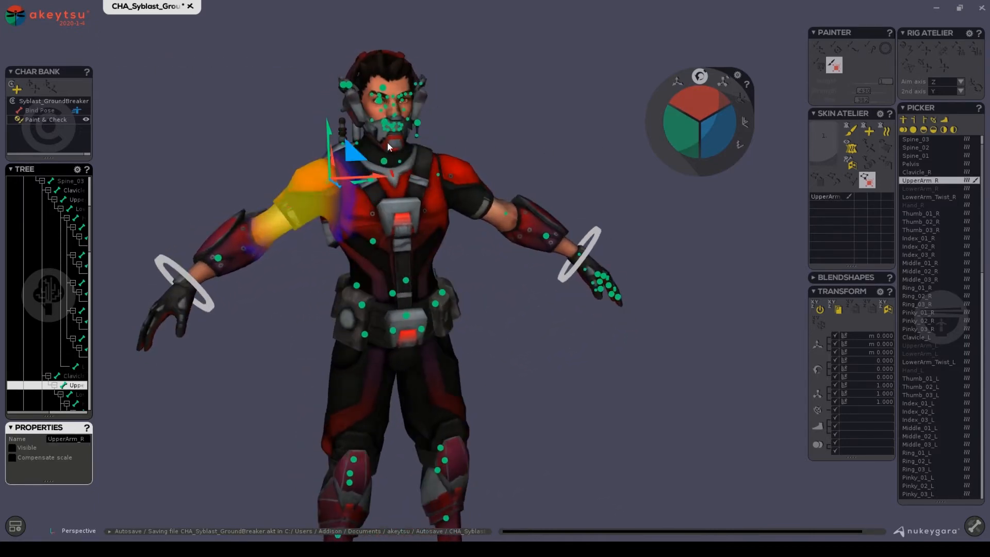
drag(701, 92, 698, 101)
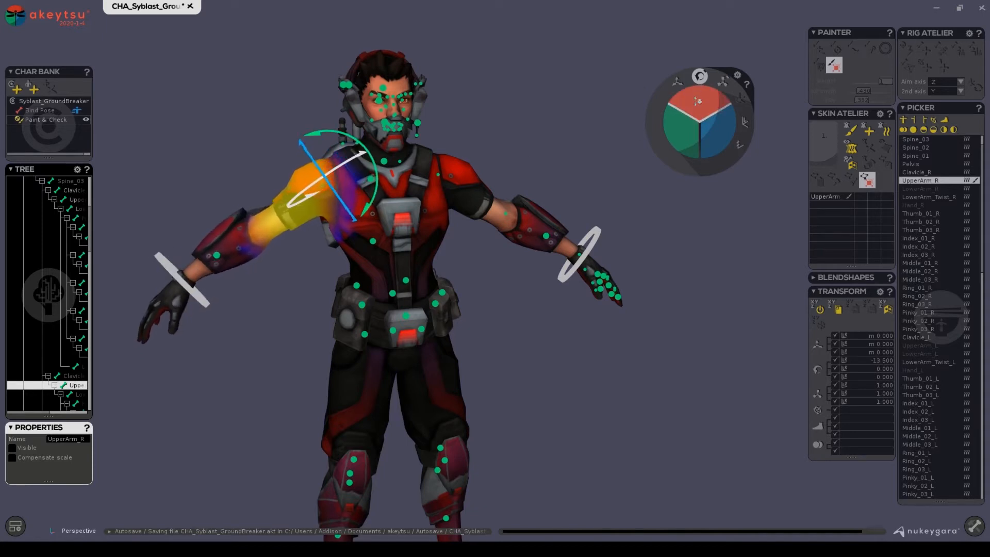
key(ctrl+z)
- Select the LowerArm_Twist_R joint and examine the right forearm from the character's side
click(218, 264)
middle_drag(218, 264, 452, 316)
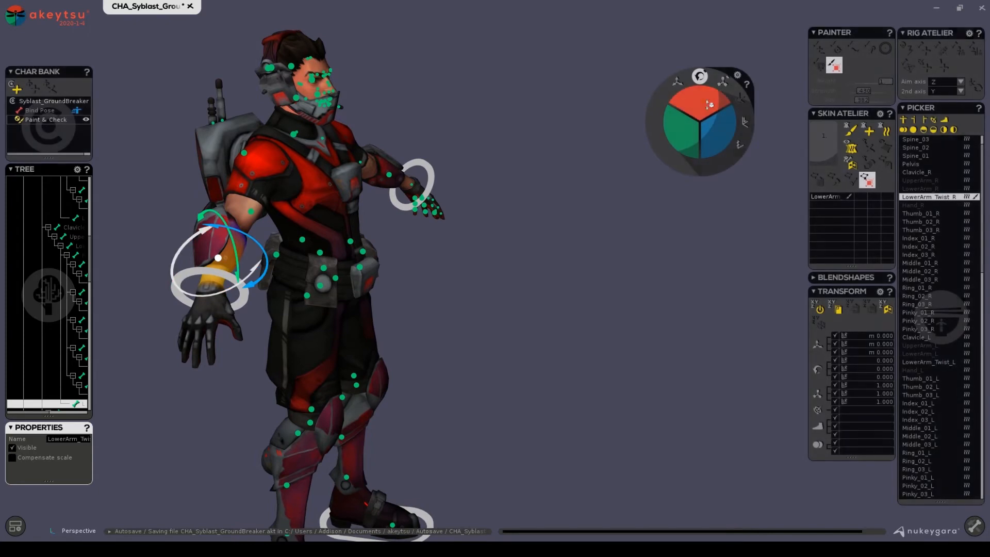
middle_drag(608, 216, 407, 282)
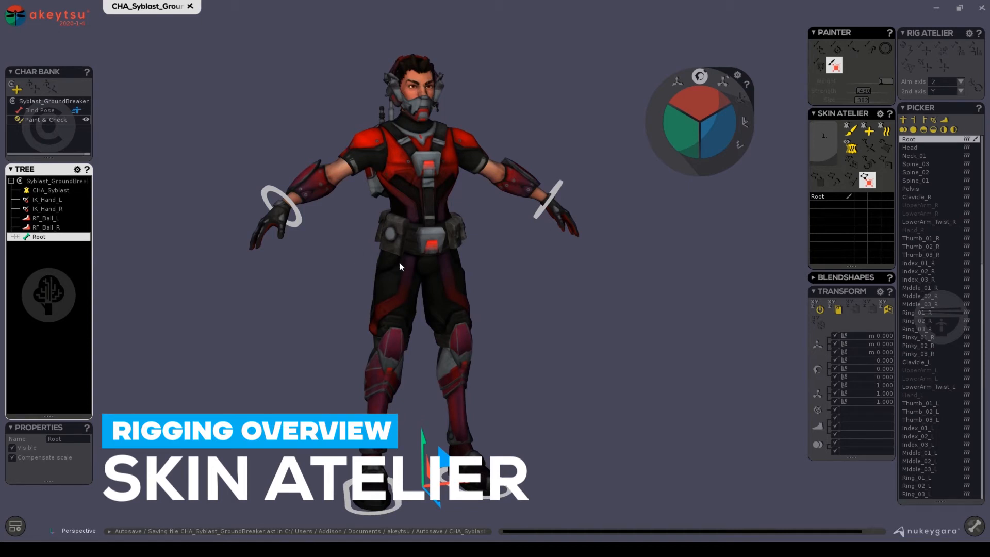
- Select the CHA_Syblast mesh in the tree and detach its skin from the rig
middle_drag(400, 263, 376, 255)
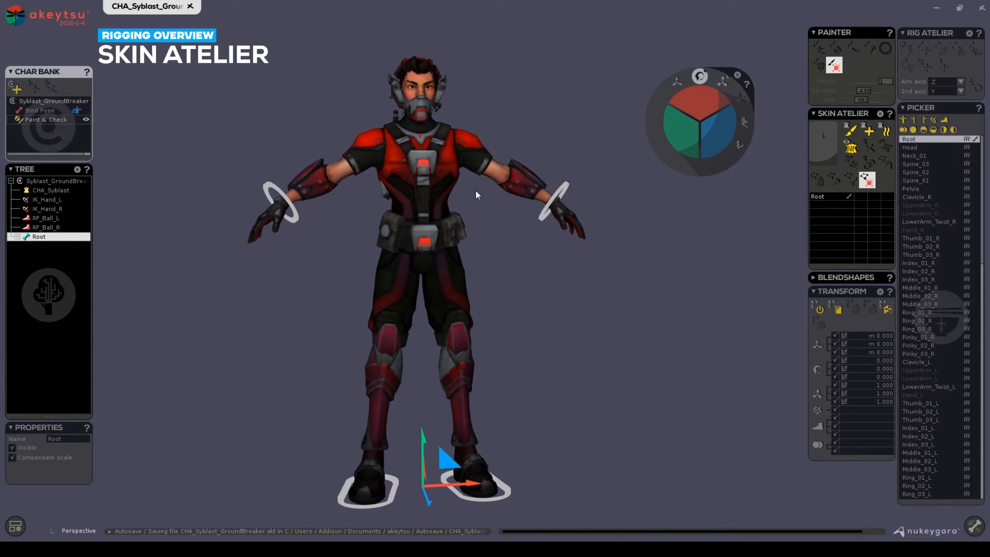
click(350, 167)
click(36, 191)
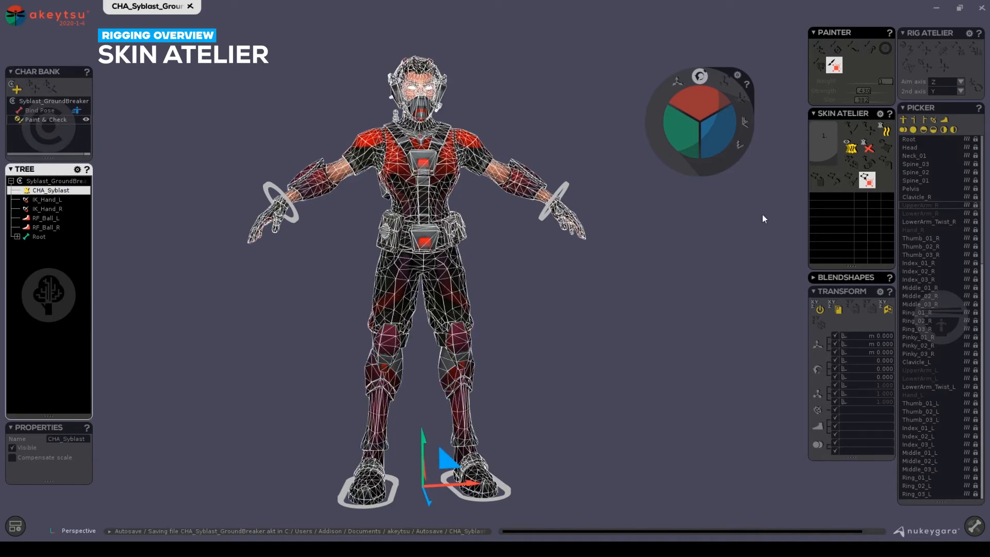
click(869, 150)
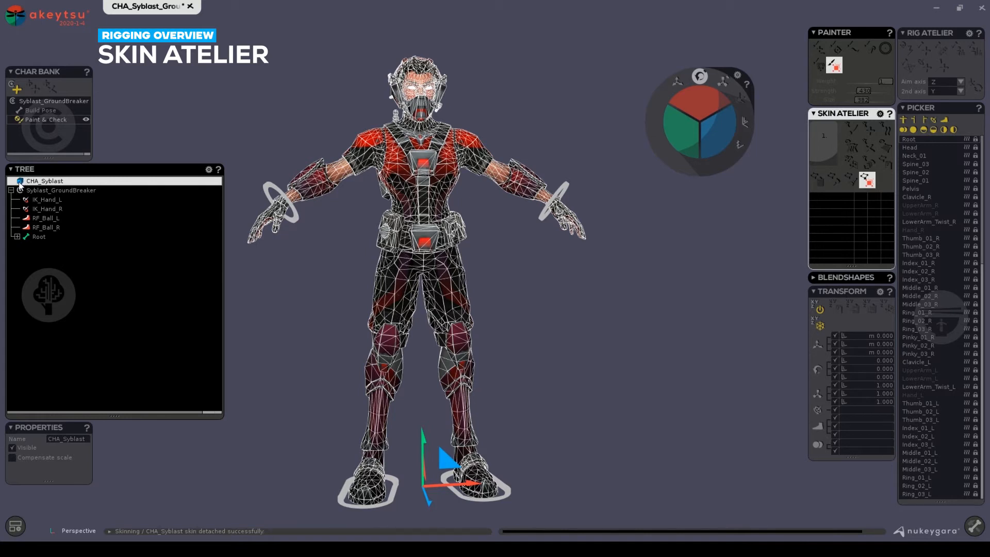
- Test the detached CHA_Syblast mesh by moving it about 0.9 m along X away from the controllers, and undo the move
click(281, 196)
click(393, 273)
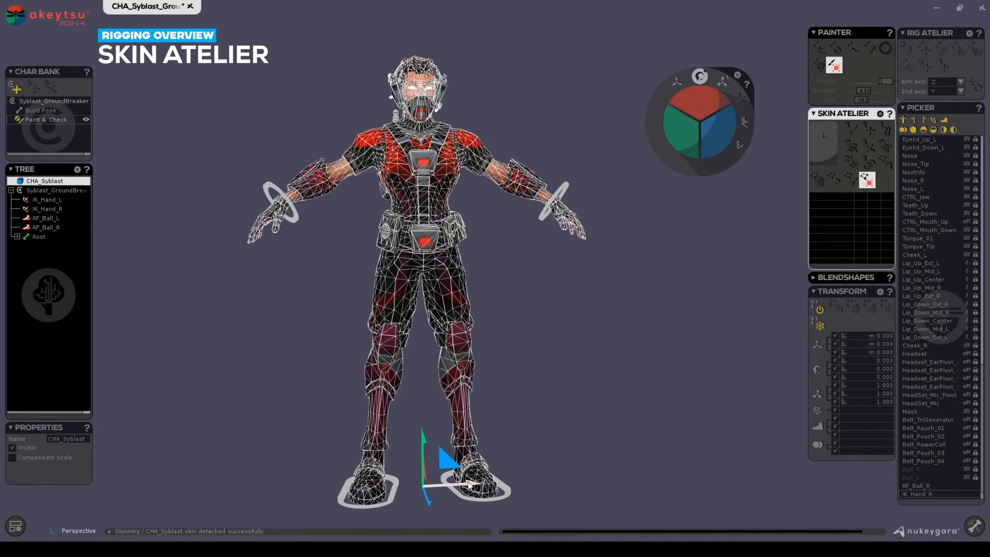
drag(469, 484, 509, 450)
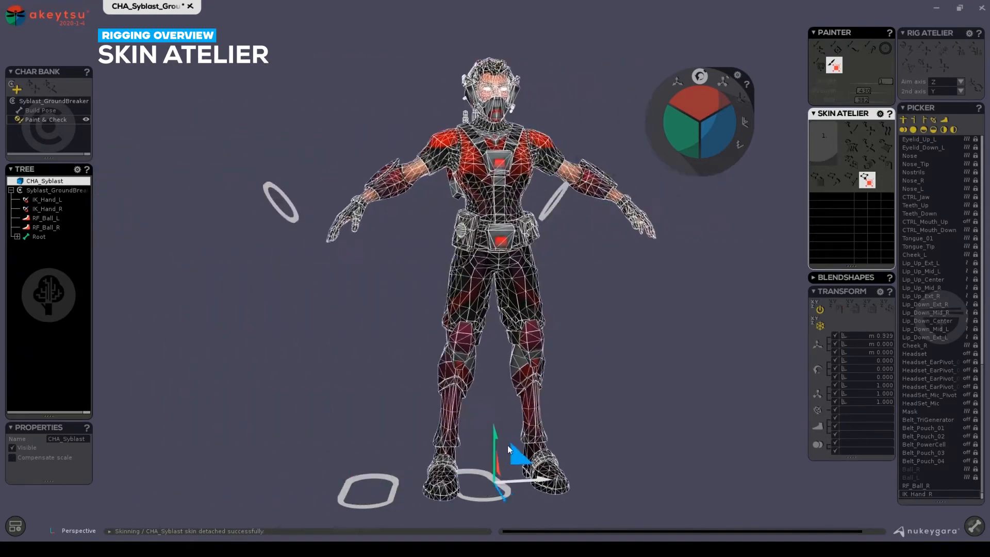
key(ctrl+z)
key(ctrl+z)
- Select the entire Root joint hierarchy and turn on its Visible property
alt+middle_drag(293, 287, 269, 280)
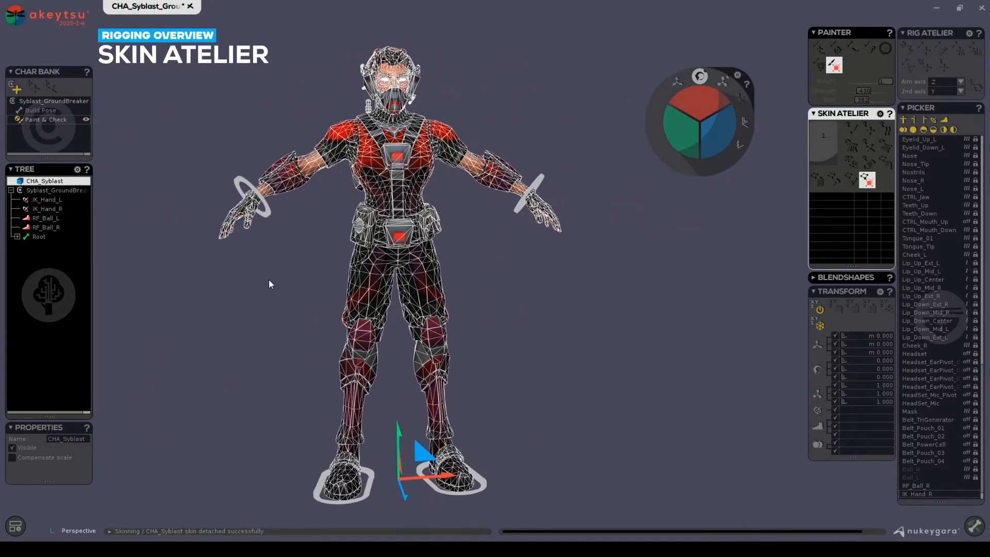
alt+drag(280, 283, 285, 255)
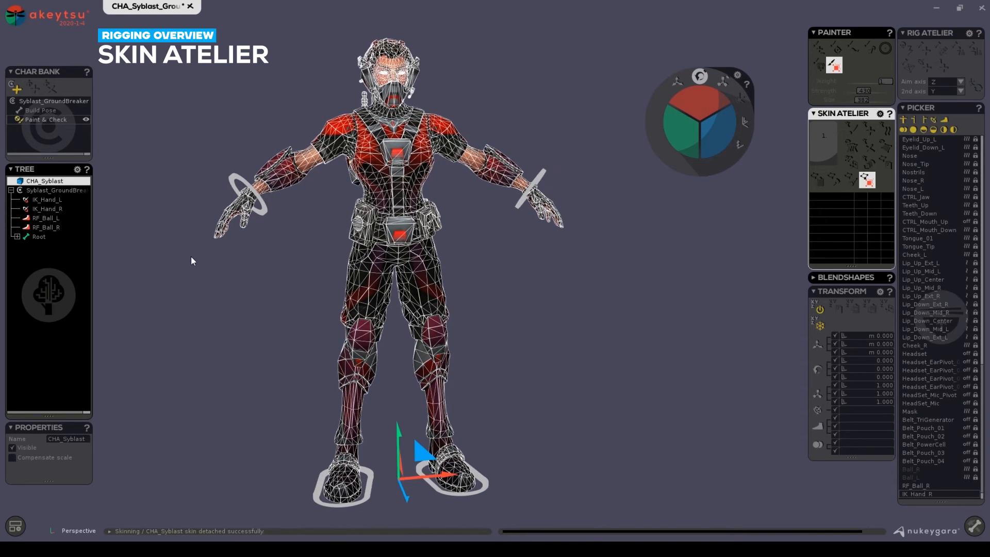
right_click(36, 236)
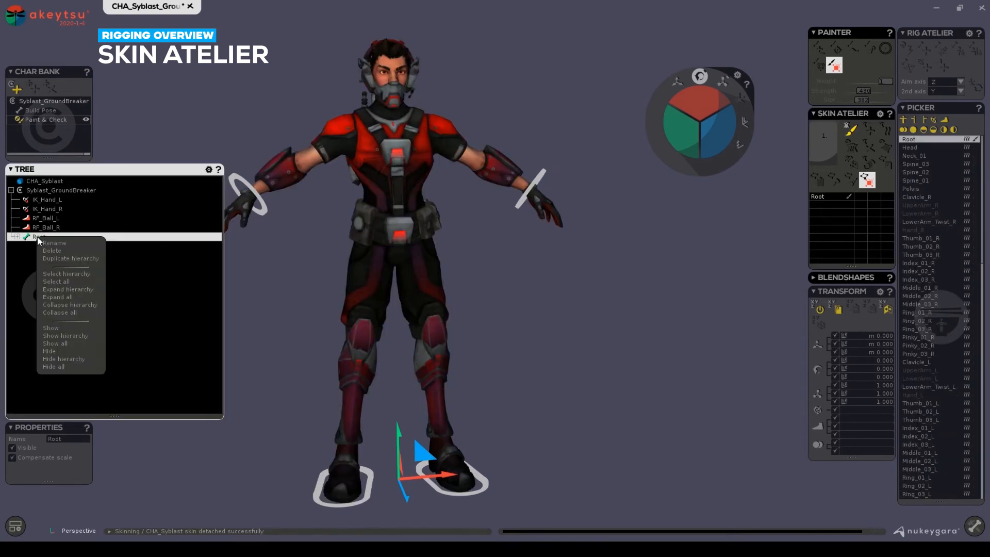
click(65, 274)
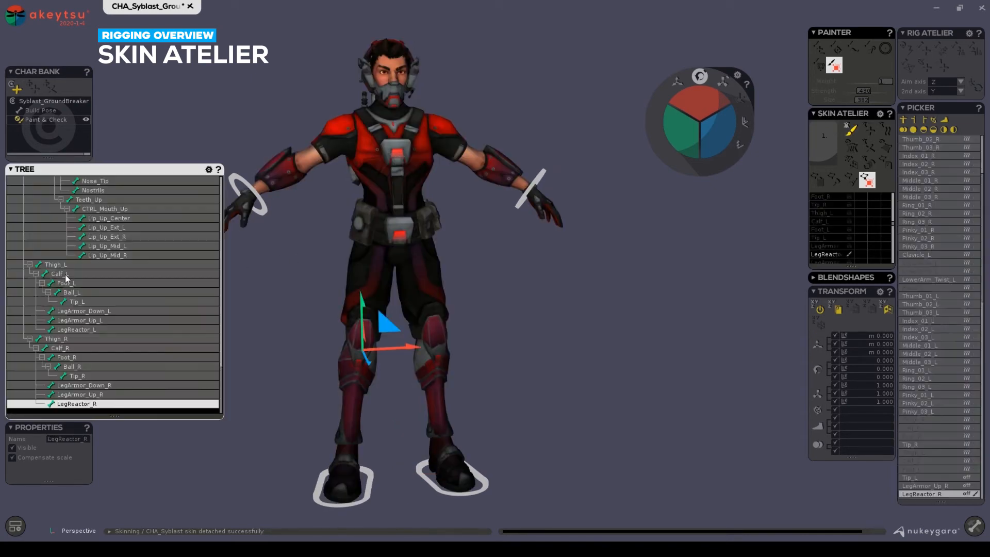
click(12, 448)
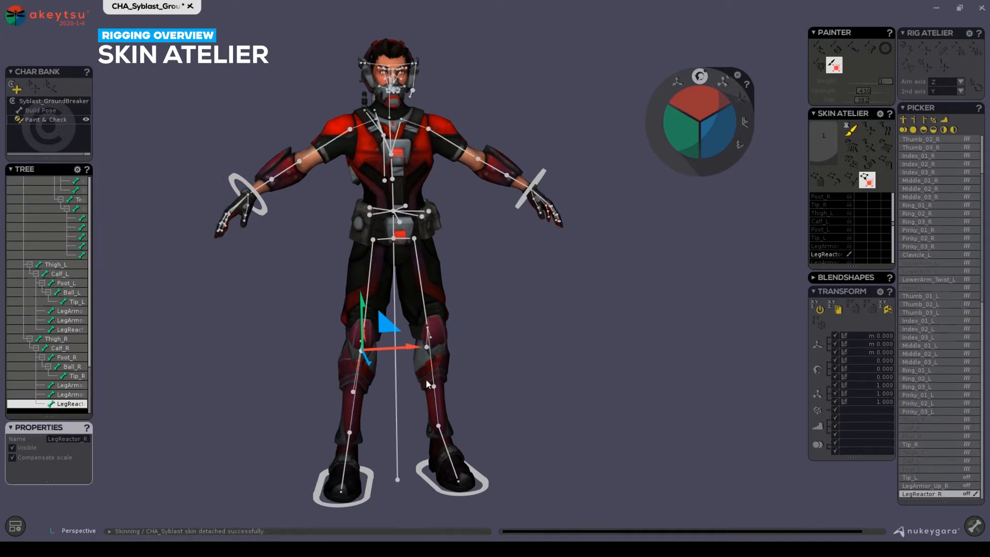
- Select the entire Root joint hierarchy in the tree
mouse_move(43, 298)
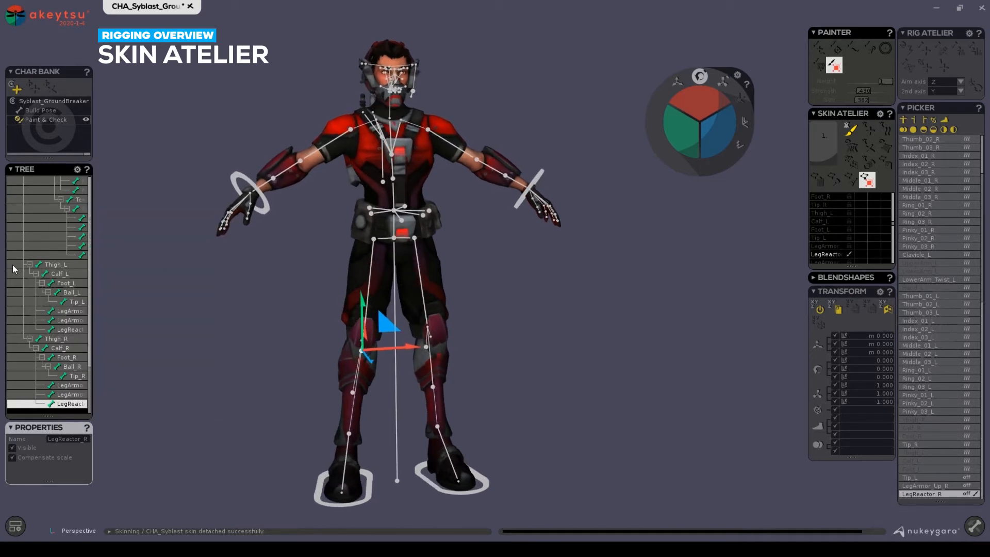
scroll(54, 251, up, 6)
scroll(53, 249, up, 10)
click(39, 237)
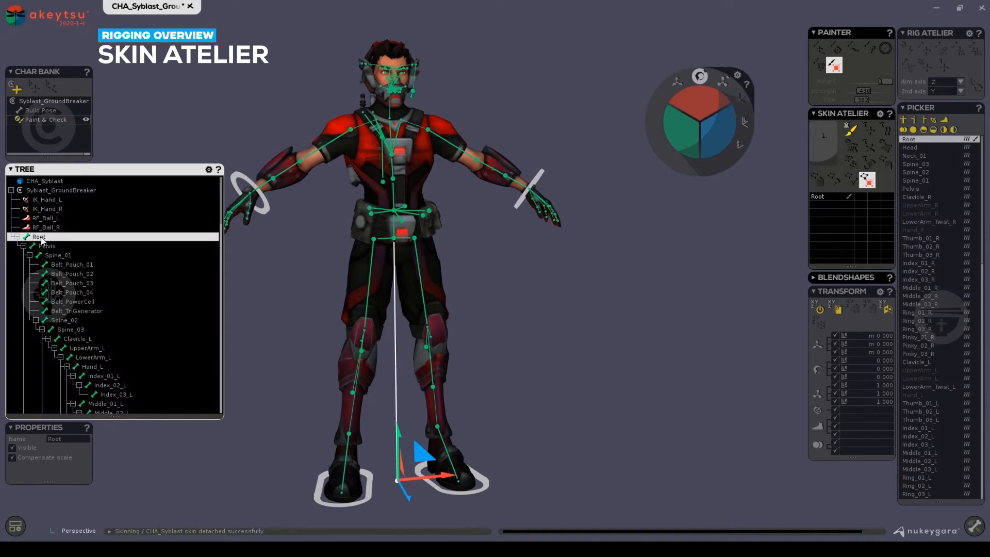
right_click(42, 241)
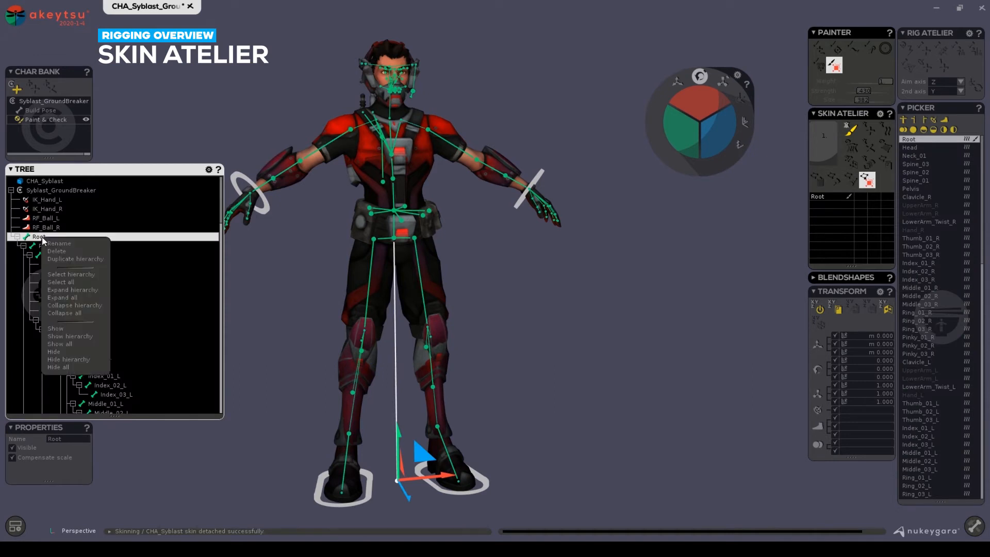
click(77, 274)
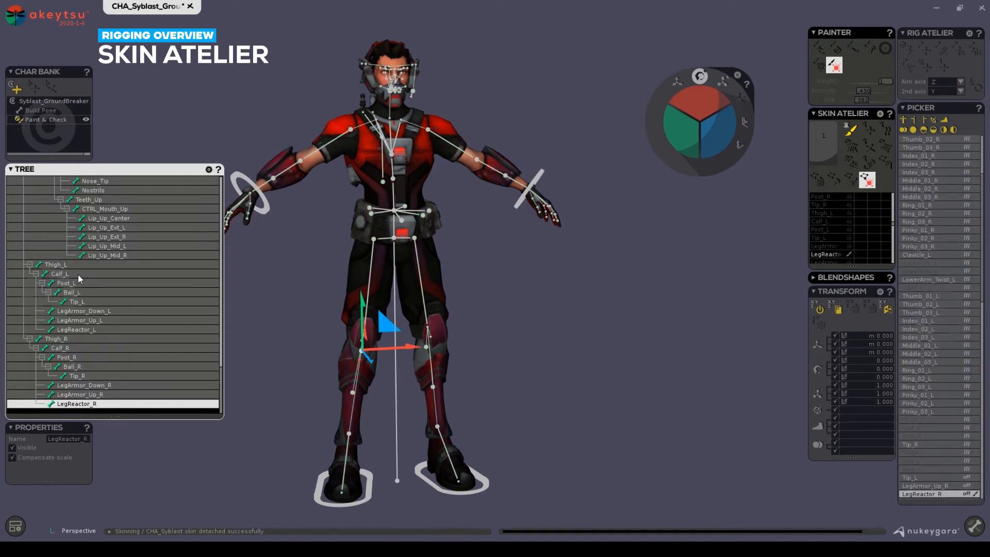
- Remove only the Root joint from the selection, keeping Pelvis and all joints beneath it selected
scroll(144, 279, up, 15)
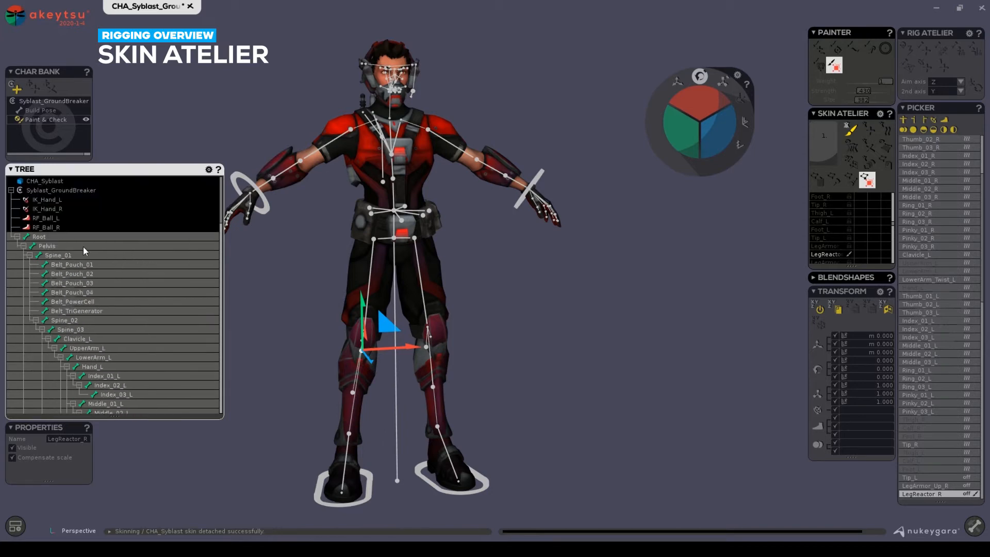
ctrl+click(39, 240)
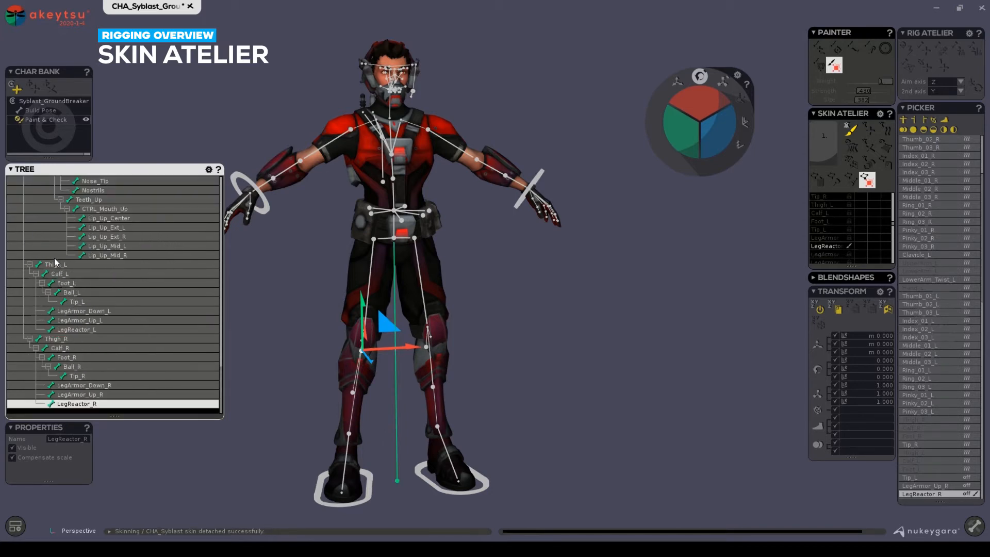
scroll(62, 263, up, 5)
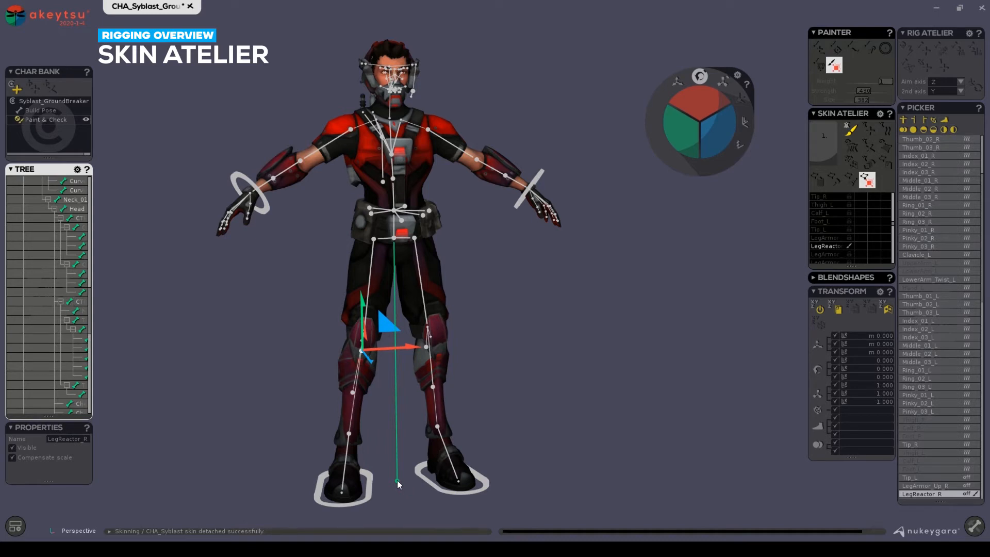
mouse_move(54, 281)
scroll(57, 278, up, 10)
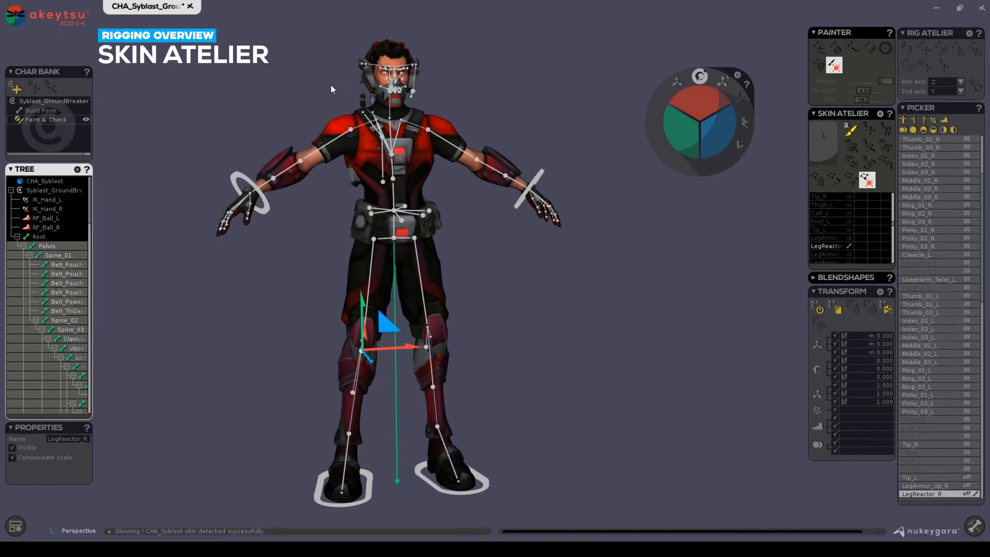
- Add the CHA_Syblast mesh to the joint selection and attach it to the rig with a new smooth skin
middle_drag(532, 238, 558, 243)
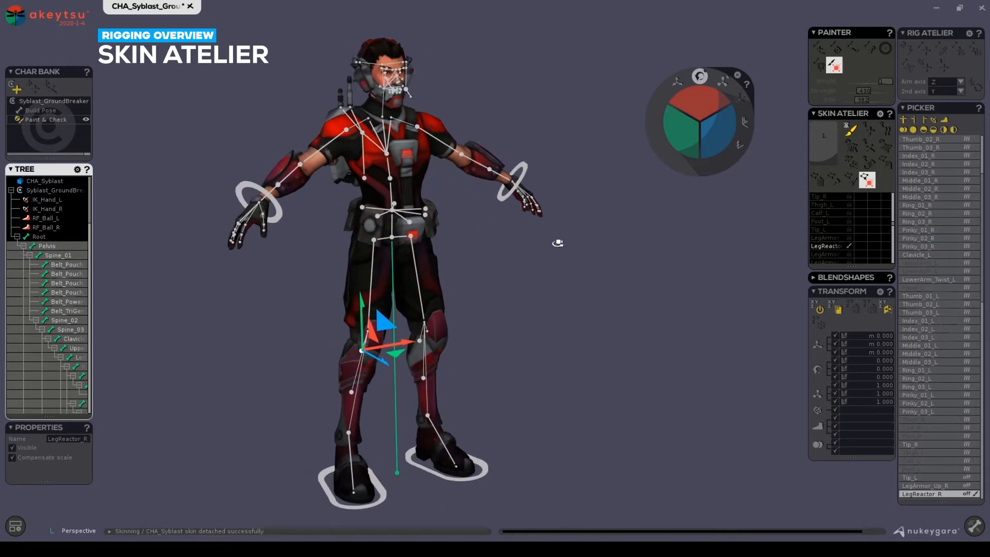
click(40, 181)
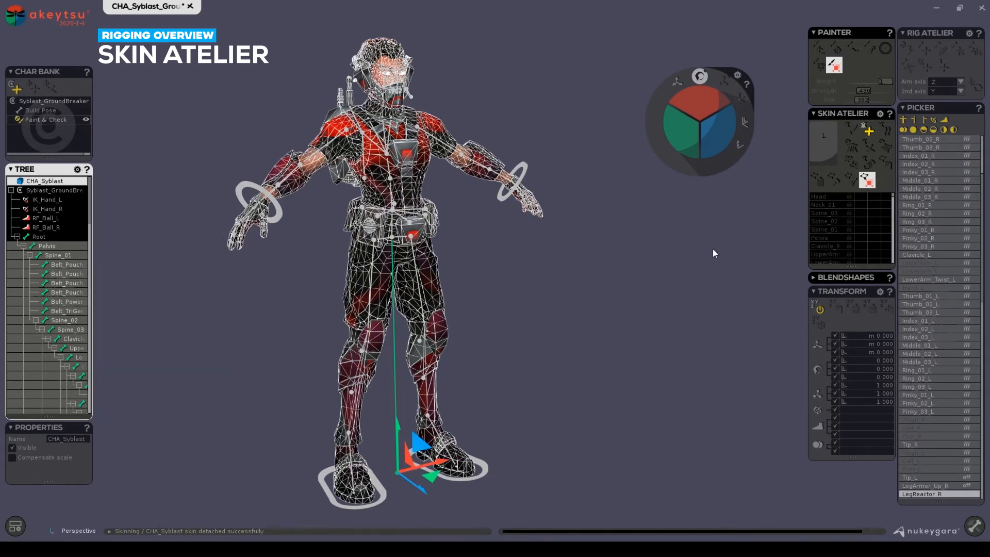
click(868, 131)
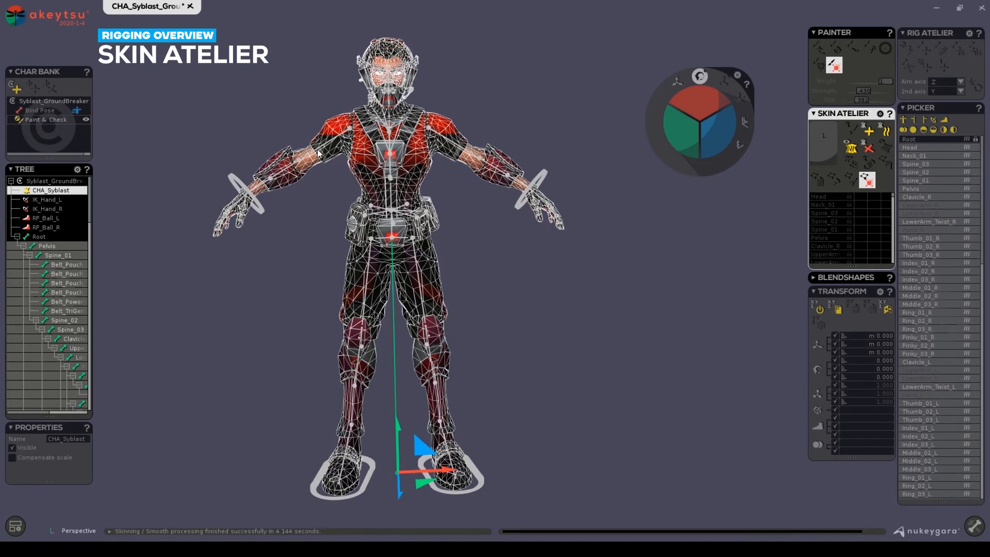
- Select the UpperArm_R joint and rotate it about 42.3 degrees around Y to raise the right arm
click(323, 153)
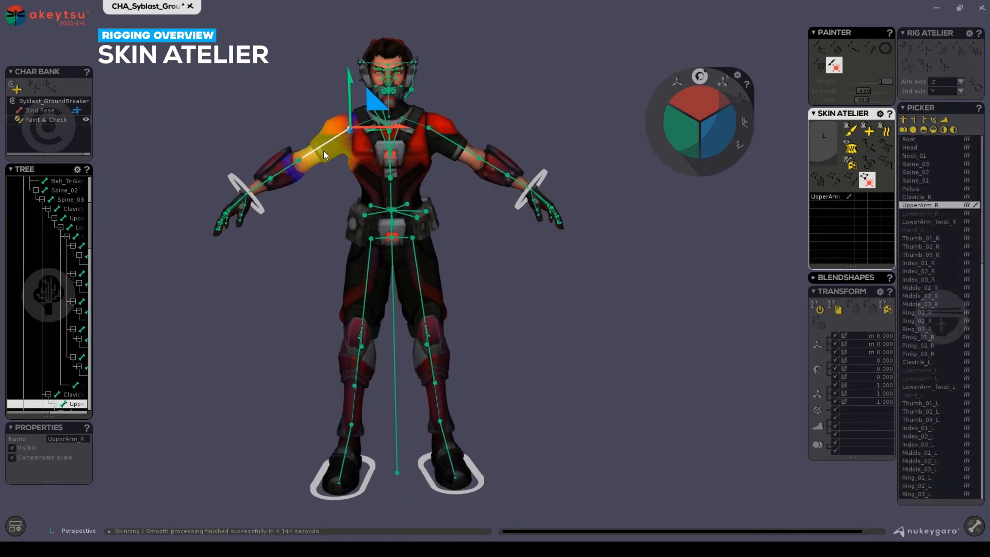
middle_drag(325, 193, 375, 249)
scroll(386, 270, up, 5)
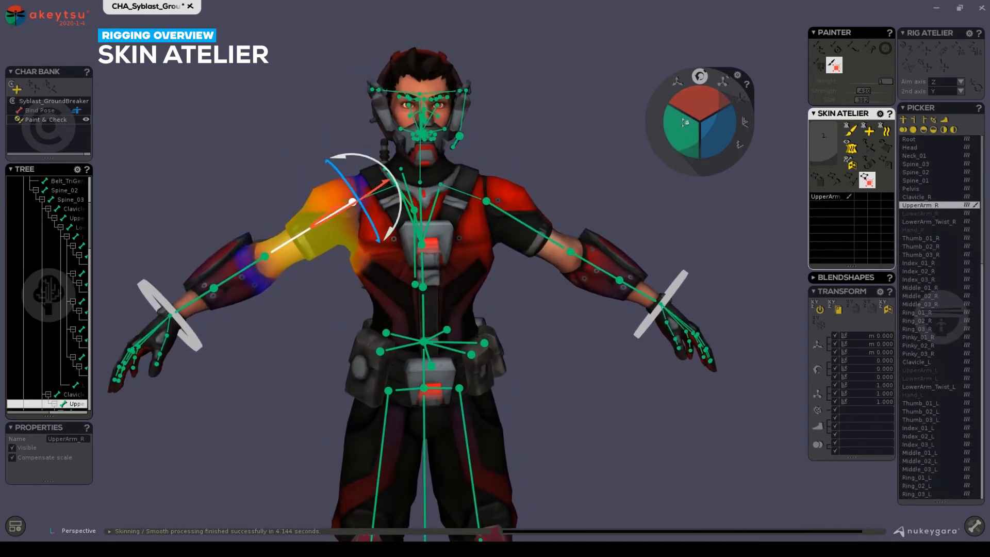
drag(685, 123, 663, 111)
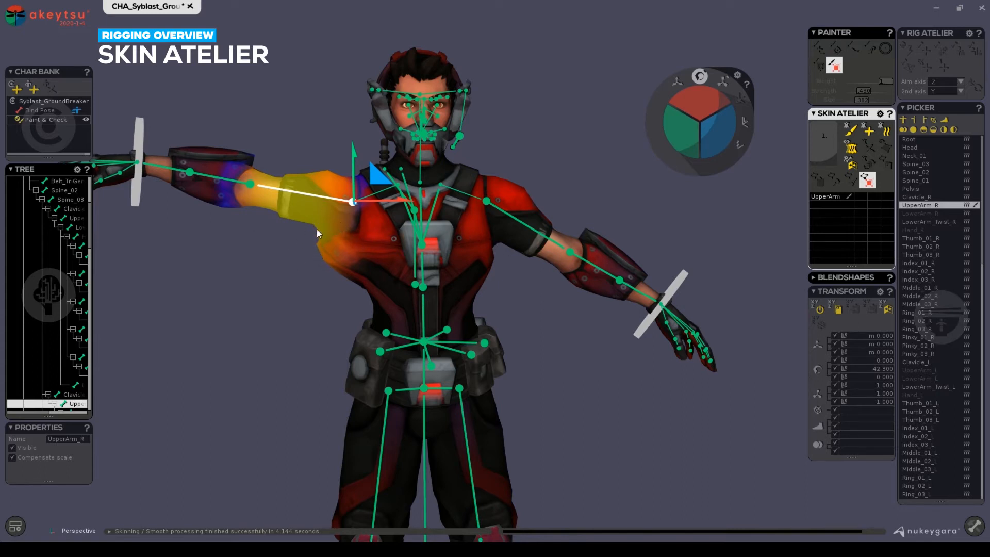
- Display the wireframe over the shaded mesh around the raised right arm and armpit
alt+drag(361, 248, 325, 242)
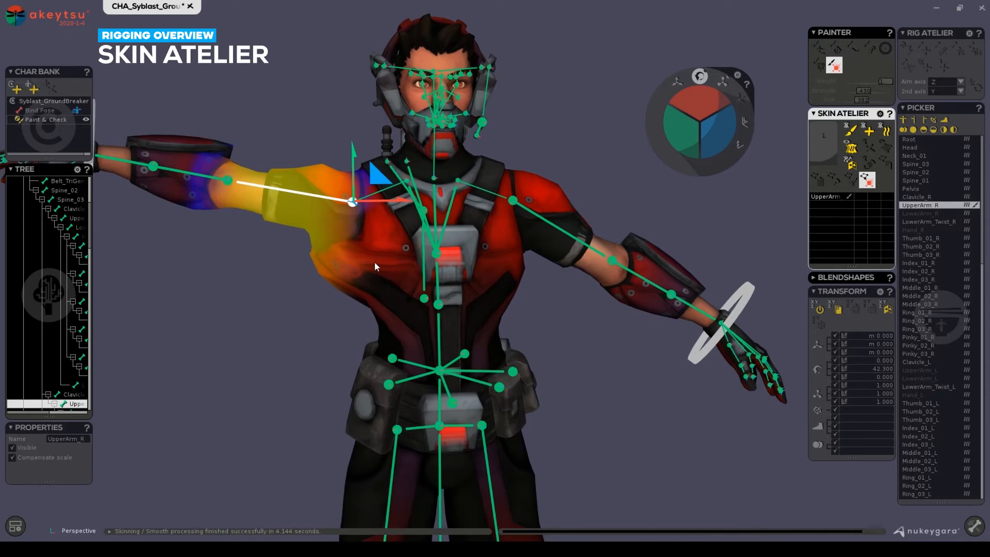
key(F4)
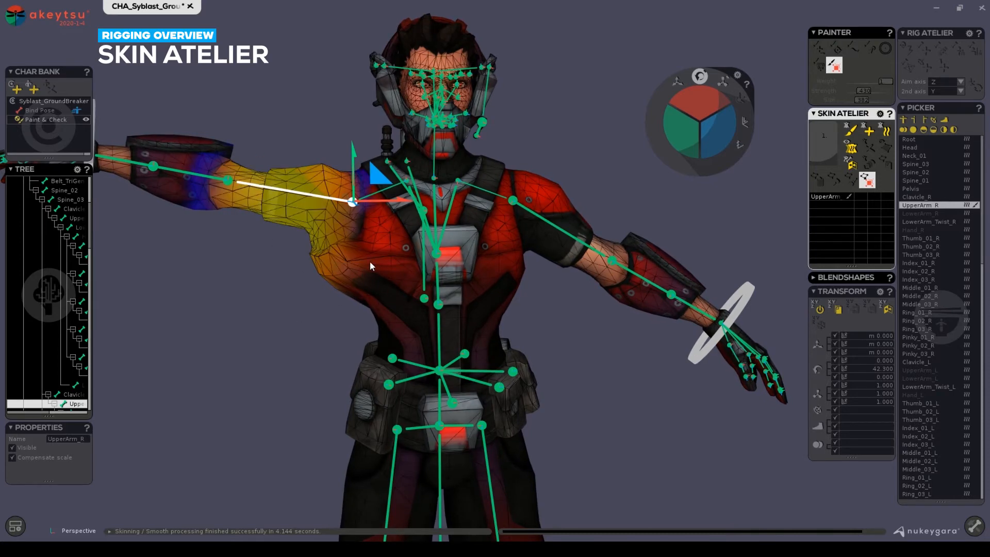
alt+drag(370, 262, 322, 298)
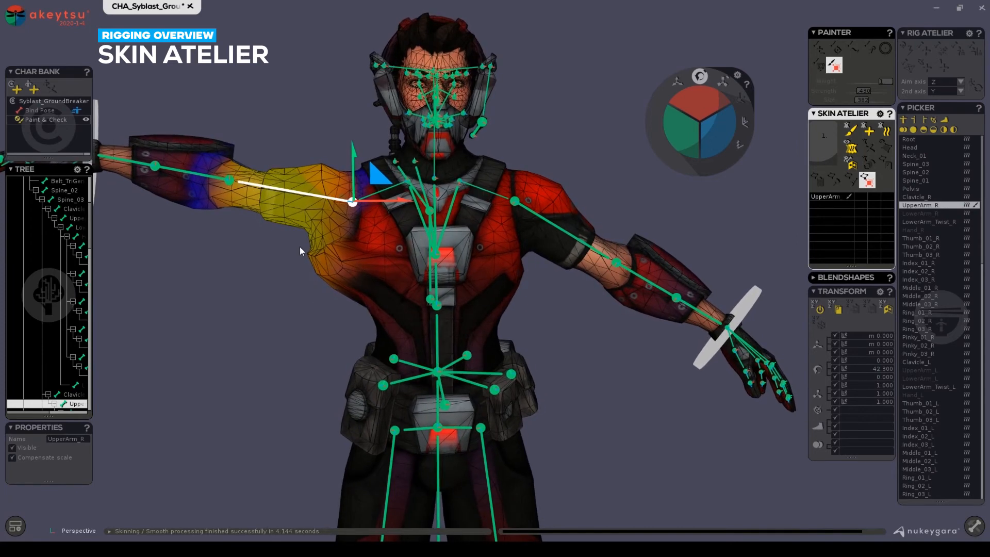
- Select the stretched vertices below the right armpit, assign them fully to Spine_02 with weight 1, and check the armpit from several angles
alt+drag(289, 245, 321, 311)
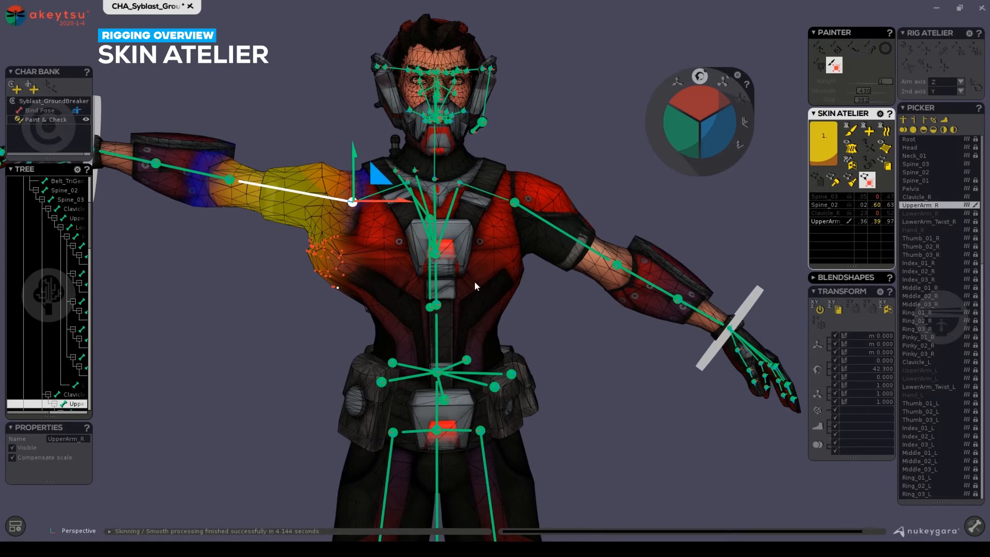
alt+drag(475, 282, 417, 327)
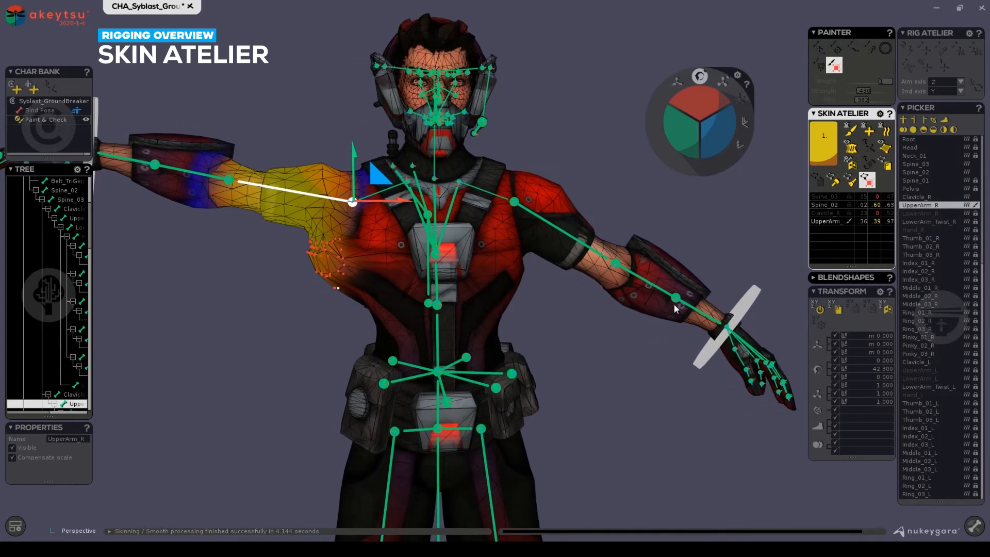
click(828, 134)
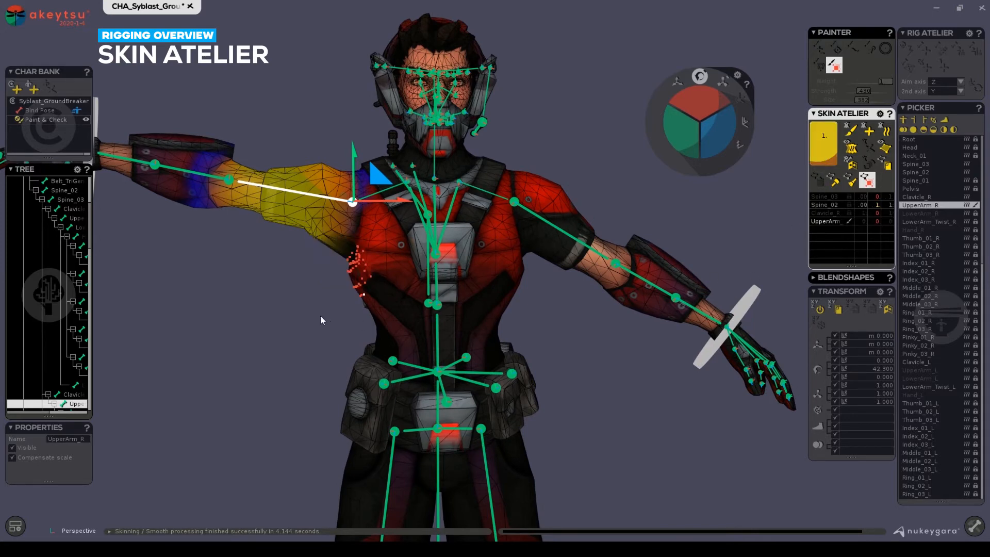
alt+drag(320, 315, 332, 271)
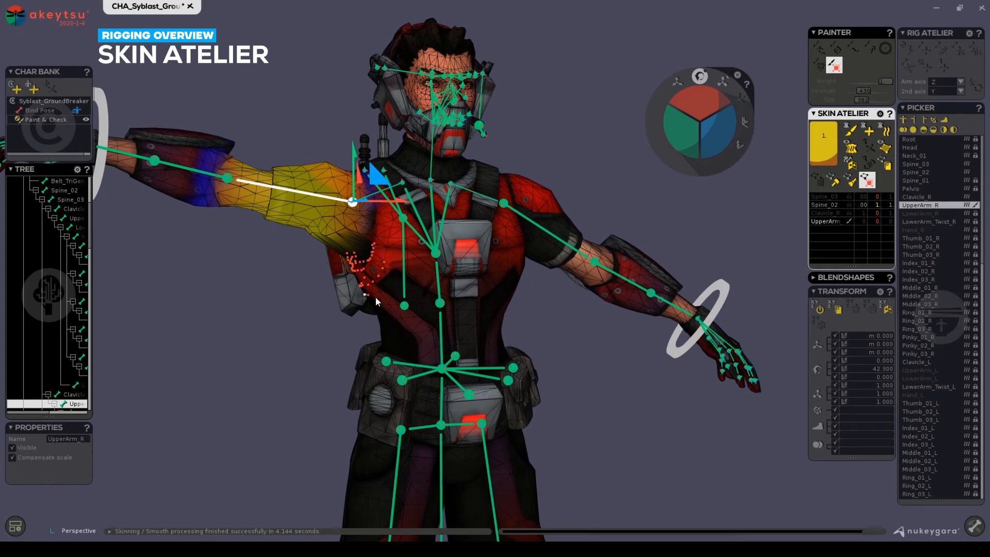
alt+drag(551, 304, 530, 315)
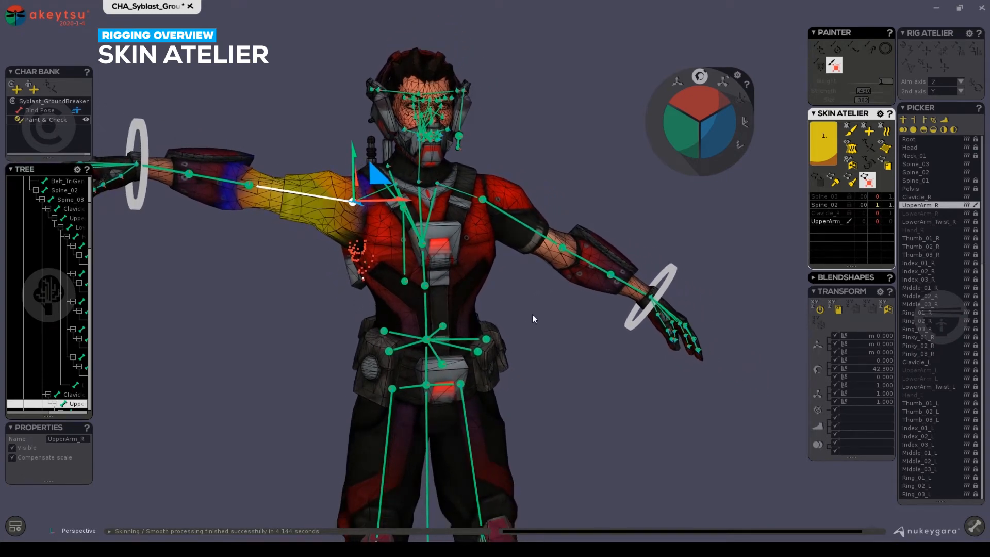
mouse_move(309, 283)
alt+mouse_down()
mouse_move(381, 282)
mouse_move(280, 281)
mouse_move(524, 271)
alt+mouse_up()
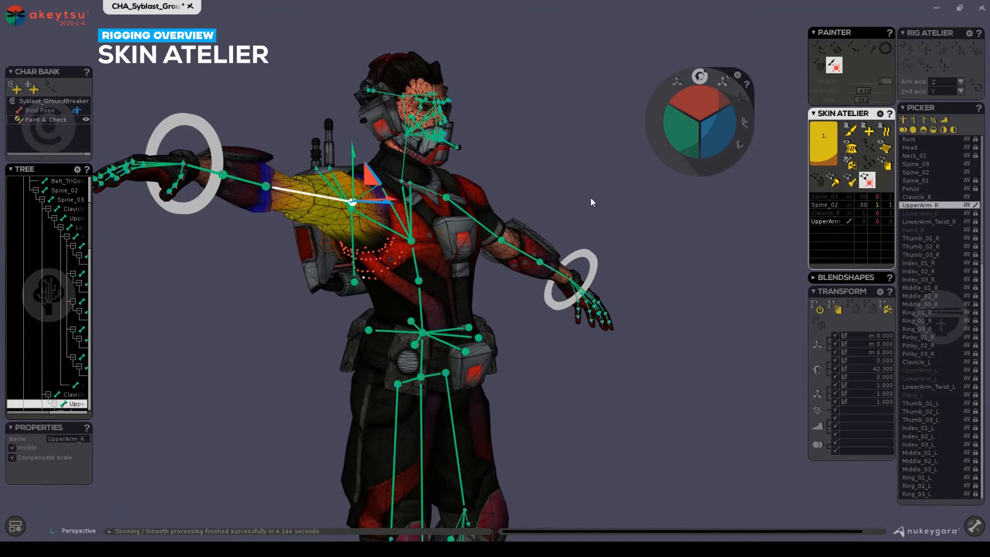
alt+drag(590, 201, 381, 230)
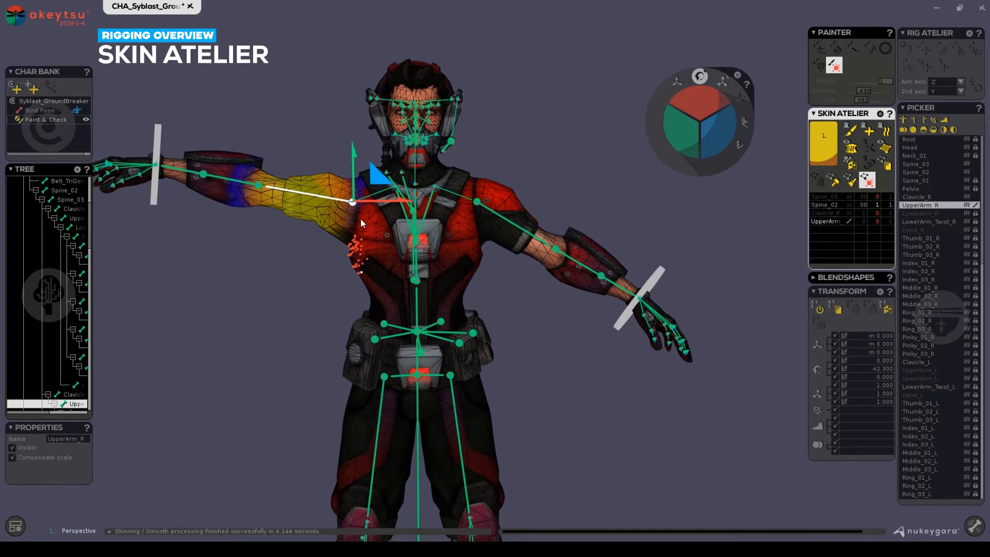
alt+drag(361, 219, 349, 233)
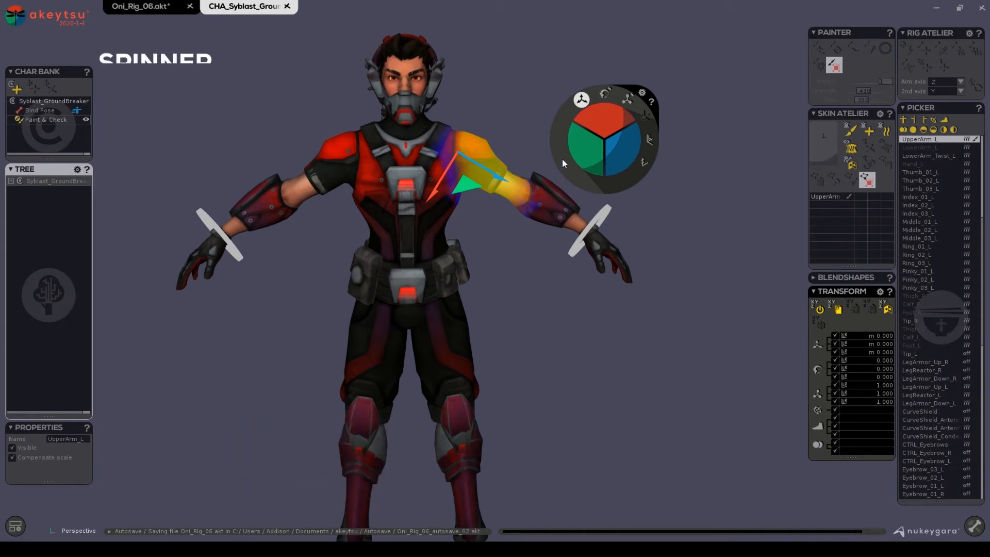
- Move the Spinner closer to the character and switch it to rotation mode and back to translation mode
drag(562, 159, 534, 158)
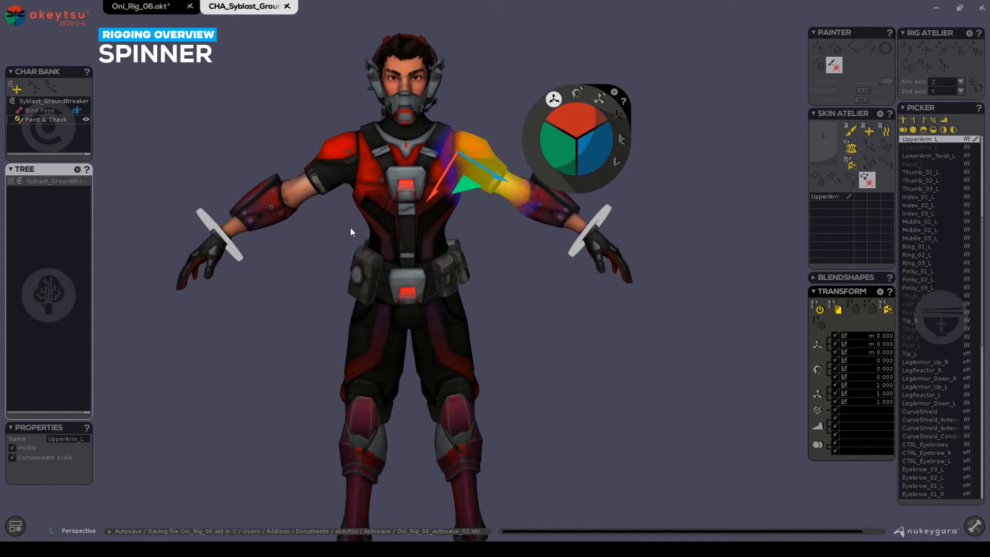
alt+drag(364, 221, 488, 256)
alt+right_drag(488, 256, 495, 251)
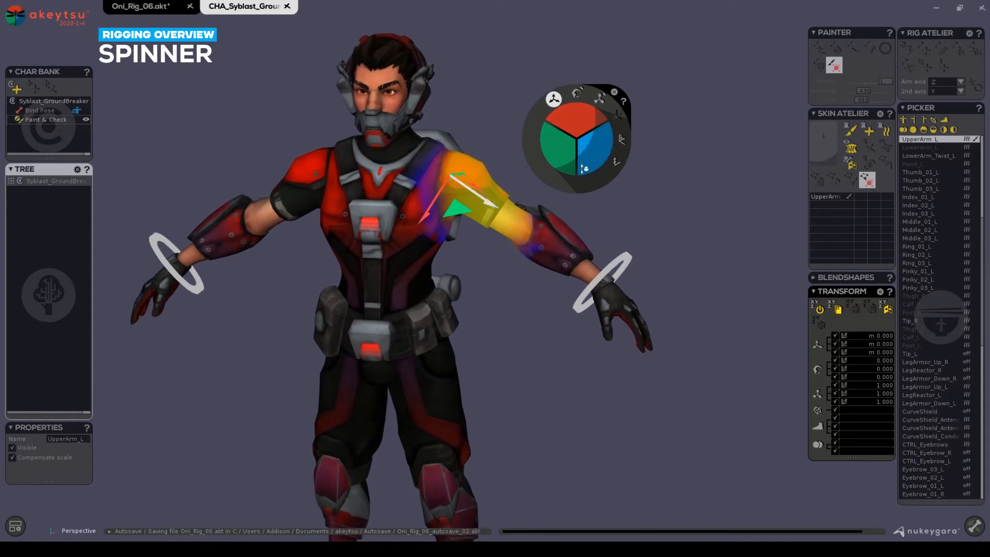
click(577, 95)
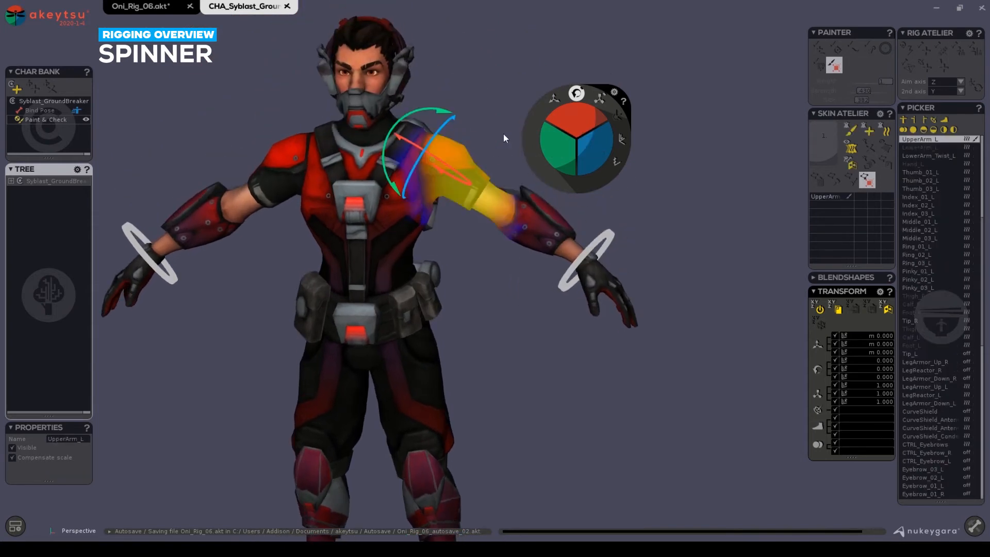
click(553, 99)
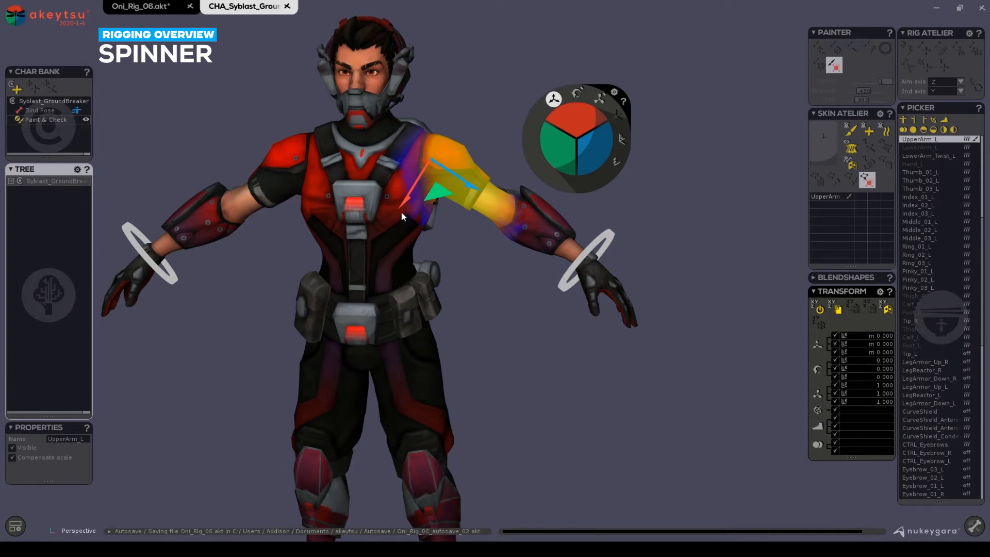
- Try moving the UpperArm_L joint with its manipulator in the viewport, and undo the move
alt+drag(512, 221, 497, 247)
drag(465, 183, 447, 216)
key(ctrl+z)
key(ctrl+z)
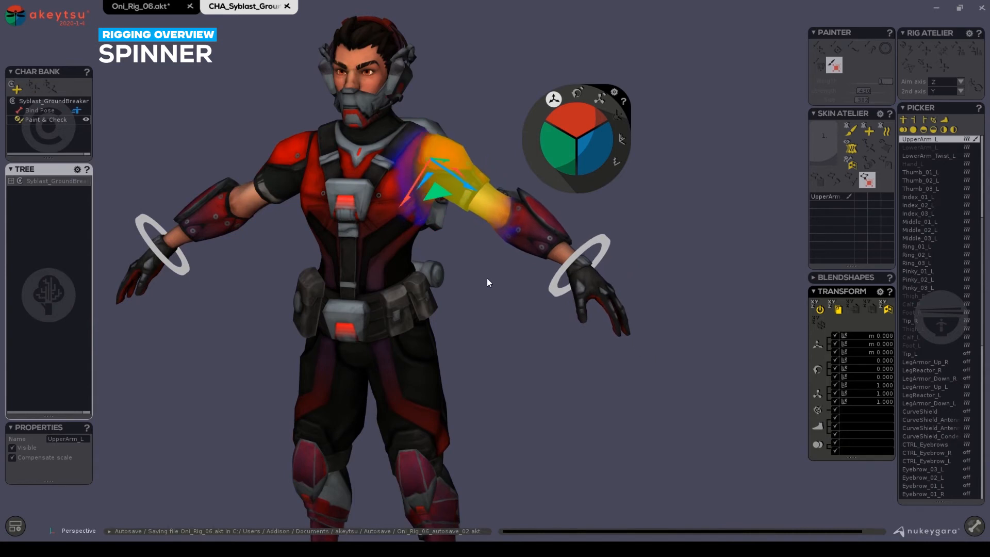
- Try translating the UpperArm_L joint through the Spinner's coloured axis sectors, and undo the translation
alt+drag(486, 277, 509, 261)
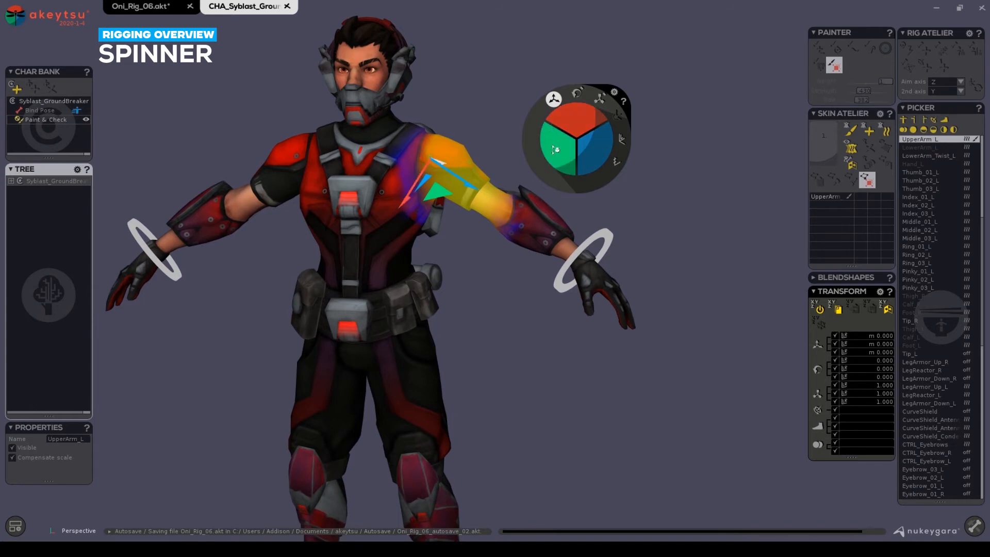
drag(597, 135, 560, 136)
key(ctrl+z)
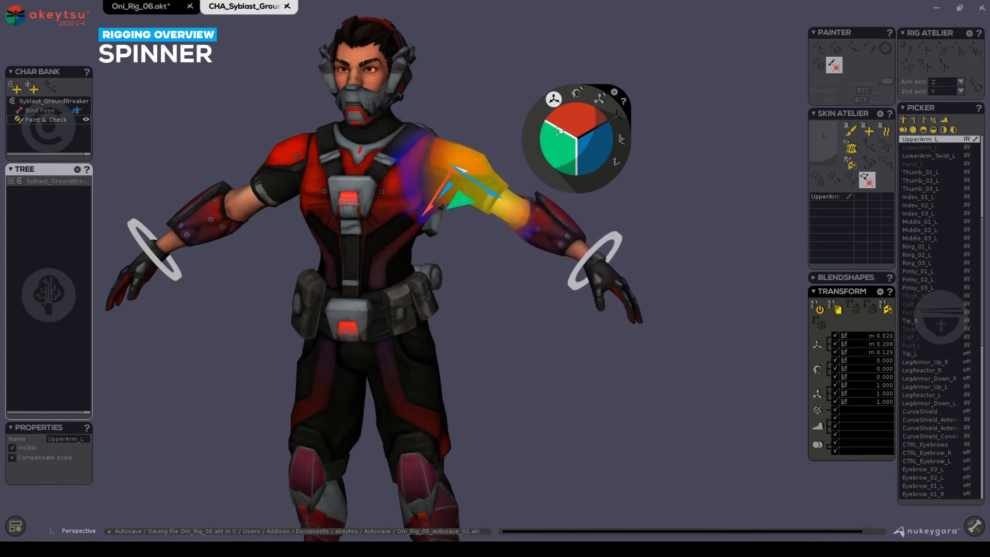
key(ctrl+z)
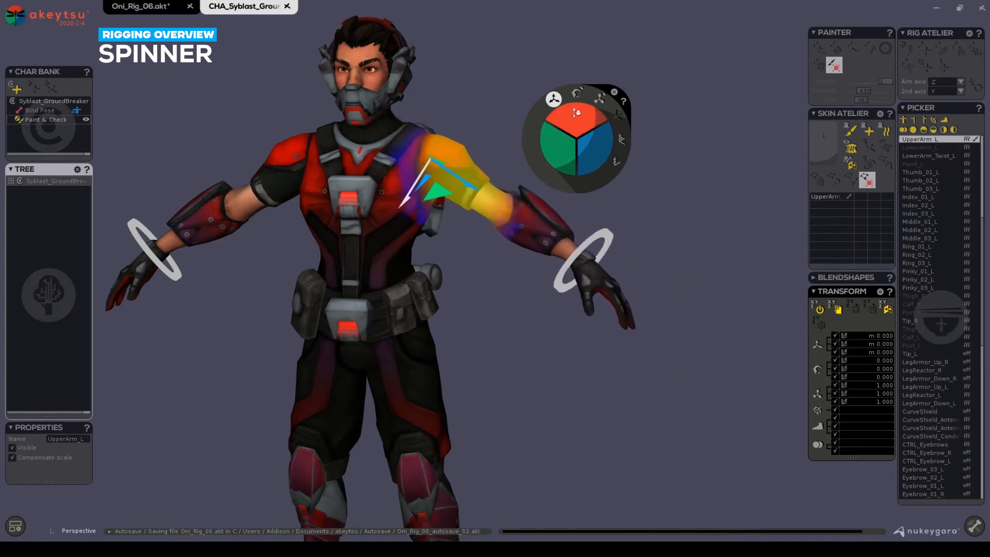
- Switch the Spinner's orientation for UpperArm_L from local to world axes and view the character from the front
click(621, 139)
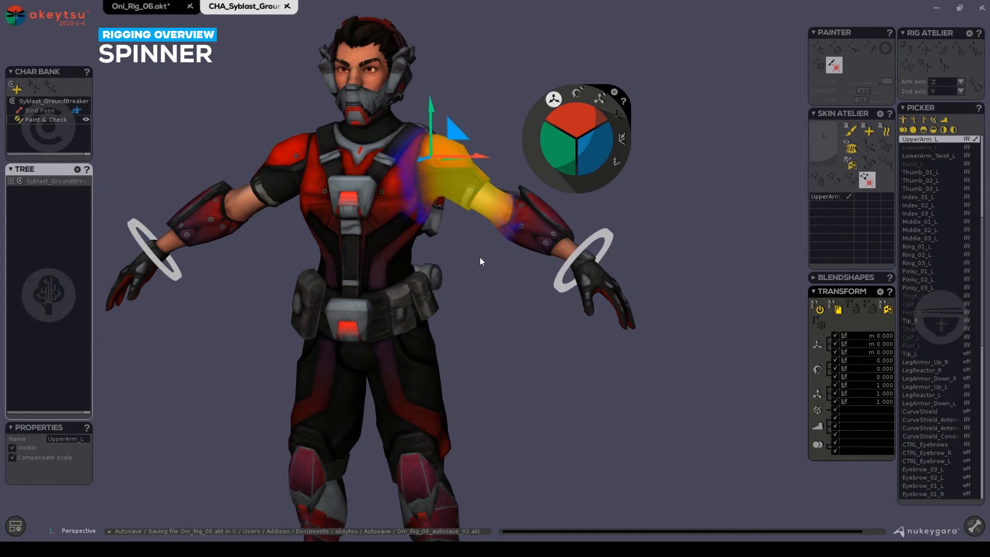
alt+drag(480, 258, 482, 273)
alt+middle_drag(475, 268, 465, 292)
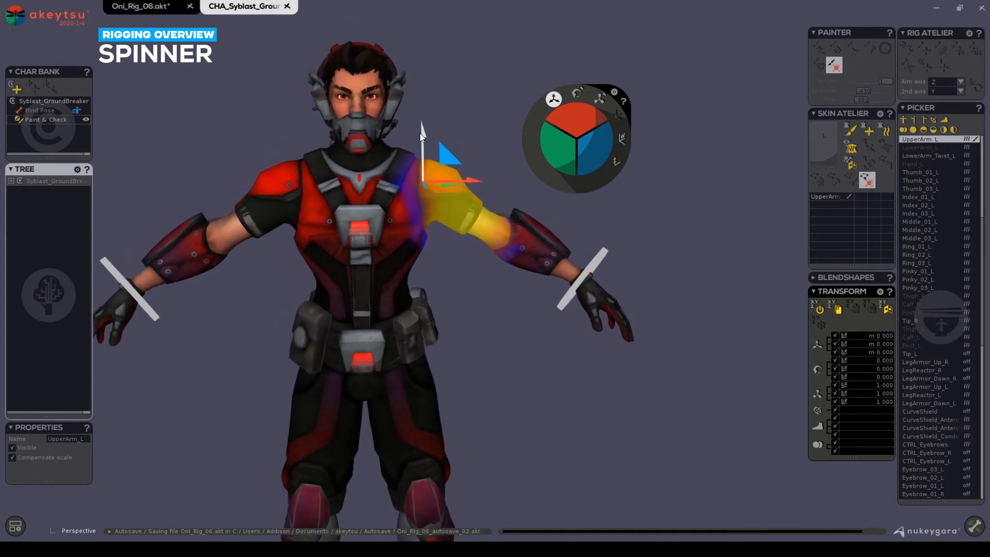
- Try moving the UpperArm_L joint along the world axes with its manipulator and the Spinner, undoing each move
mouse_move(424, 135)
mouse_down()
mouse_move(432, 79)
mouse_move(431, 145)
mouse_up()
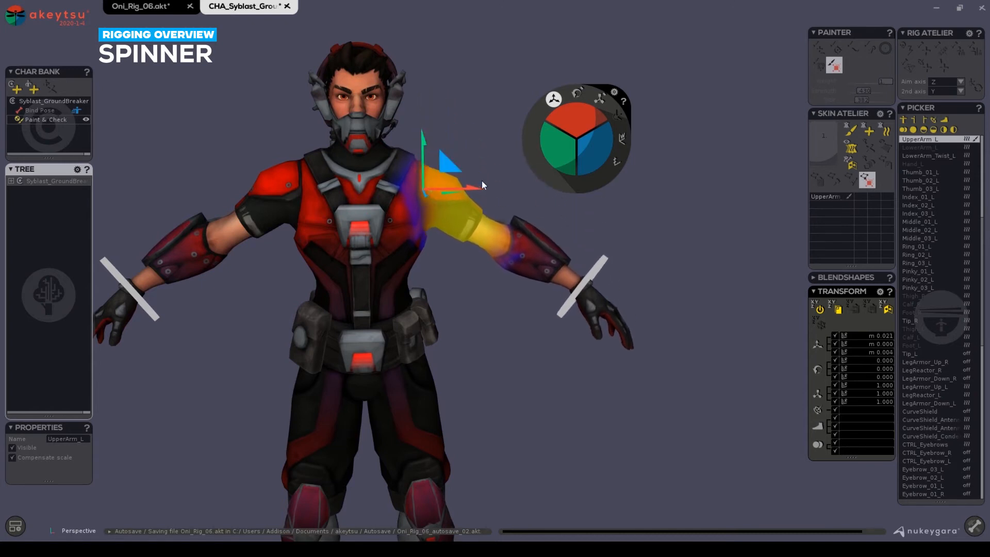
key(ctrl+z)
mouse_move(493, 204)
alt+mouse_down()
mouse_move(458, 190)
mouse_move(482, 197)
alt+mouse_up()
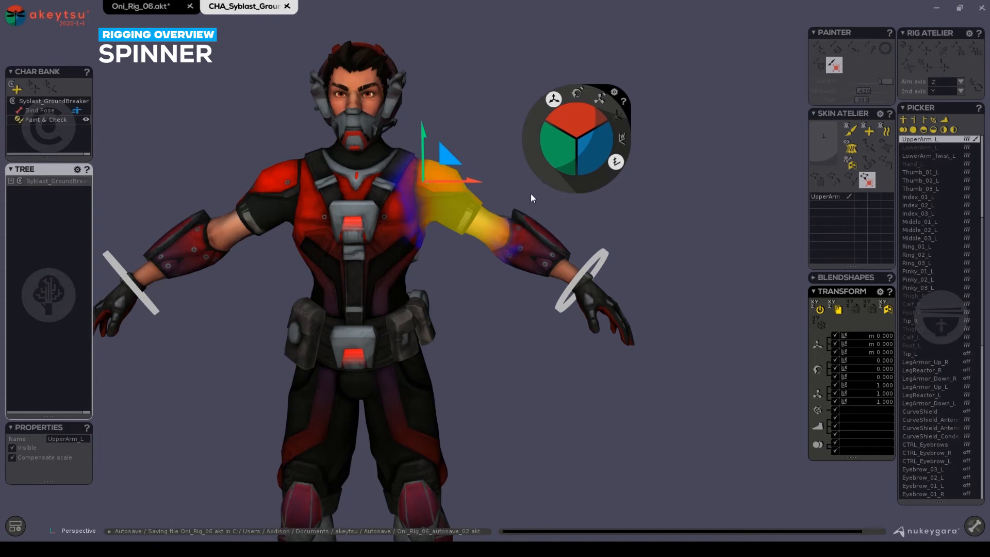
alt+drag(530, 194, 480, 185)
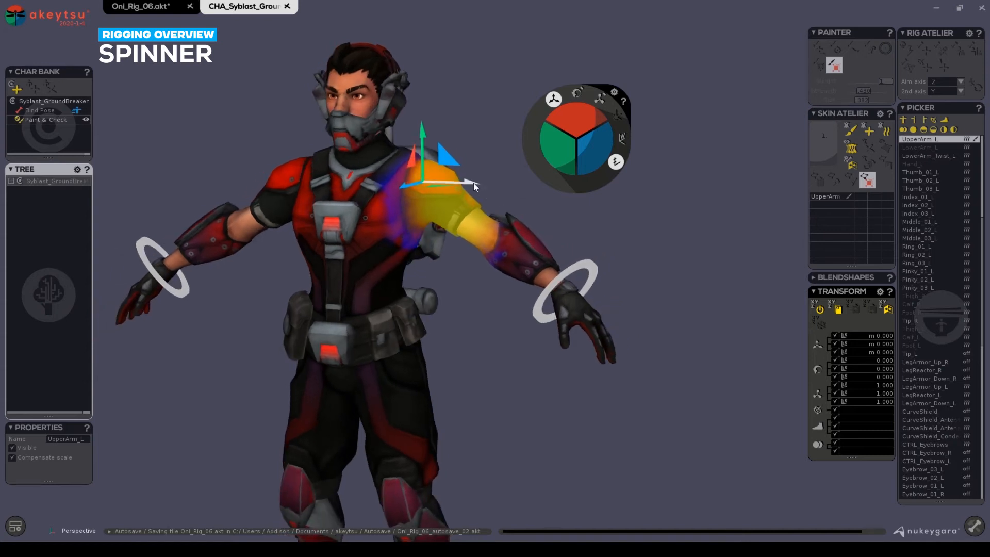
drag(555, 137, 556, 134)
key(ctrl+z)
- Open the Spinner preferences to examine the discrete move, rotate and scale step values, keeping the character's shoulder in view
click(614, 93)
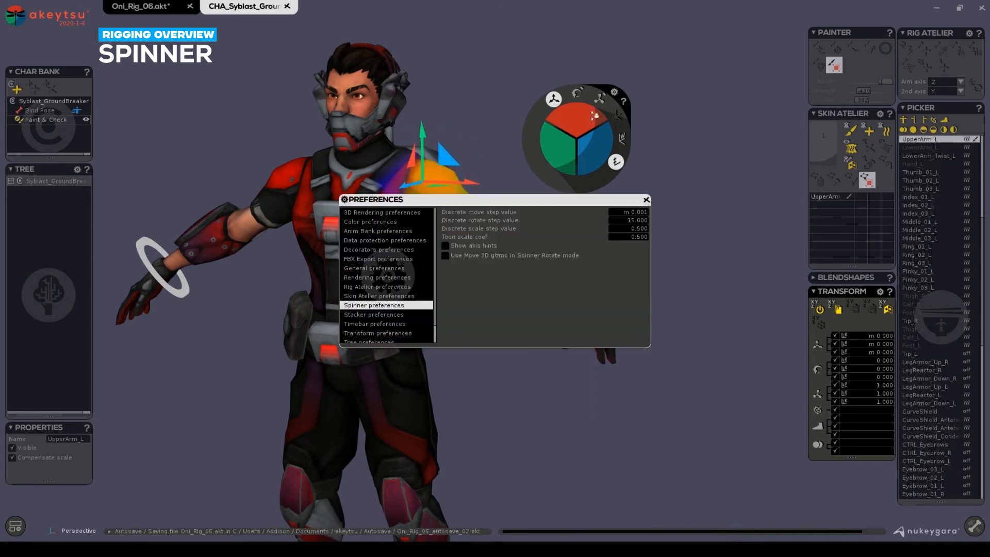
click(617, 220)
drag(562, 204, 557, 239)
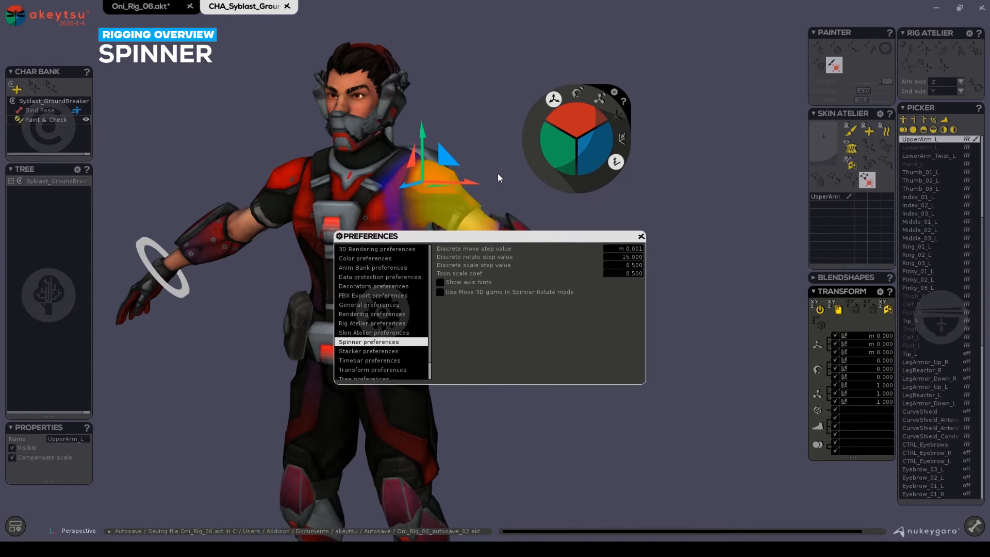
- Switch the Spinner to rotation mode, try rotating the UpperArm_L joint around its red axis, and undo the rotation
click(571, 96)
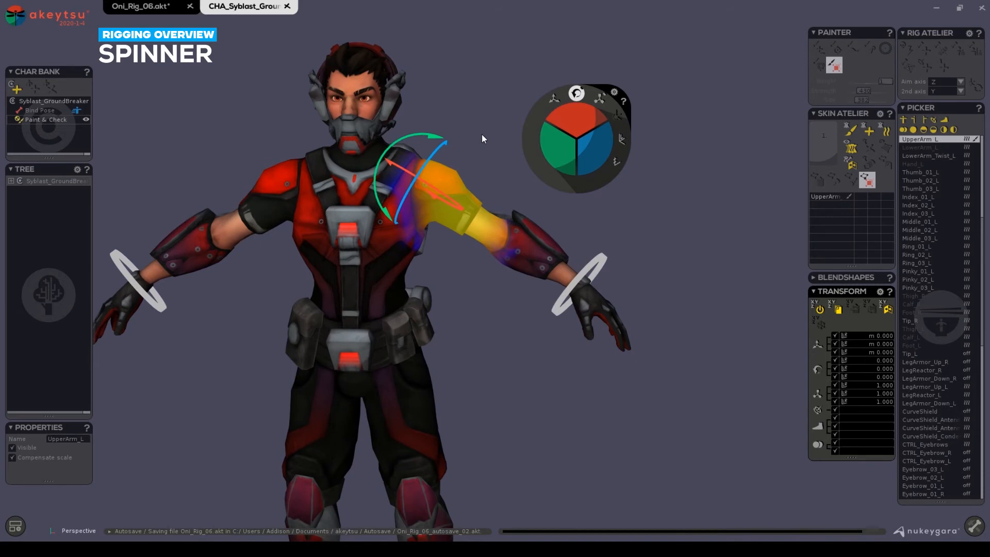
alt+drag(484, 137, 431, 137)
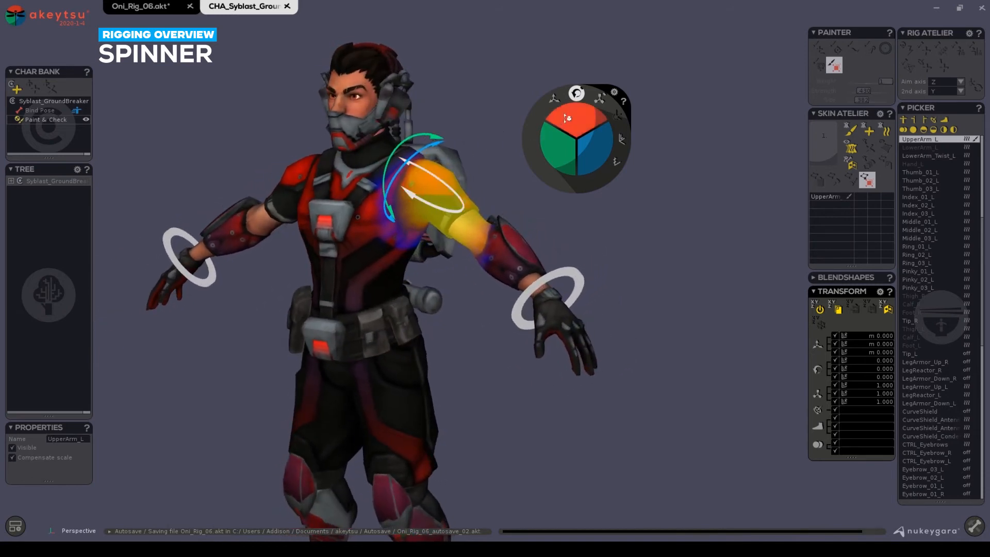
mouse_move(568, 116)
mouse_down()
mouse_move(573, 129)
mouse_move(570, 104)
mouse_move(566, 158)
mouse_move(565, 124)
mouse_up()
key(ctrl+z)
key(ctrl+z)
click(617, 162)
key(ctrl+z)
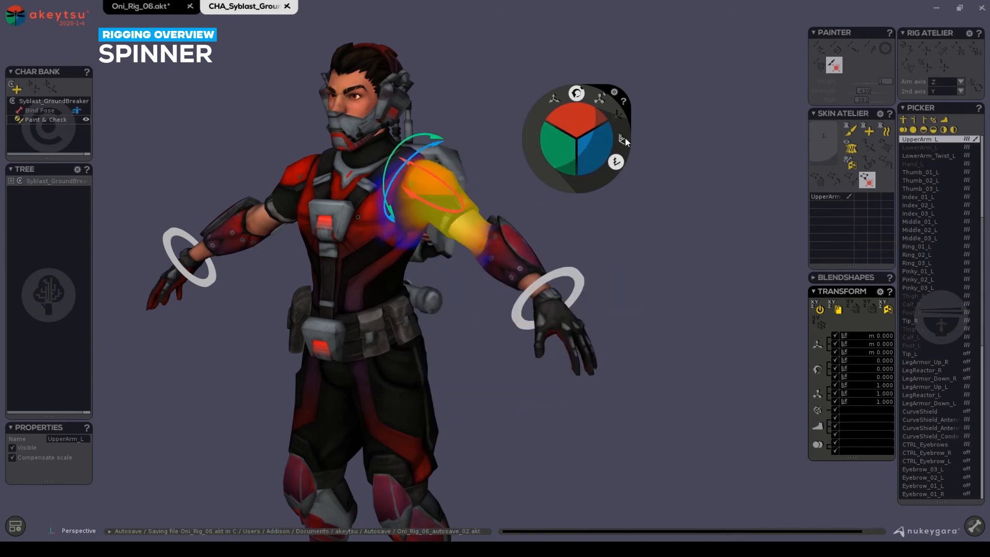
- Rotate the UpperArm_L joint with the Spinner to about -1.94, 14.70 and -2.54 degrees, lowering the arm
drag(587, 144, 622, 149)
click(622, 145)
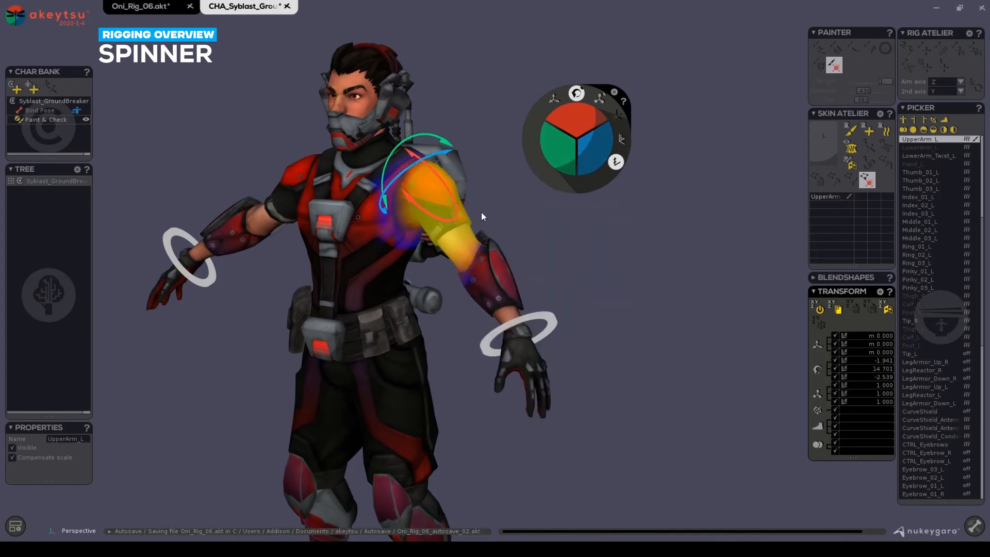
mouse_move(481, 214)
alt+mouse_down()
mouse_move(536, 217)
mouse_move(506, 188)
mouse_move(524, 190)
mouse_move(464, 185)
mouse_move(486, 194)
alt+mouse_up()
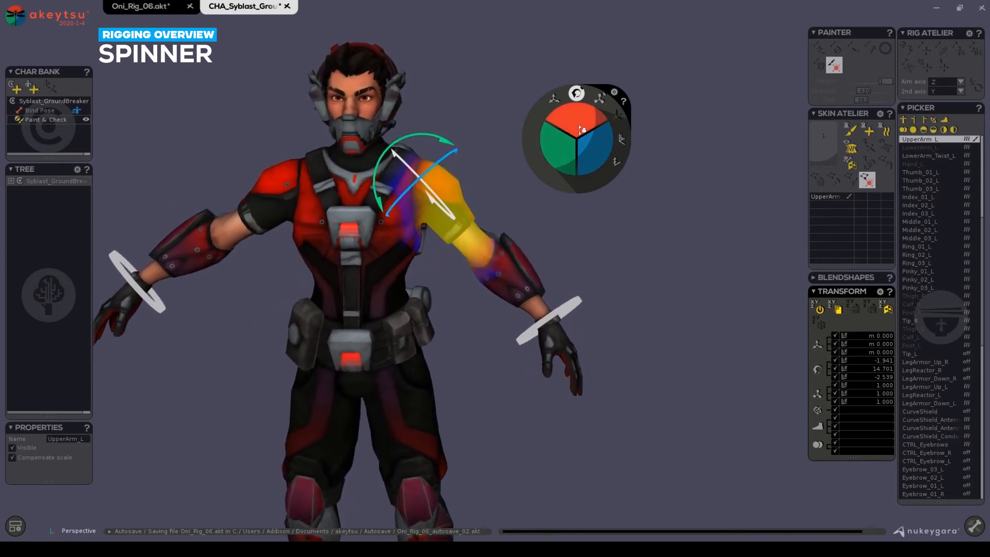
drag(570, 136, 590, 125)
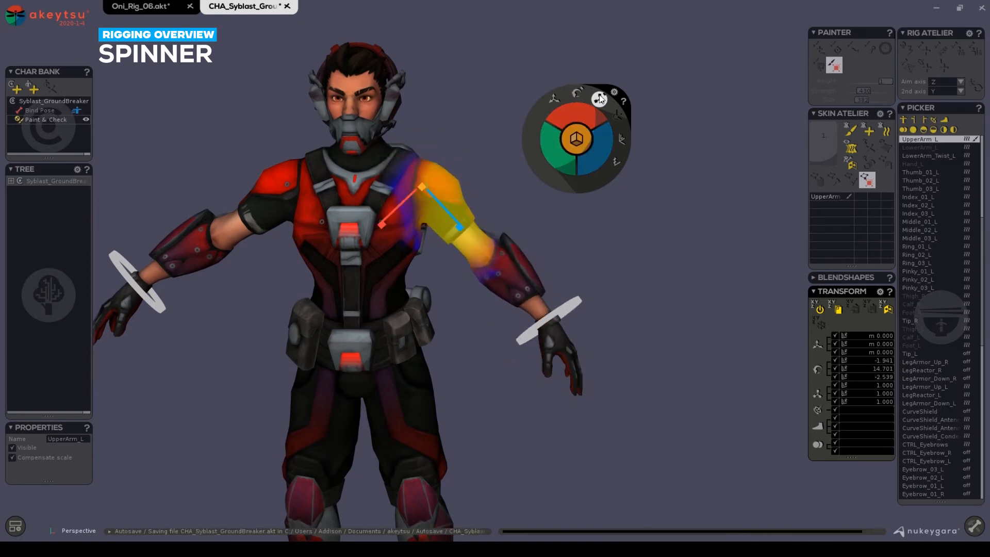
- Examine the Spinner's scale mode on the UpperArm_L joint from different angles and return the Spinner to rotation mode
alt+drag(493, 191, 446, 165)
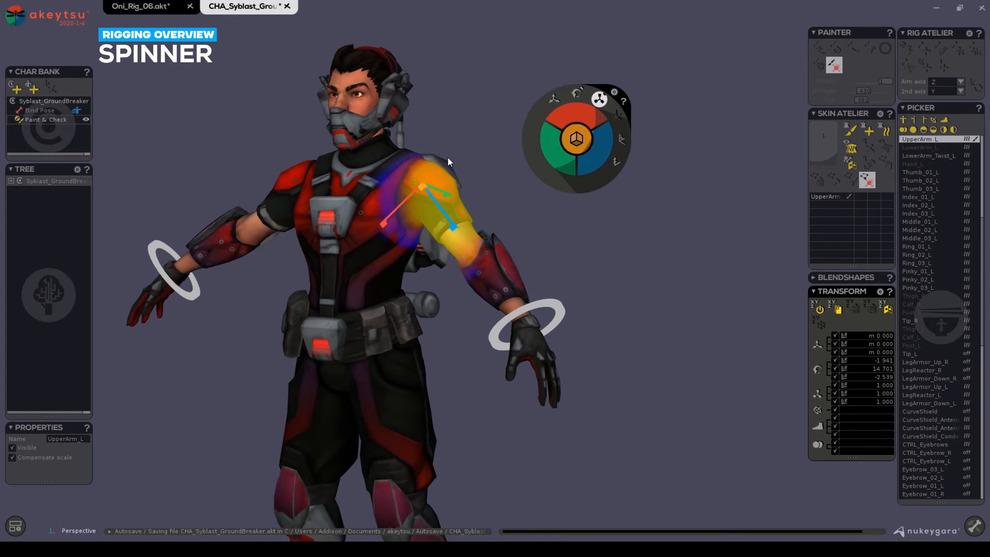
alt+drag(447, 157, 493, 159)
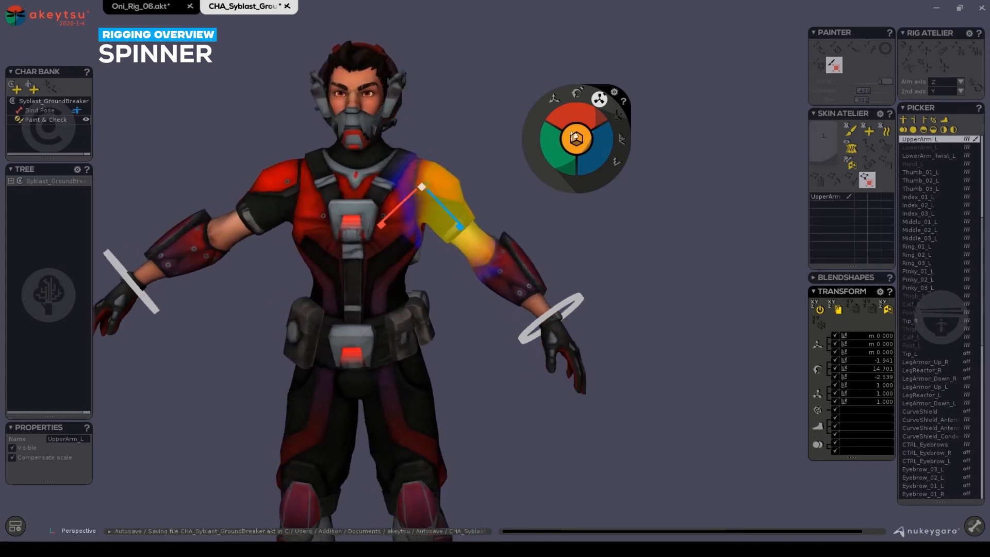
mouse_move(575, 111)
mouse_down()
mouse_move(577, 77)
mouse_move(580, 119)
mouse_move(591, 118)
mouse_move(582, 91)
mouse_move(583, 107)
mouse_up()
click(616, 162)
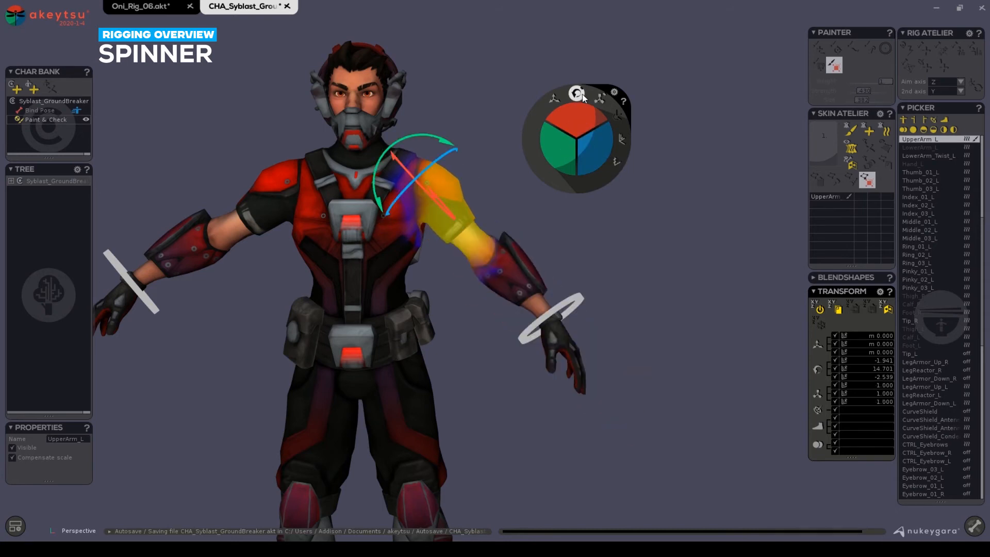
click(577, 94)
alt+drag(494, 189, 513, 179)
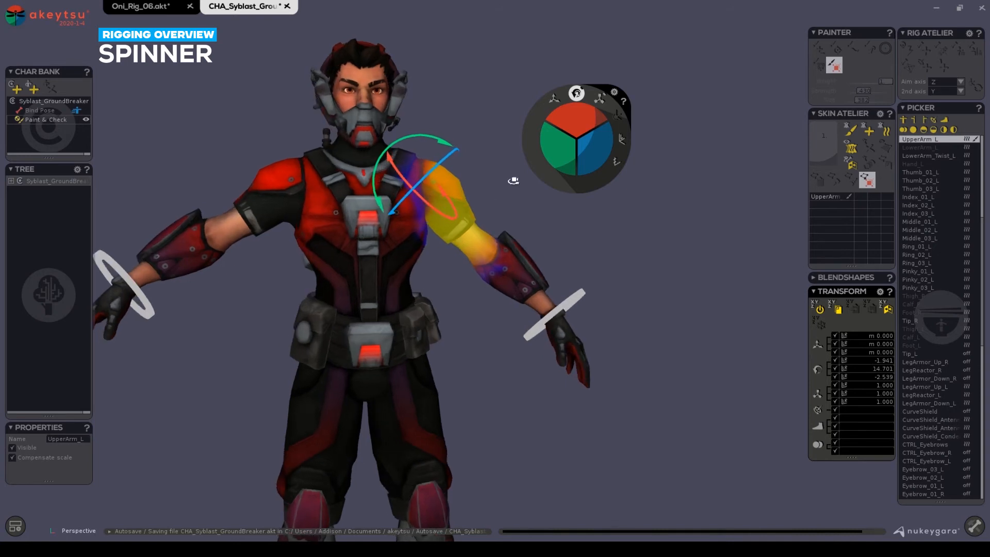
- Display the joints over the mesh, select Clavicle_L, try rotating it around its green axis with the Spinner, and undo the rotation
click(391, 183)
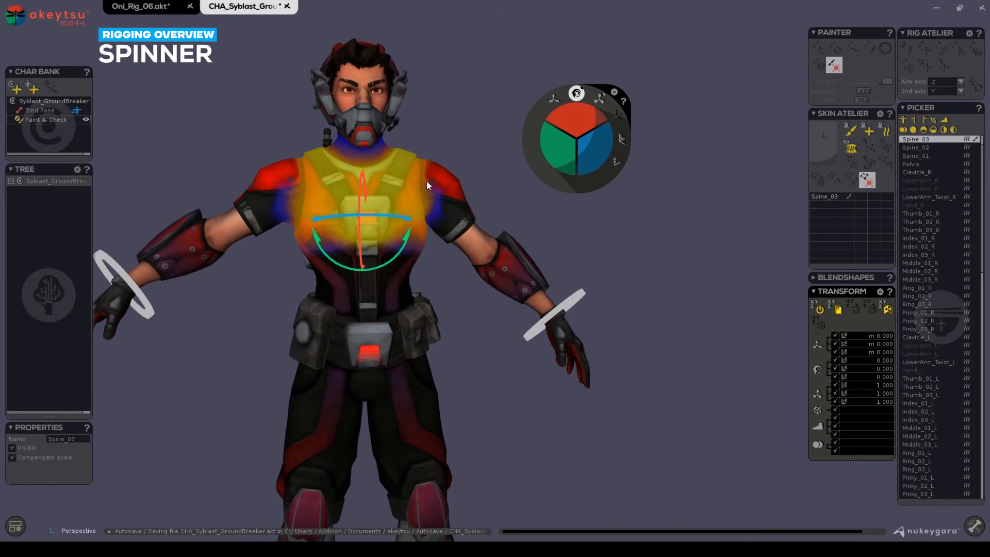
key(space)
click(379, 168)
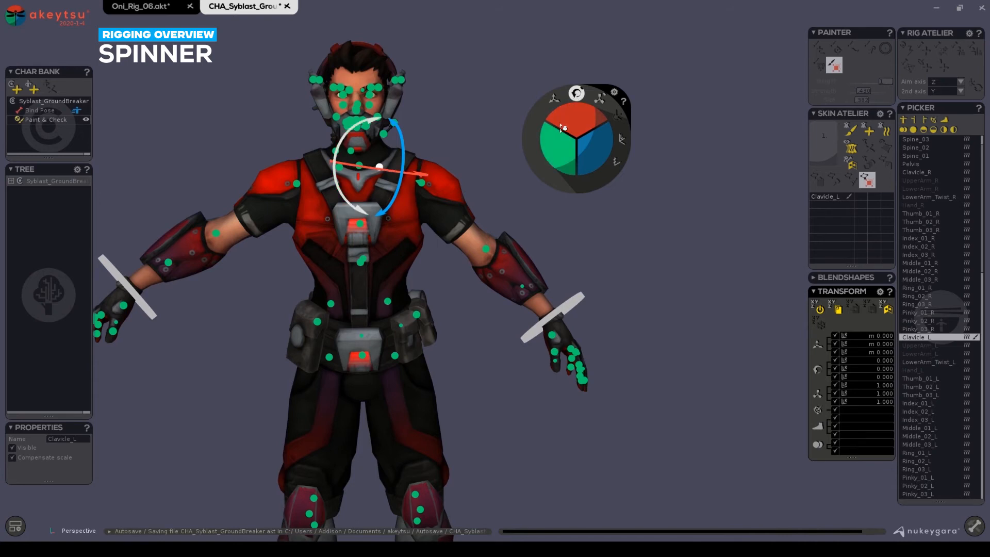
drag(560, 142, 555, 131)
click(576, 93)
drag(558, 136, 557, 150)
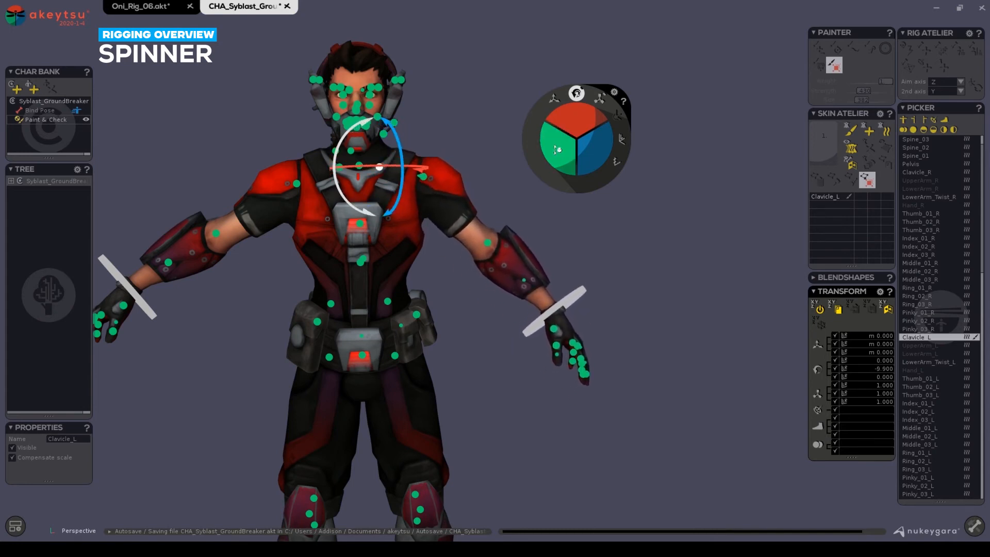
key(ctrl+z)
- Switch the Spinner to scale mode, reselect the UpperArm_L joint, and shift the Spinner slightly lower
click(600, 97)
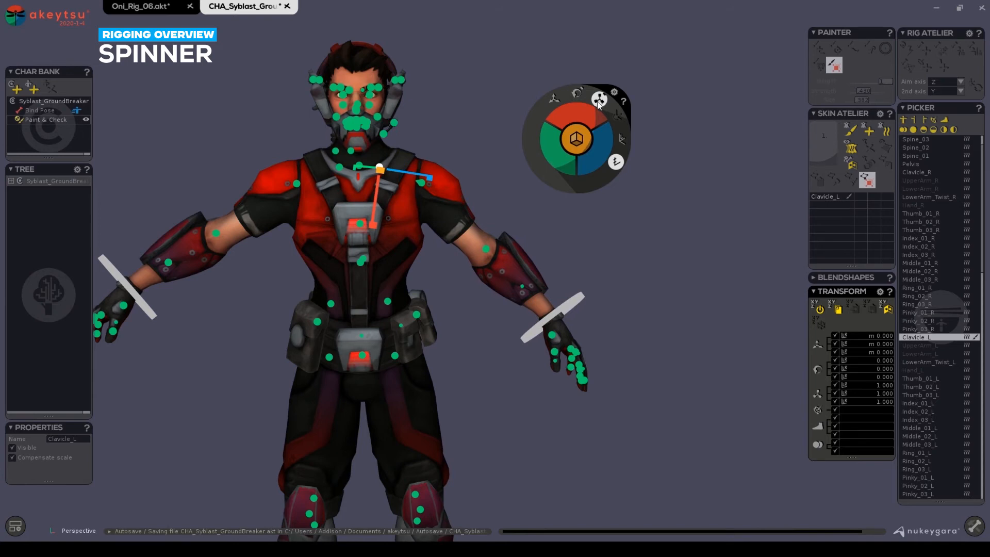
click(419, 183)
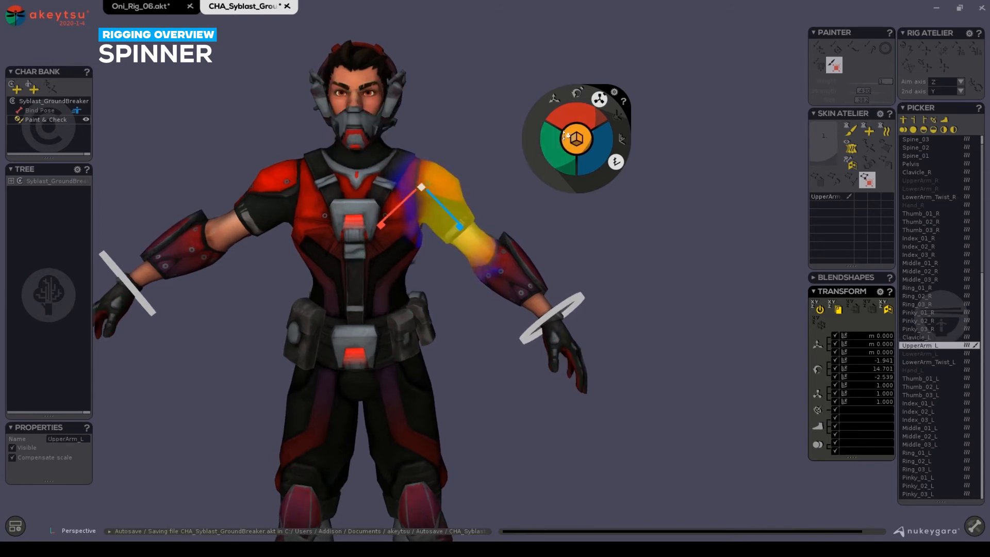
alt+drag(499, 150, 484, 152)
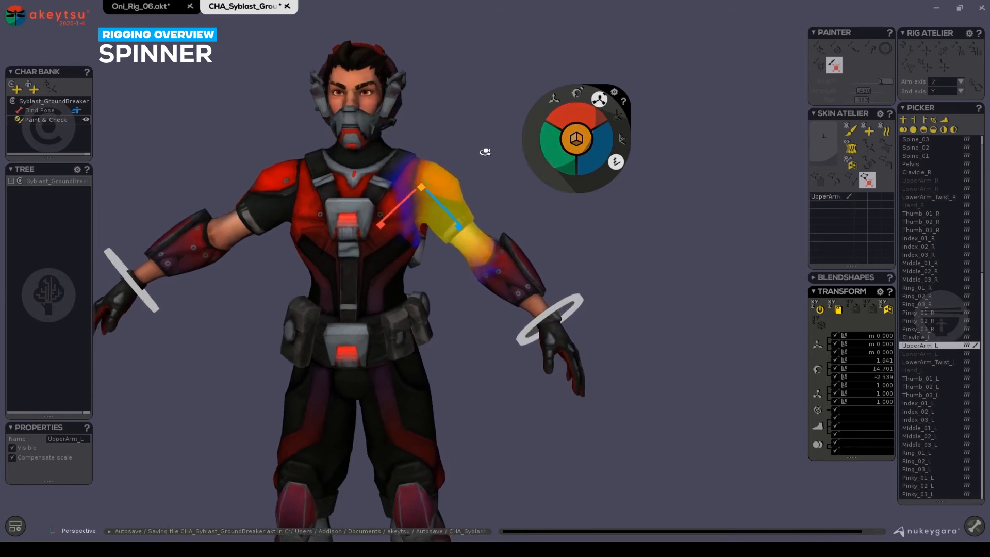
drag(462, 230, 509, 233)
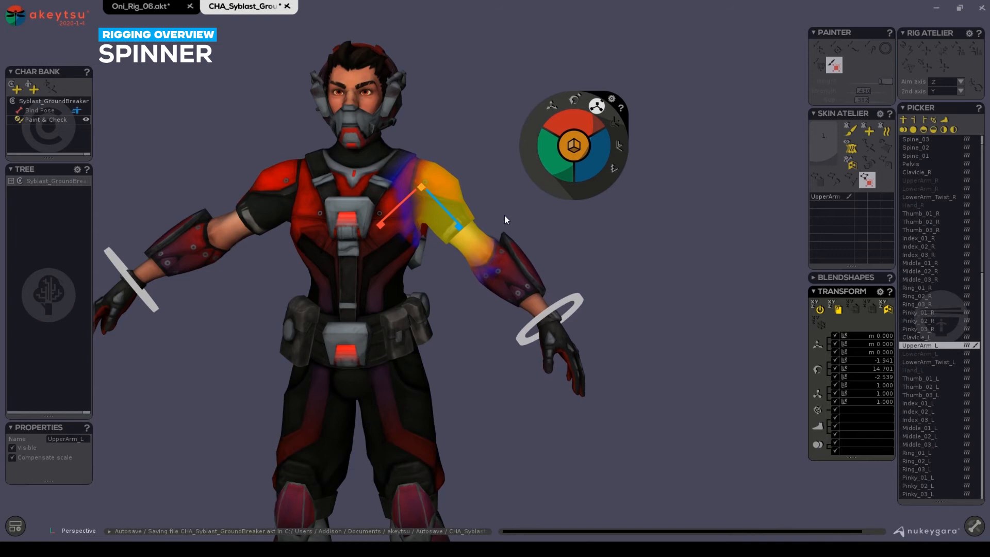
- Cycle the UpperArm_L manipulator through translation, rotation and scale modes, ending in scale mode
middle_drag(504, 215, 437, 253)
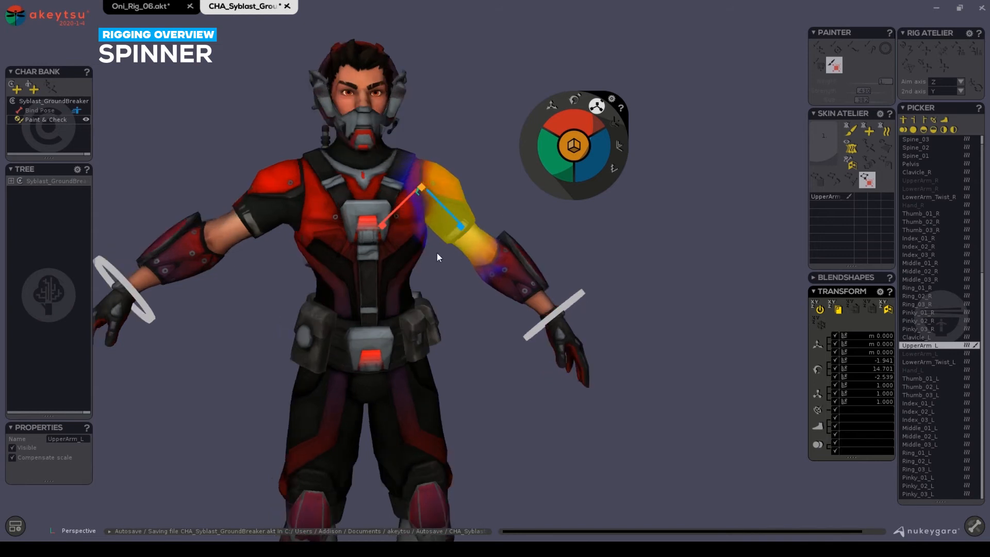
middle_drag(460, 222, 483, 168)
key(w)
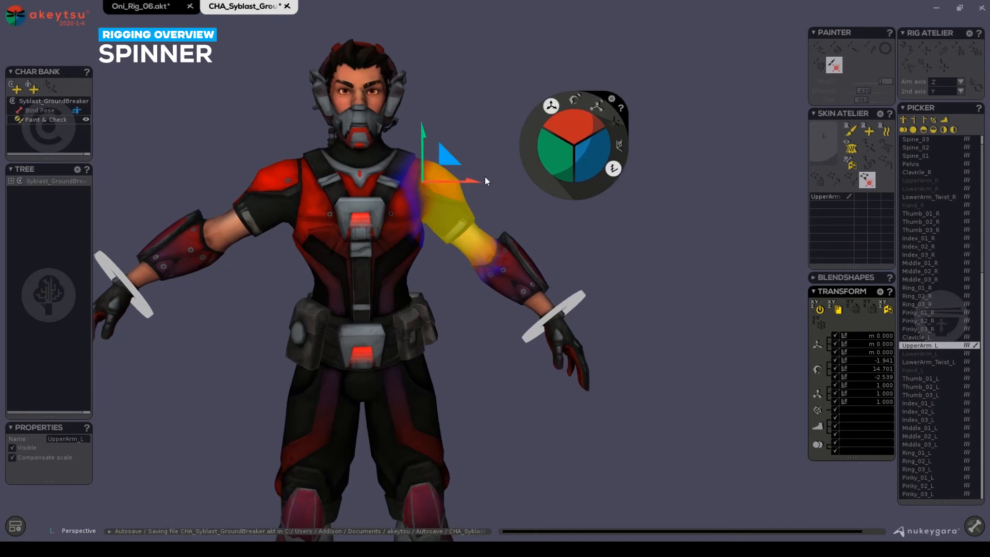
key(e)
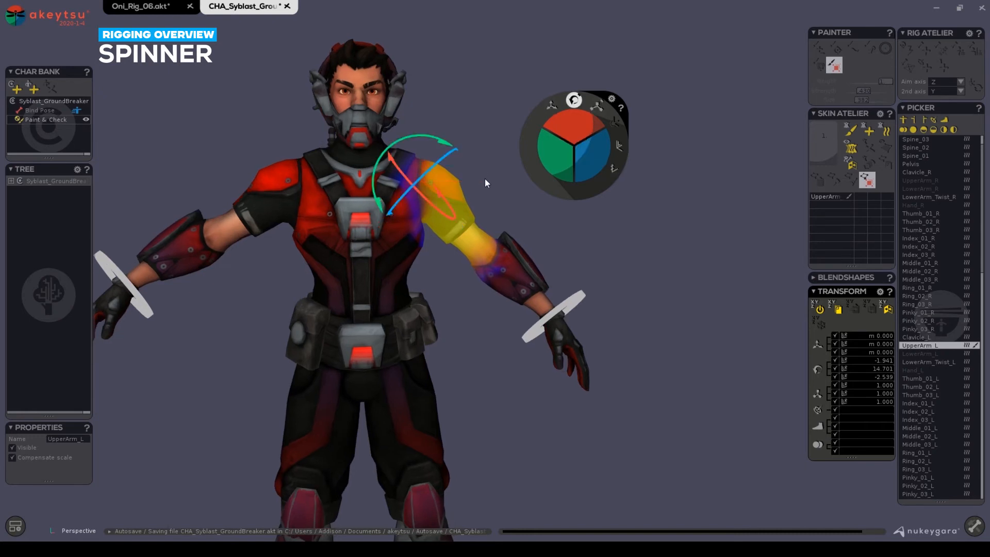
key(r)
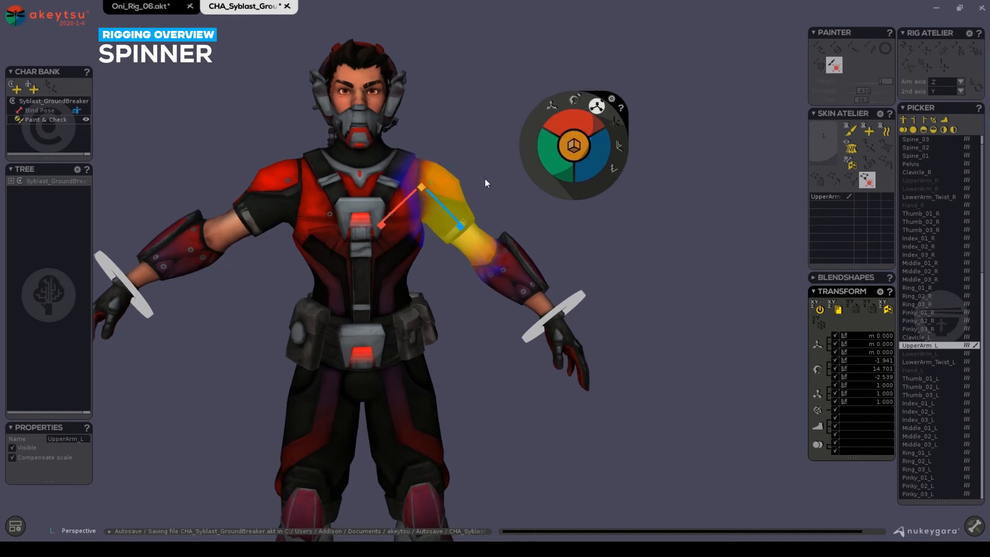
middle_drag(484, 178, 446, 183)
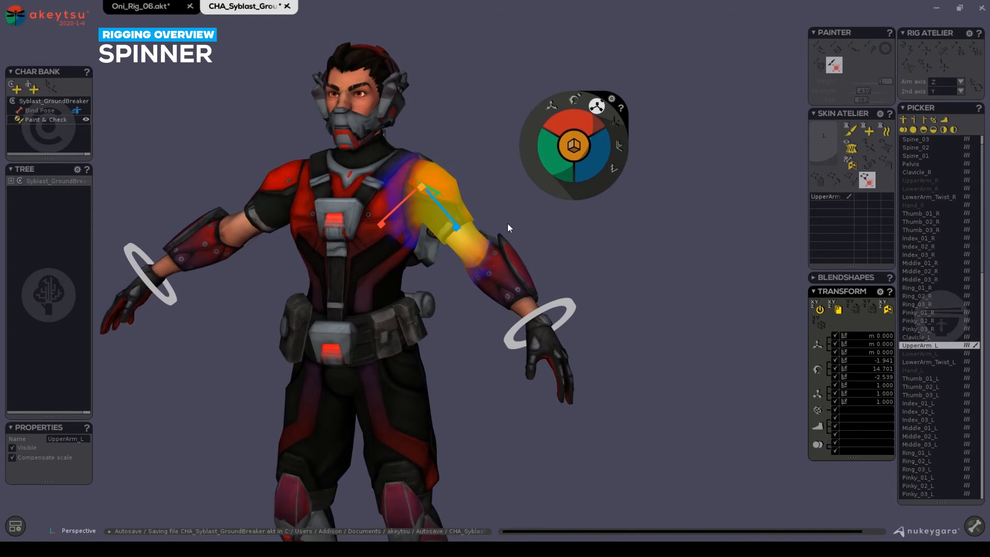
key(e)
key(w)
key(e)
key(r)
middle_drag(515, 219, 583, 220)
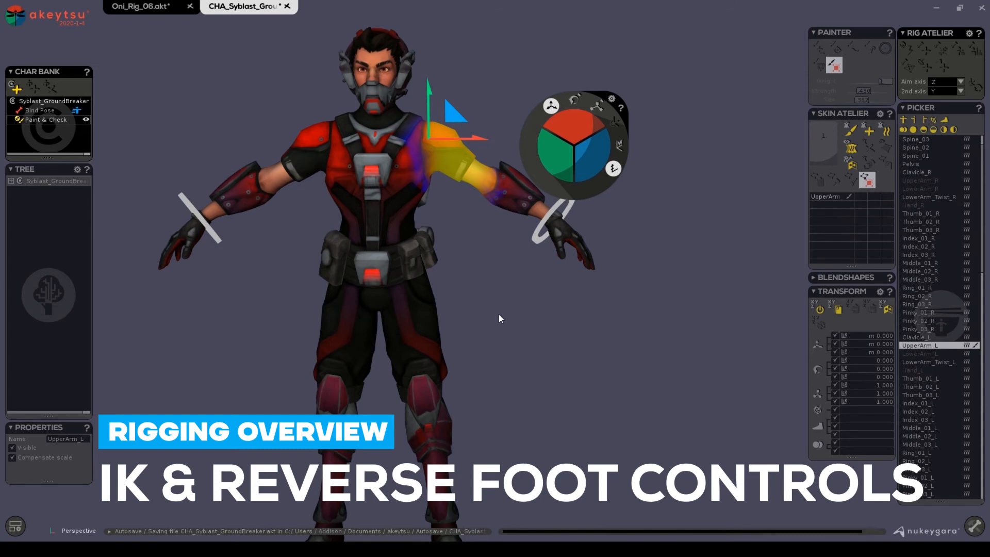
- Select the IK_Hand_R control at the character's right wrist and move it inward about 0.221 m in X and 0.020 m in Y
alt+drag(474, 316, 437, 342)
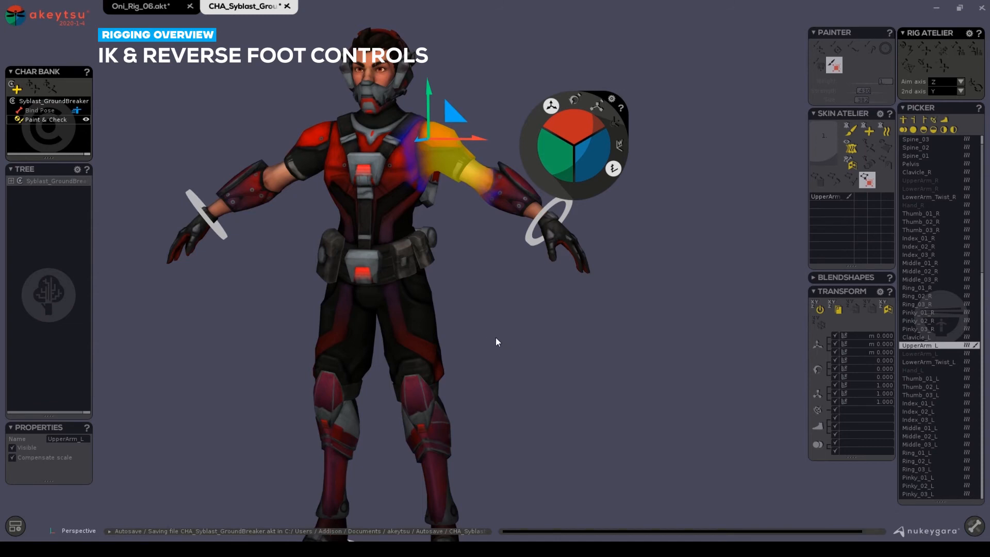
alt+drag(485, 319, 468, 309)
alt+middle_drag(482, 335, 496, 354)
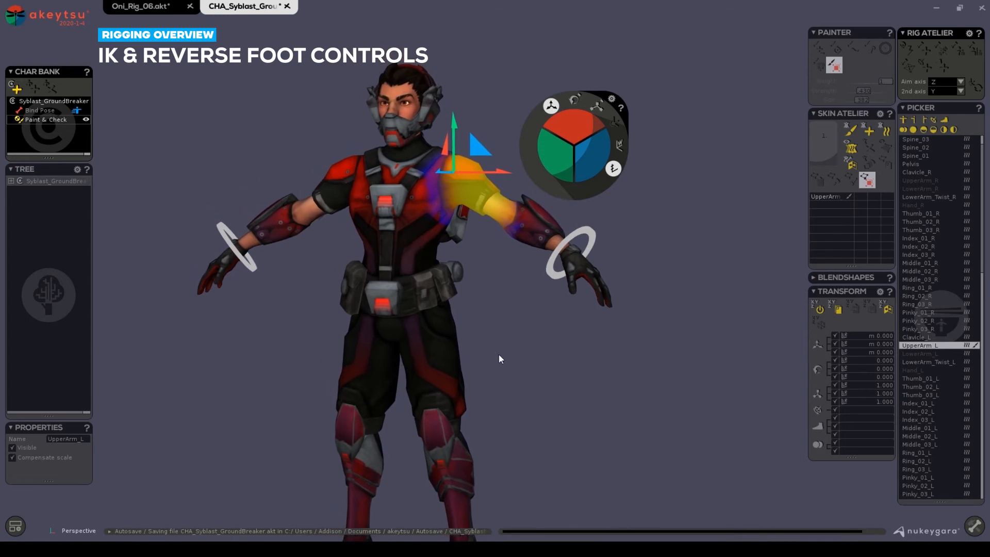
mouse_move(496, 354)
alt+mouse_down()
mouse_move(485, 353)
mouse_move(524, 361)
mouse_move(511, 359)
alt+mouse_up()
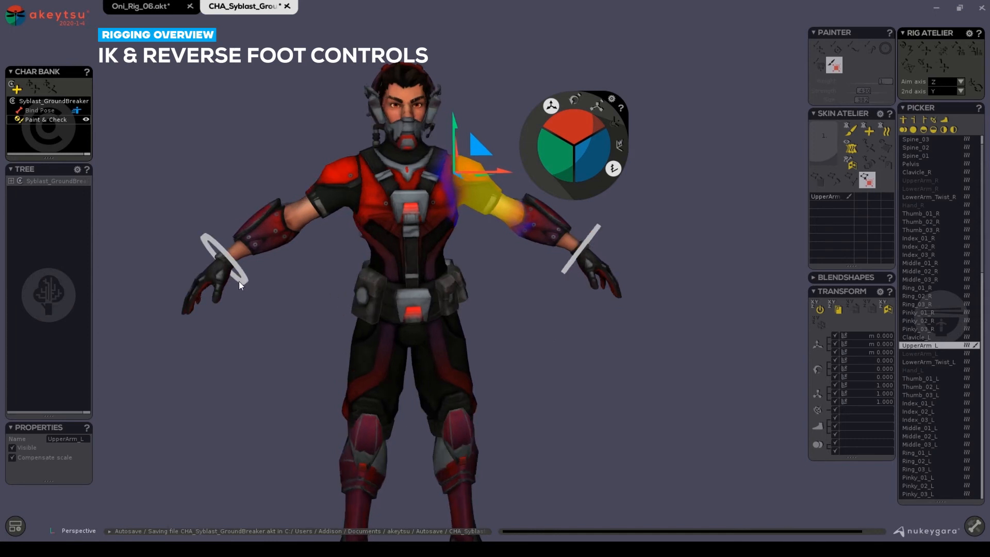
click(240, 280)
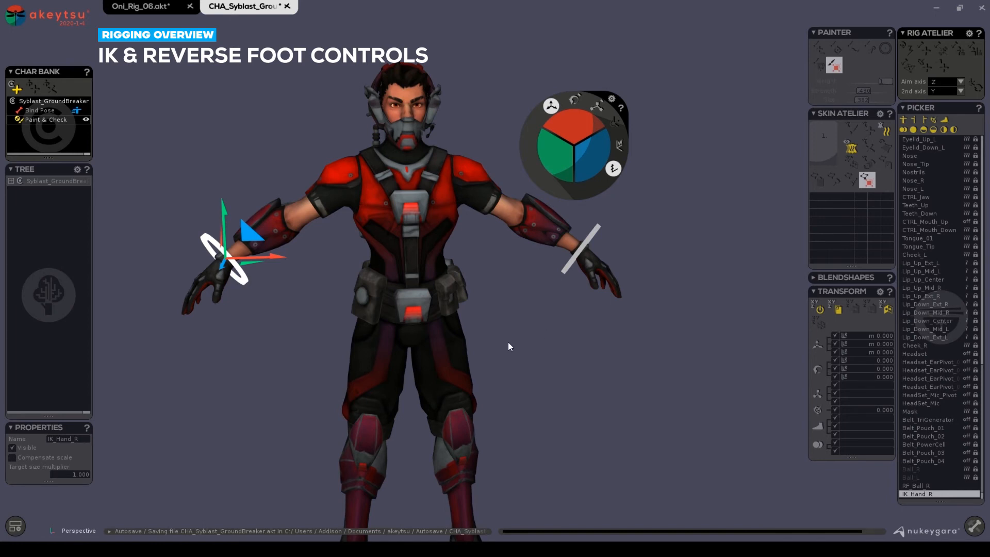
alt+drag(434, 351, 456, 364)
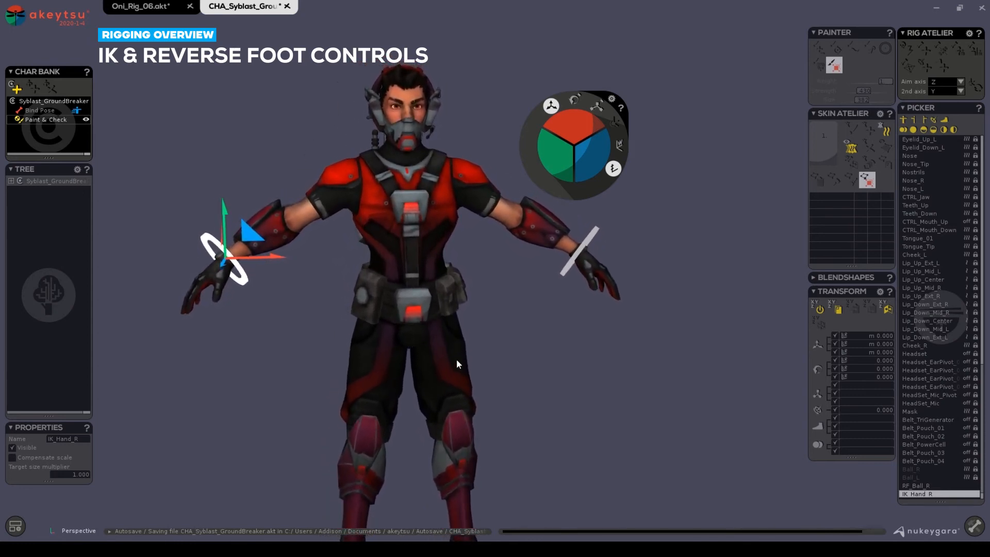
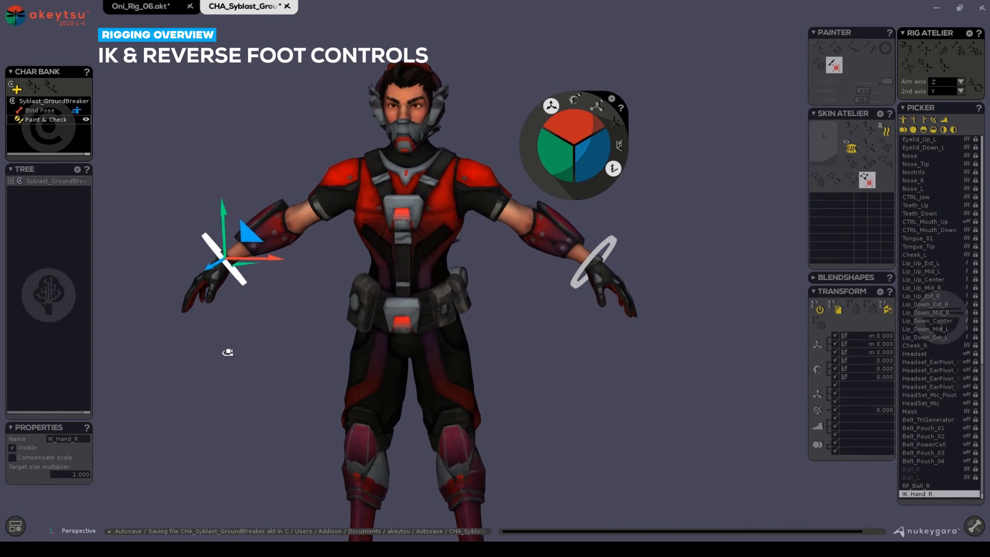
drag(247, 231, 316, 235)
alt+drag(268, 377, 369, 370)
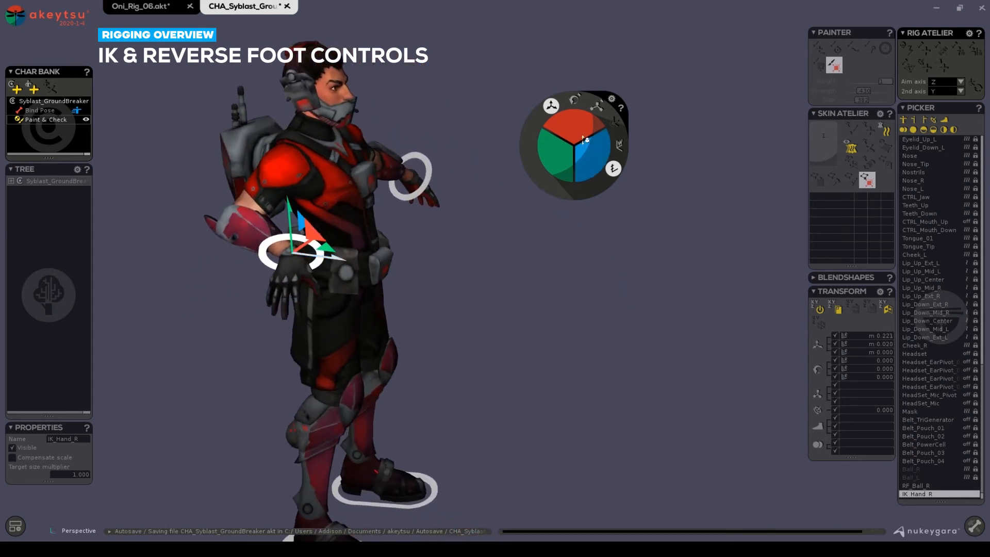
- Rotate IK_Hand_R to about 31.5, 0.8 and 37.4 degrees with the Spinner, and swivel the right arm to about -25.2
click(574, 100)
drag(595, 164, 571, 124)
drag(540, 177, 539, 172)
alt+drag(415, 248, 454, 244)
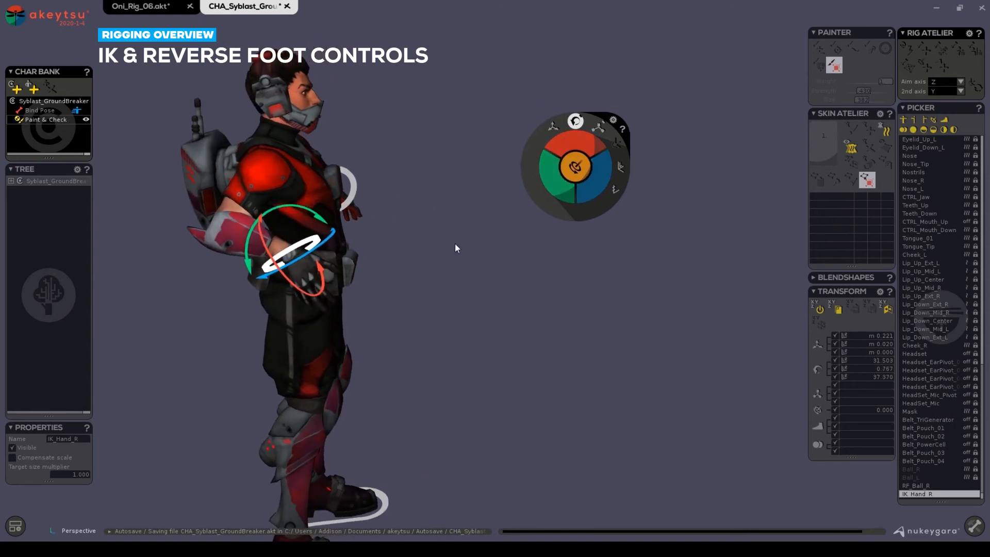
drag(575, 161, 575, 180)
alt+drag(542, 213, 331, 195)
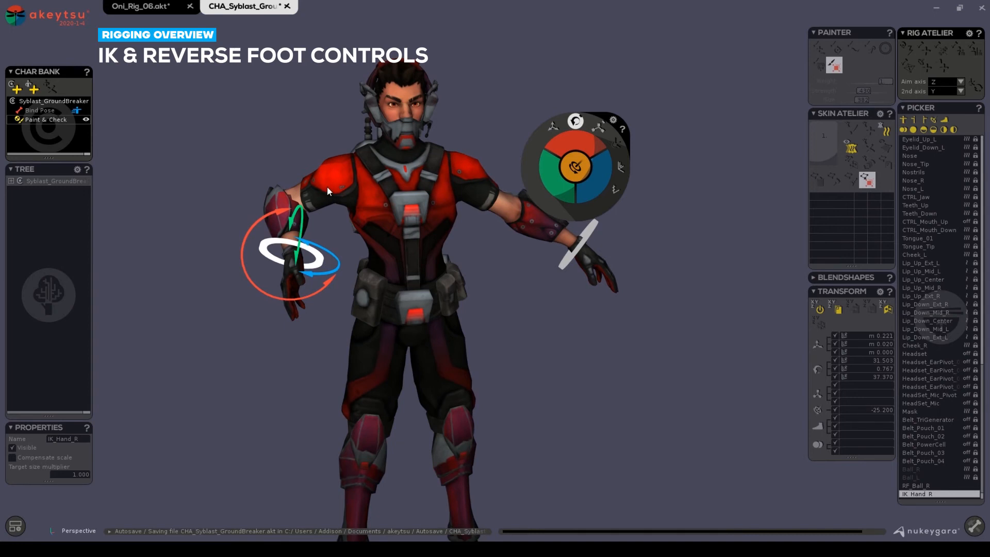
- Pose the right arm by rotating UpperArm_R around its green axis and turning the forearm with the Spinner
click(319, 183)
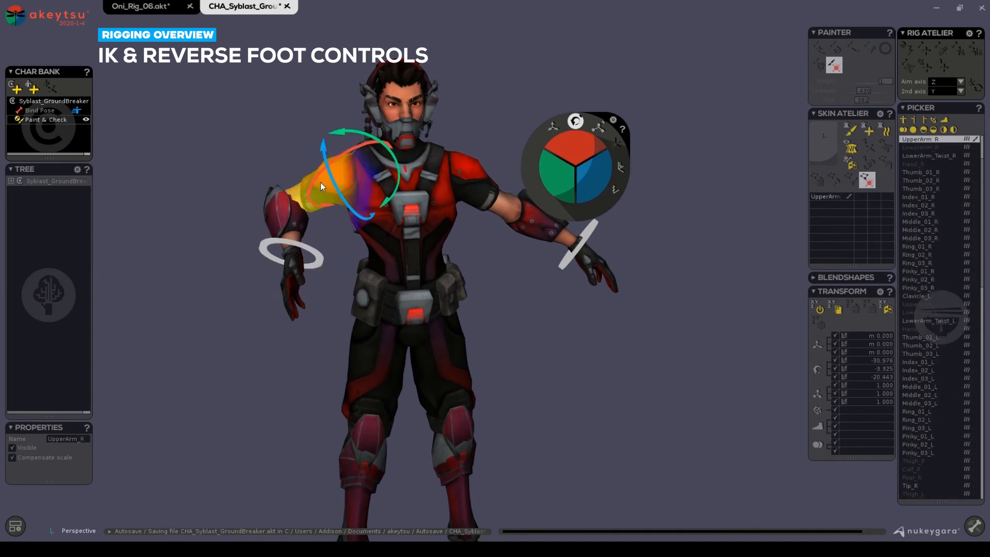
drag(550, 164, 236, 177)
click(267, 184)
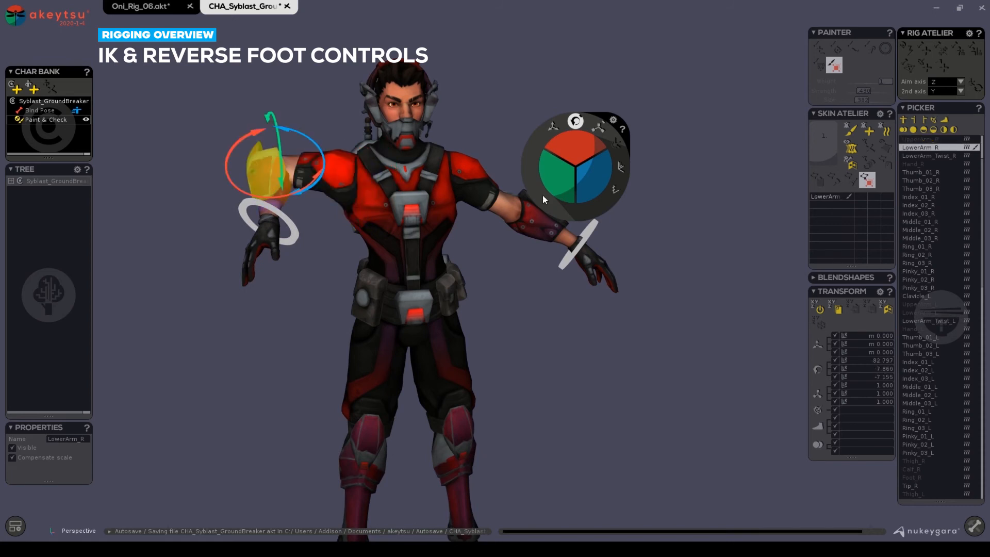
click(279, 202)
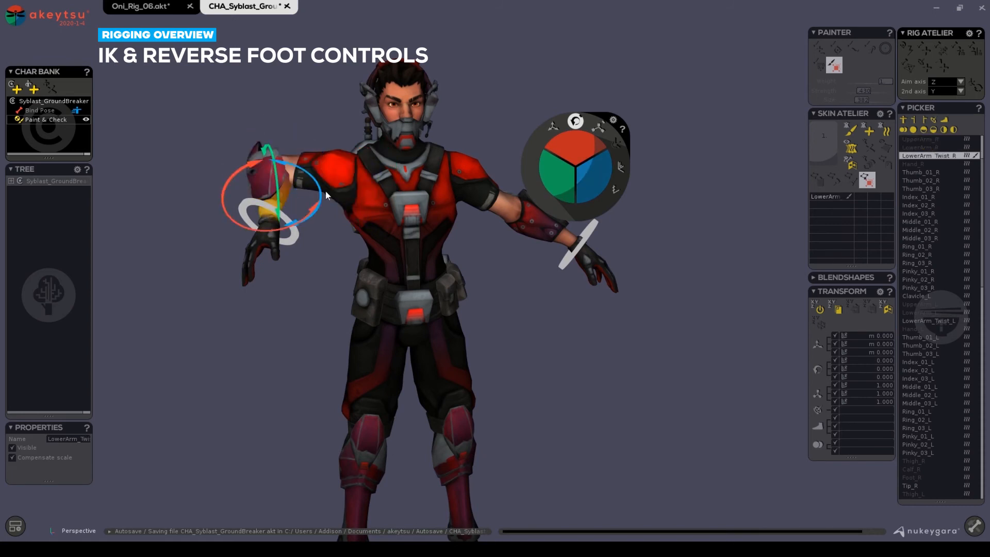
drag(585, 172, 572, 127)
click(328, 171)
- Move the IK_Hand_R control slightly in translation mode, and return the character to its initial pose
click(325, 227)
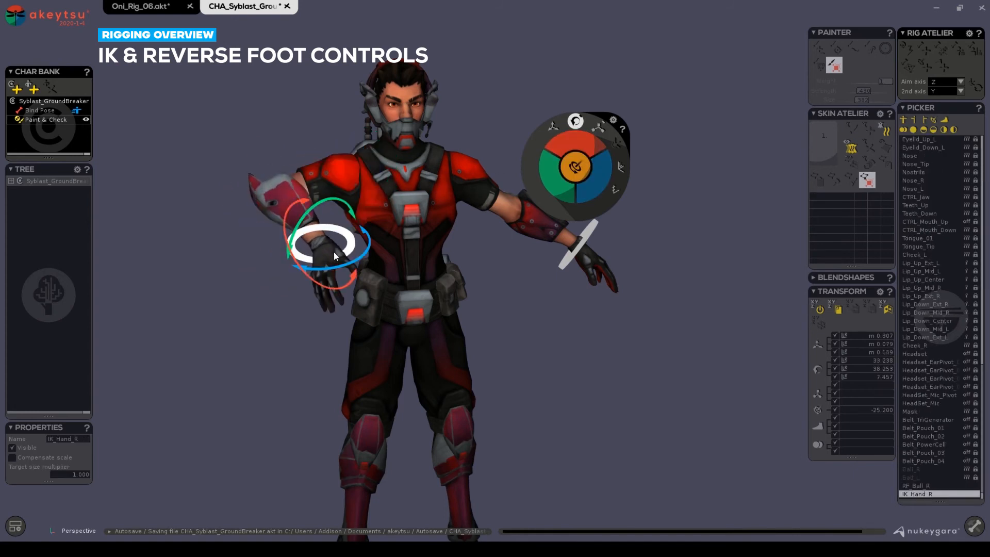
click(550, 132)
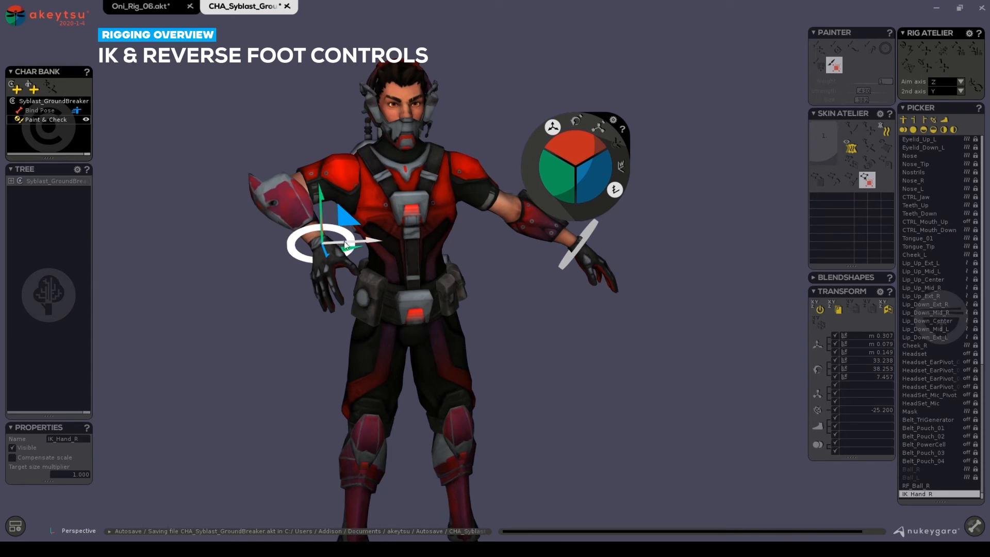
mouse_move(347, 251)
mouse_down()
mouse_move(361, 255)
mouse_move(344, 232)
mouse_move(338, 248)
mouse_up()
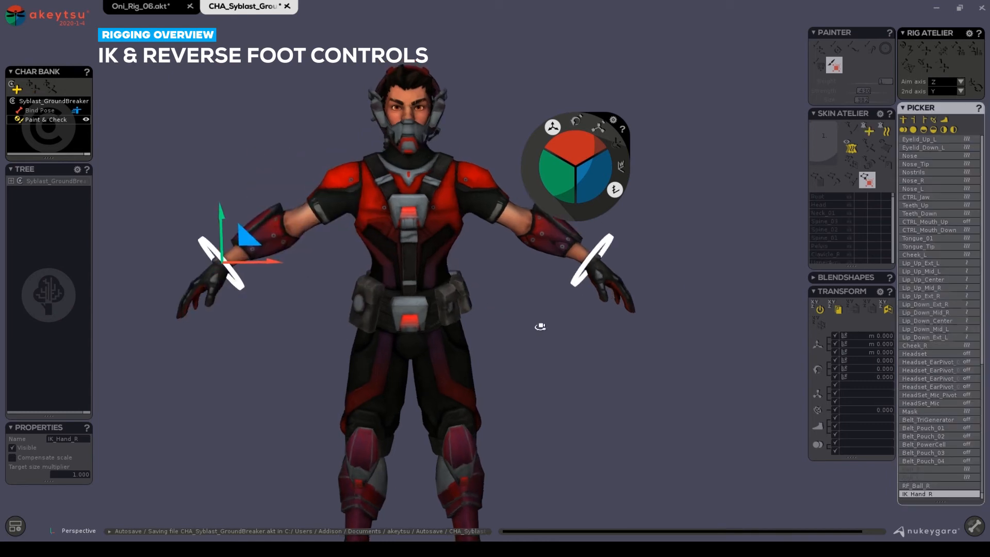
- Select the RF_Ball_R control at the right foot and move it about 0.22 m up and 0.13 m forward
middle_drag(567, 372, 469, 199)
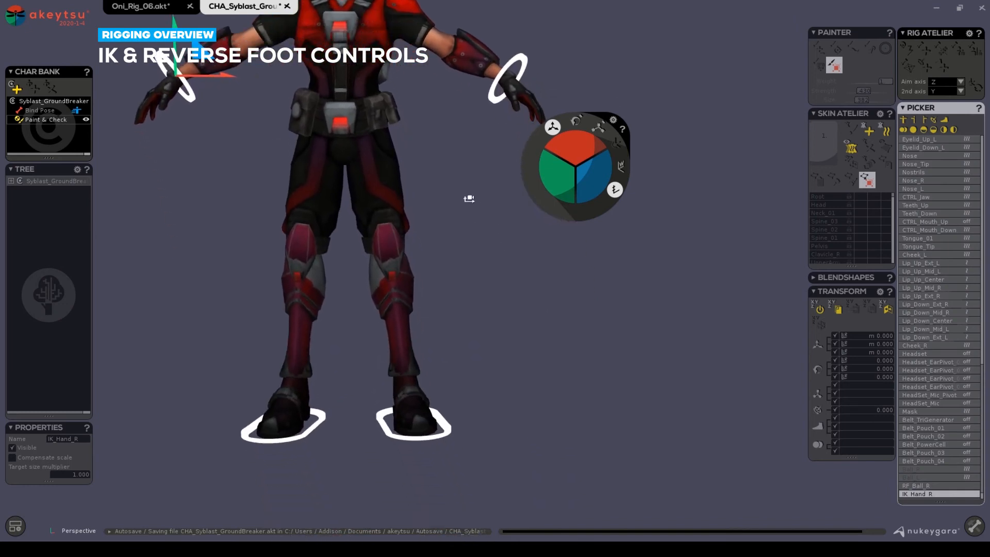
middle_drag(523, 346, 529, 369)
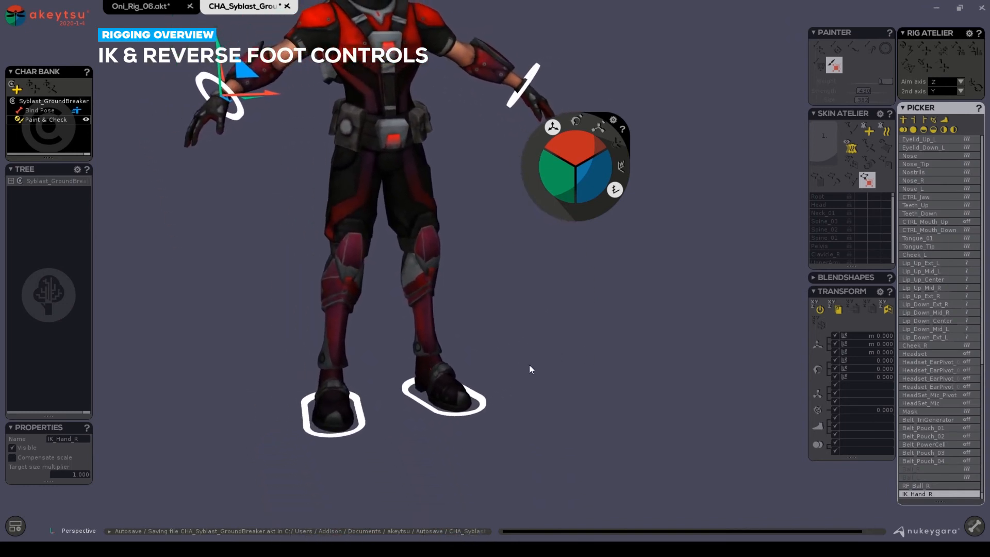
click(359, 423)
middle_drag(359, 424, 507, 435)
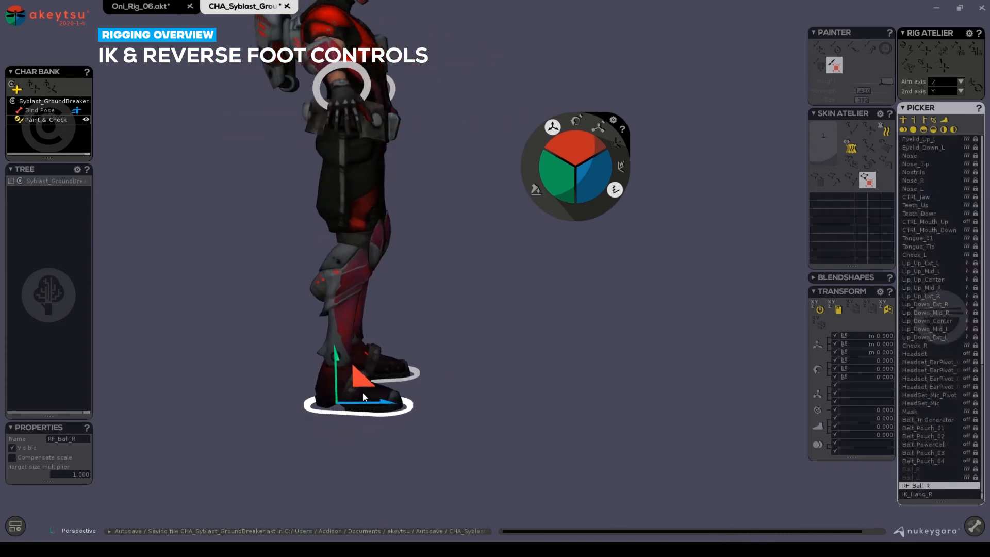
drag(360, 382, 392, 325)
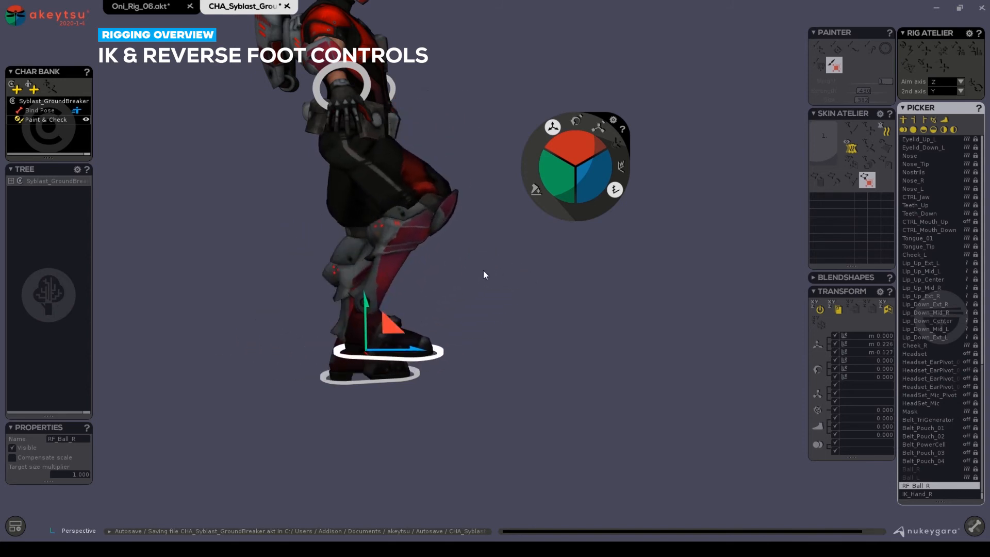
- Try rotating the RF_Ball_R control around its red axis, and undo both the rotation and the foot move
click(579, 121)
mouse_move(581, 143)
mouse_down()
mouse_move(581, 154)
mouse_move(581, 109)
mouse_move(581, 155)
mouse_up()
key(ctrl+z)
key(ctrl+z)
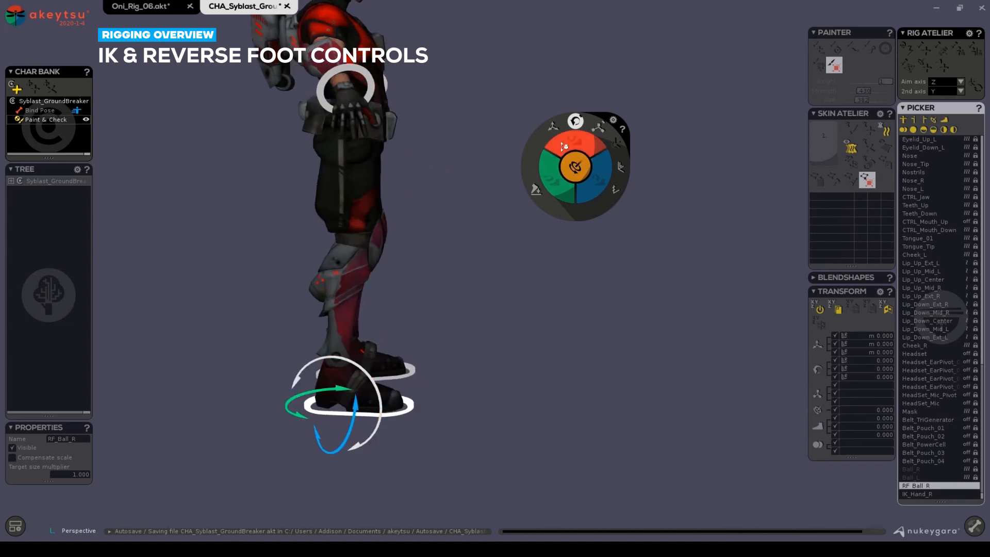
- Try rotating RF_Ball_R around its red axis and about 20.7 degrees around its green axis, and undo the rotations
mouse_move(575, 139)
mouse_down()
mouse_move(574, 114)
mouse_move(571, 163)
mouse_move(572, 142)
mouse_up()
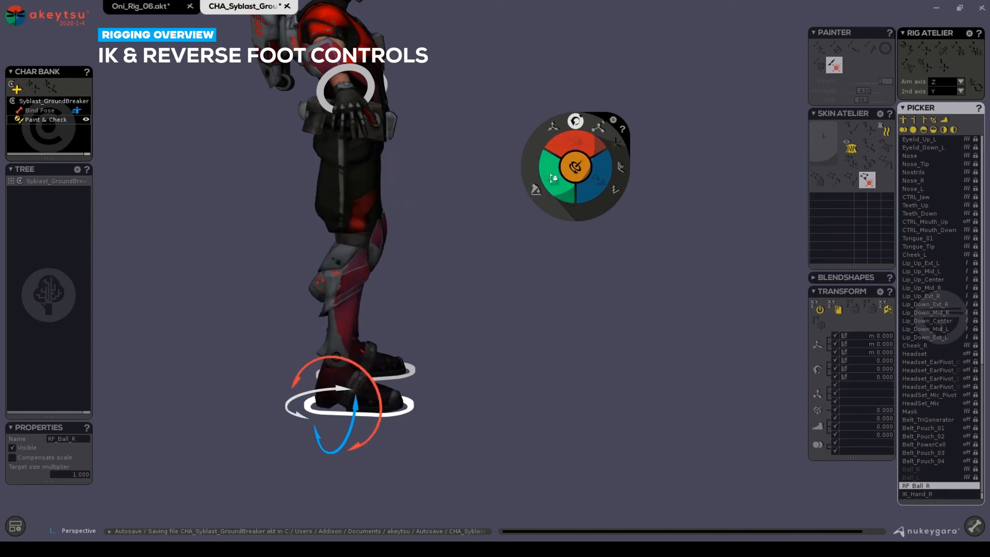
key(f)
drag(552, 176, 595, 173)
alt+drag(685, 281, 541, 273)
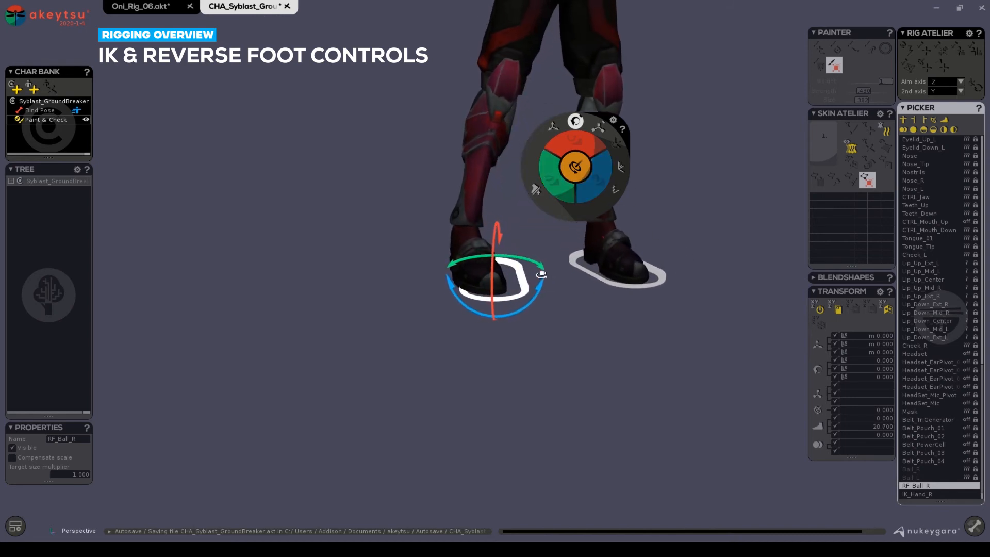
alt+middle_drag(541, 274, 426, 389)
key(ctrl+z)
alt+drag(429, 387, 475, 385)
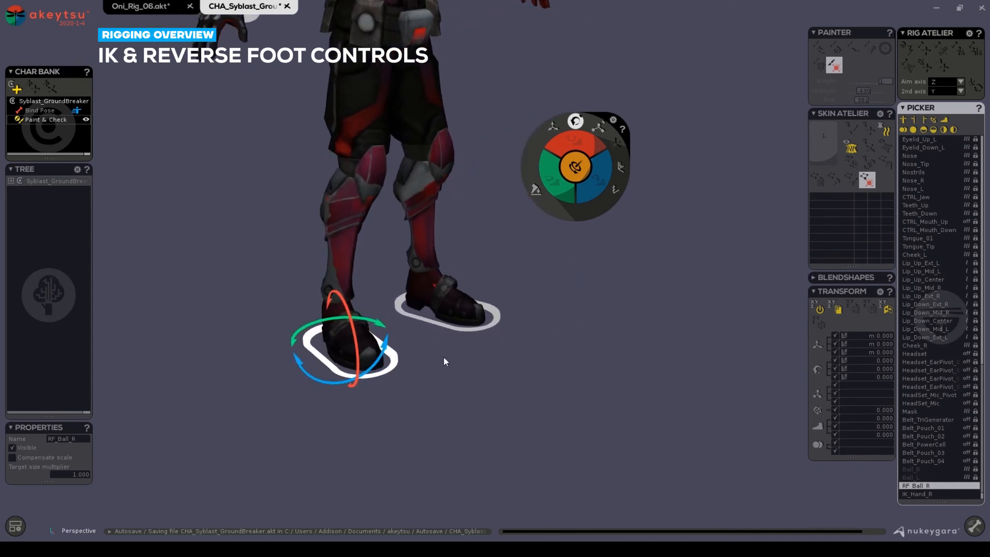
- Try another green-axis rotation of the right foot, and delete the RF_Ball_R control in the Bind Pose
drag(549, 183, 515, 190)
click(343, 113)
click(249, 179)
key(ctrl+z)
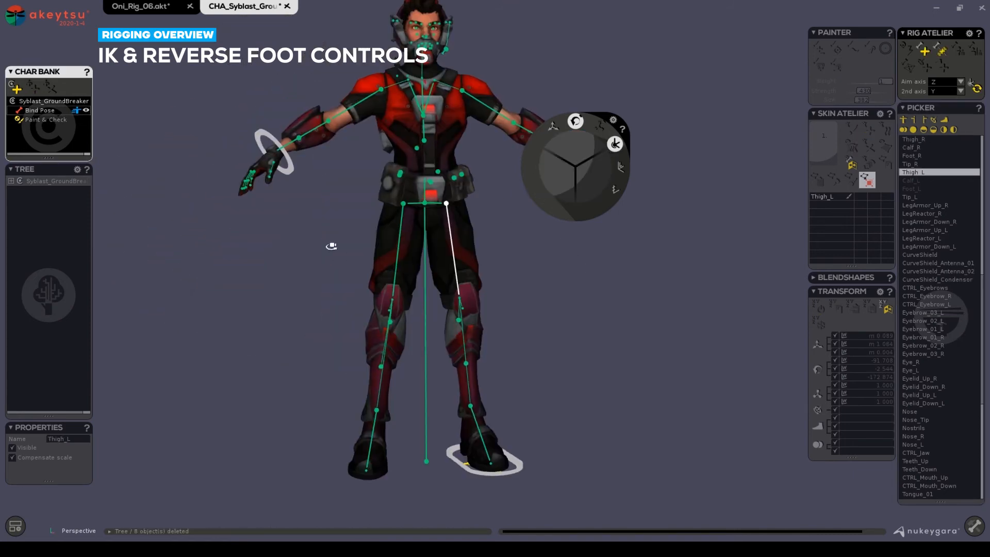
- Select the Thigh_R and Ball_R joints and create a reverse foot control for the right leg
alt+drag(332, 247, 371, 246)
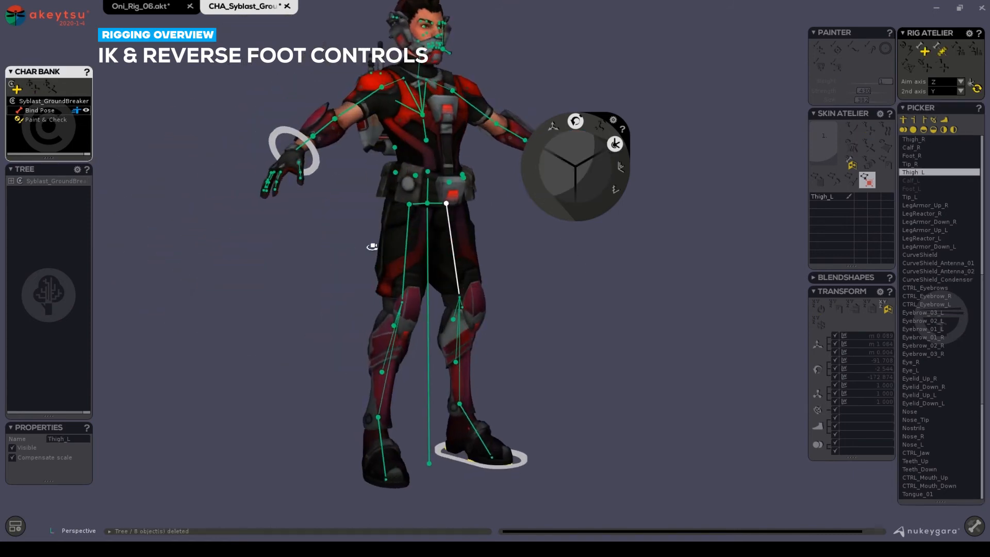
click(410, 206)
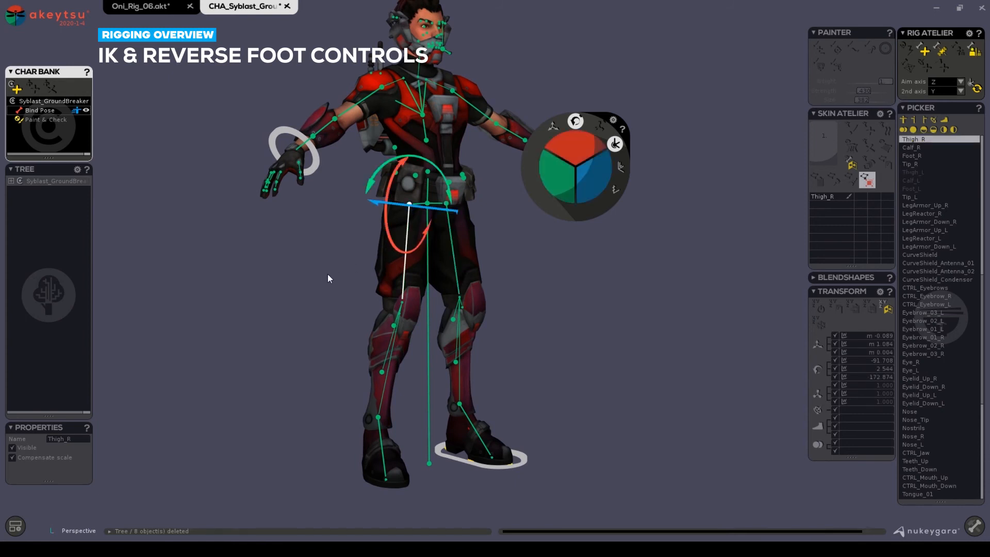
alt+drag(328, 278, 405, 342)
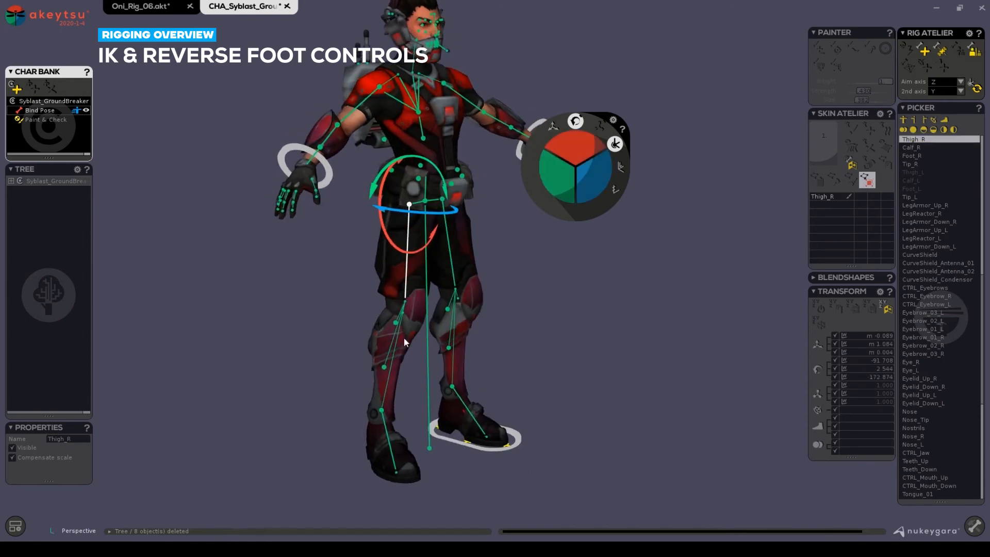
click(395, 472)
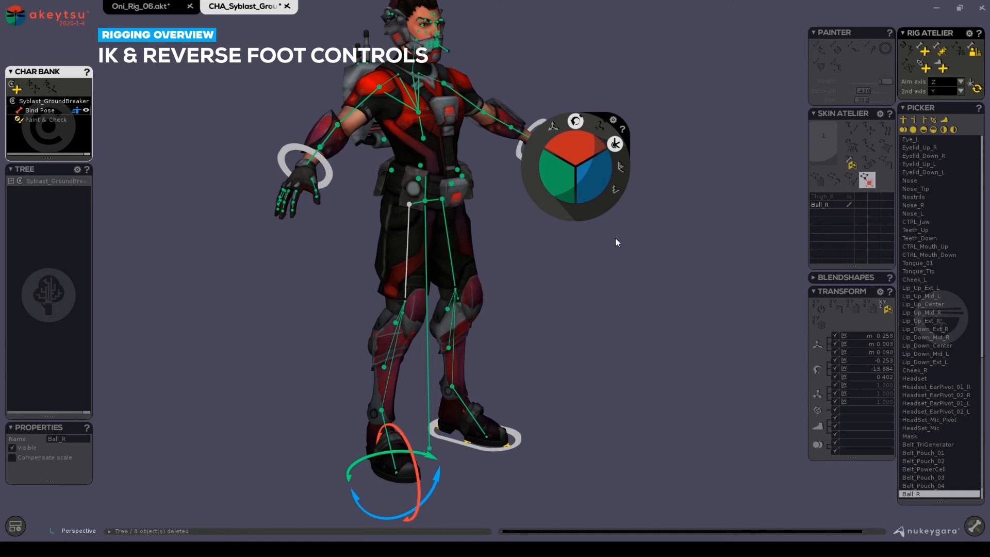
alt+drag(531, 286, 685, 268)
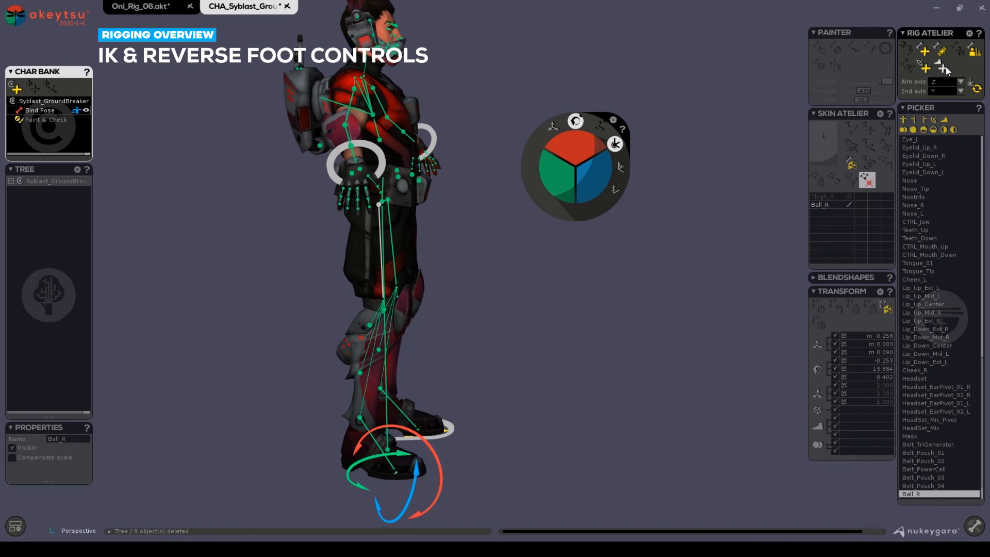
click(945, 67)
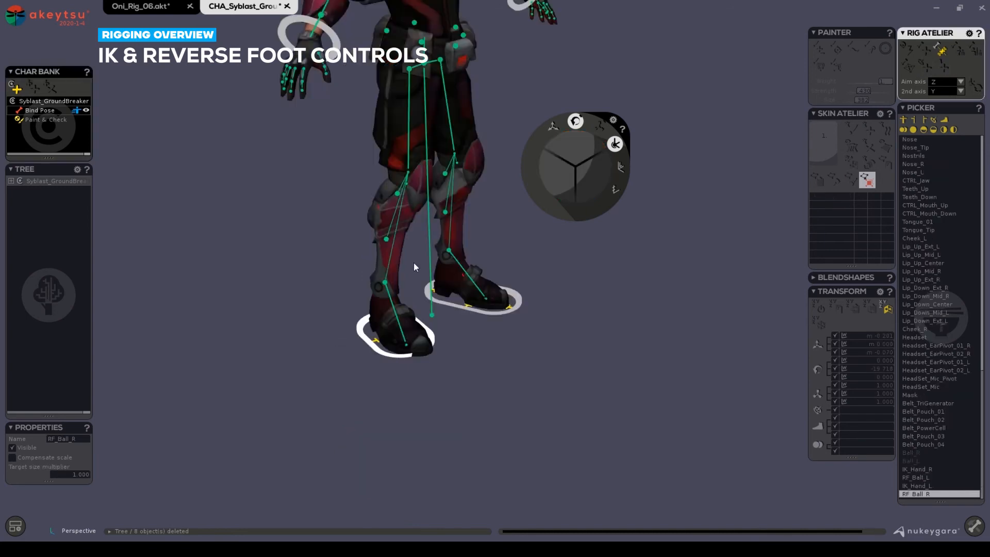
- View the new right foot control from below and select its outer side pivot, followed by its toe pivot
alt+right_drag(413, 267, 451, 258)
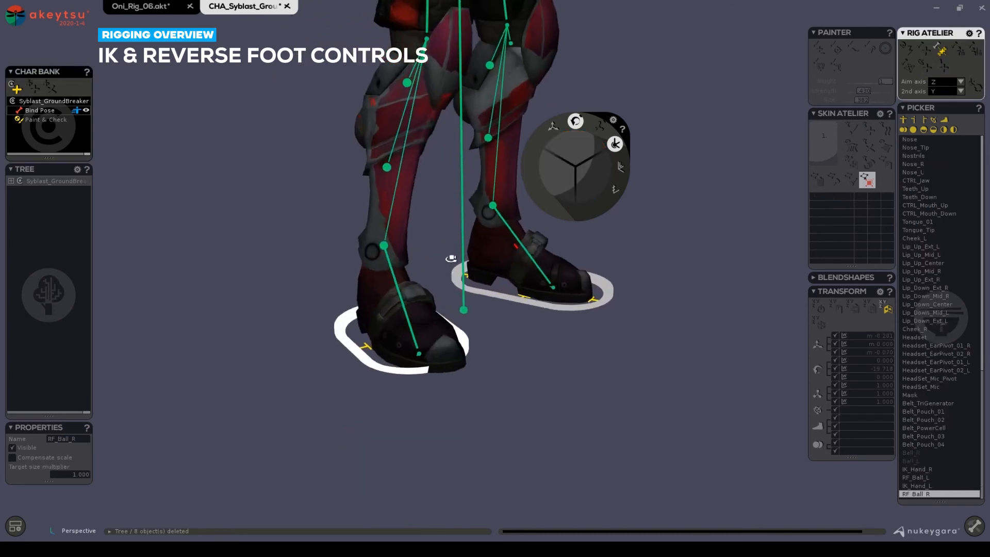
alt+drag(451, 258, 439, 144)
alt+drag(416, 261, 475, 341)
click(425, 259)
click(361, 270)
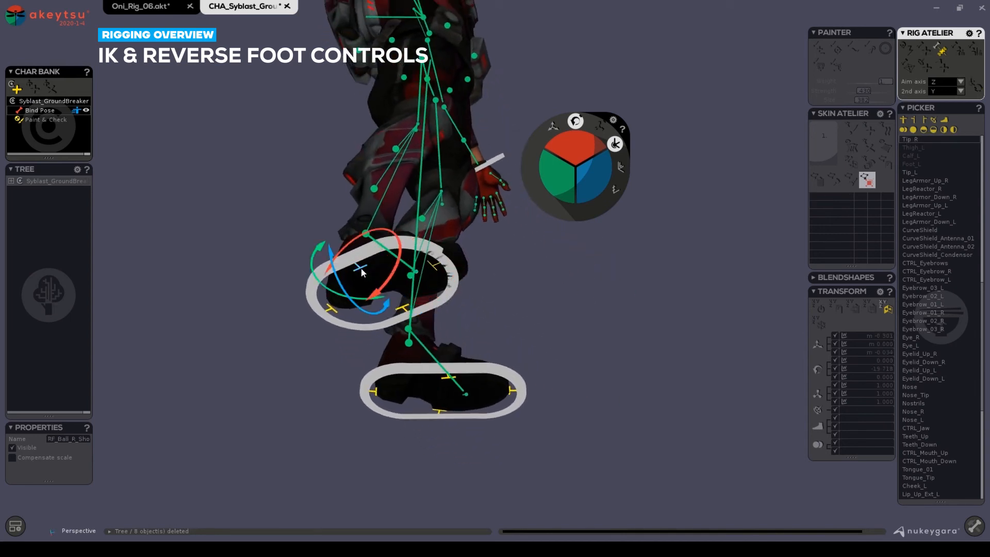
click(434, 264)
click(432, 266)
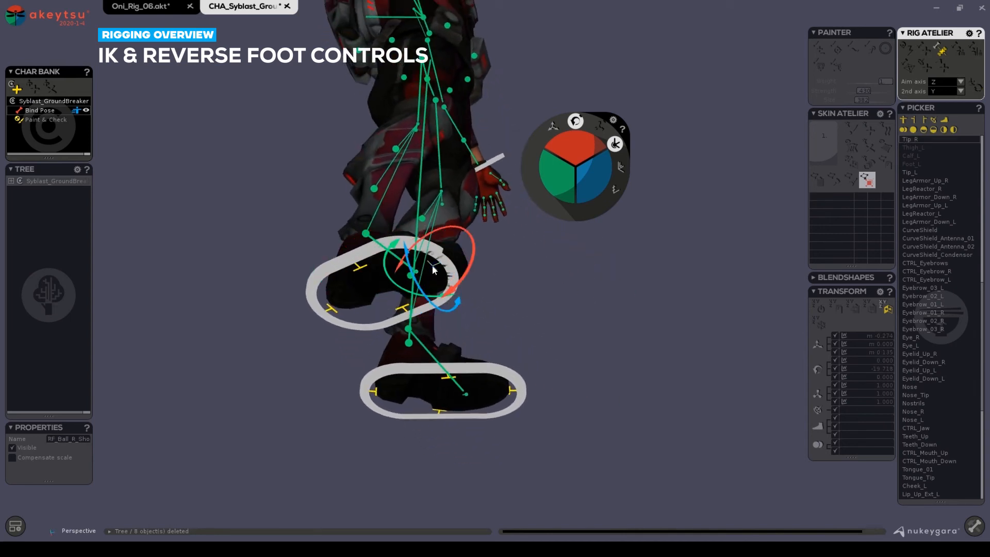
- Move the toe pivot of RF_Ball_R forward to about X -0.298 m and Z 0.201 m, and select the inner side pivot
alt+drag(481, 296, 521, 315)
click(553, 127)
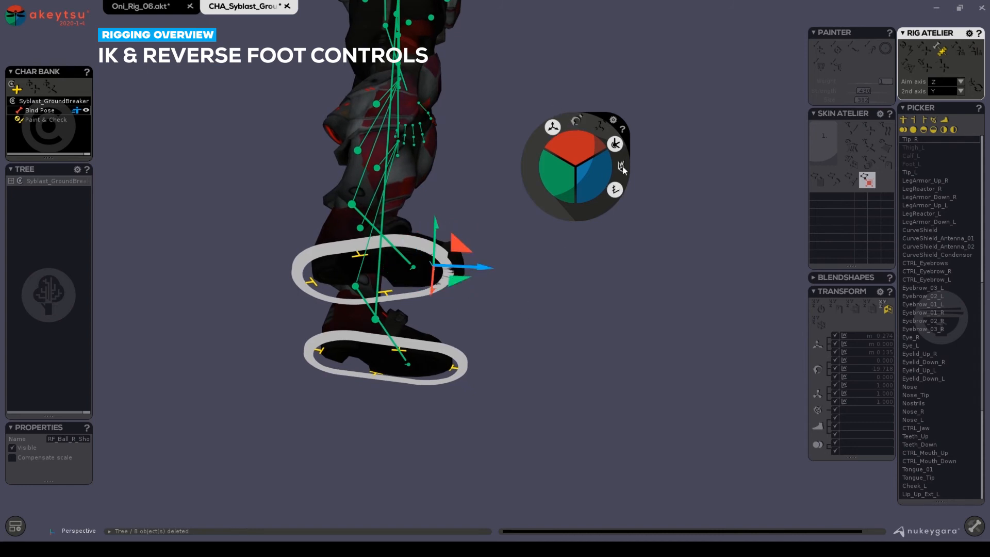
click(621, 166)
drag(494, 256, 455, 428)
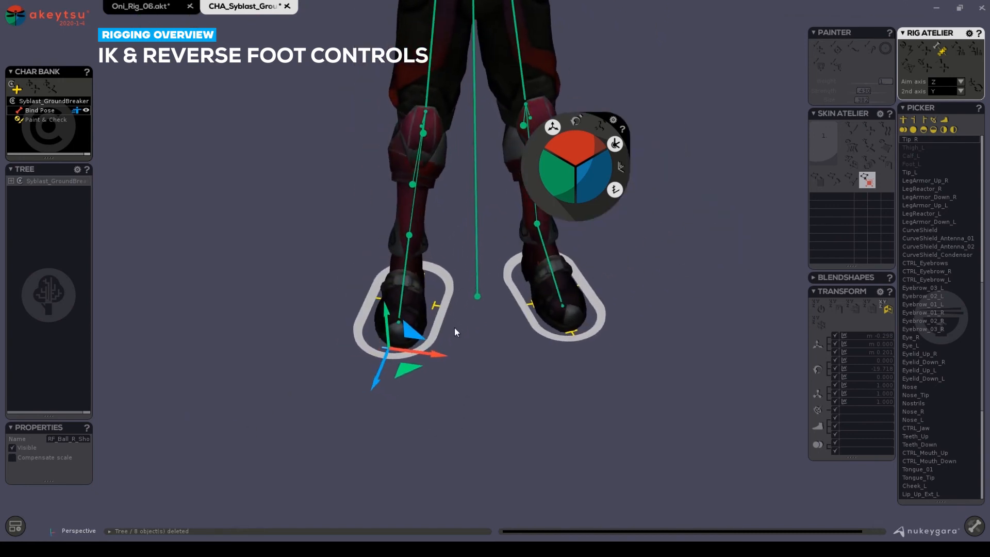
click(438, 314)
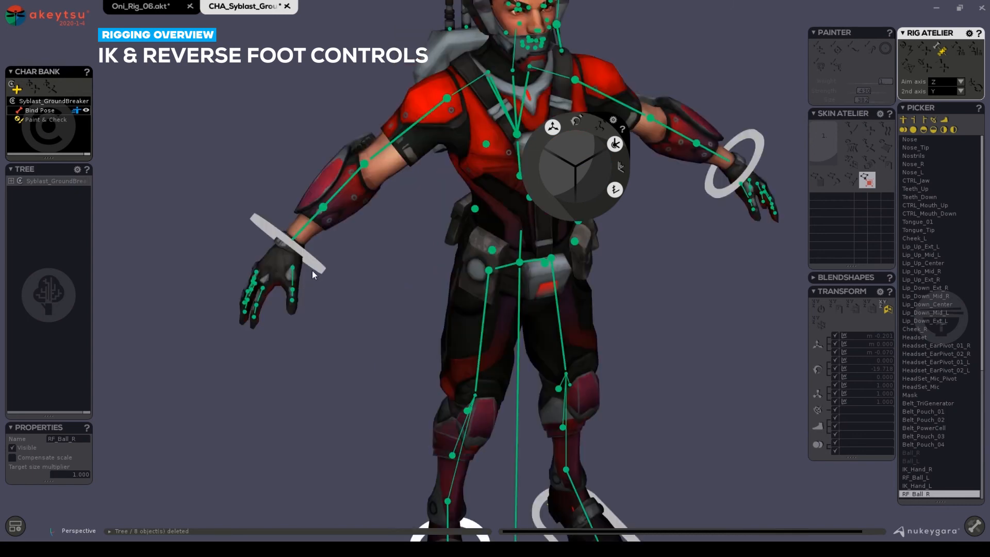
- Delete the IK_Hand_R control and recreate the right arm's IK from the UpperArm_R and Hand_R joints
click(319, 267)
key(Delete)
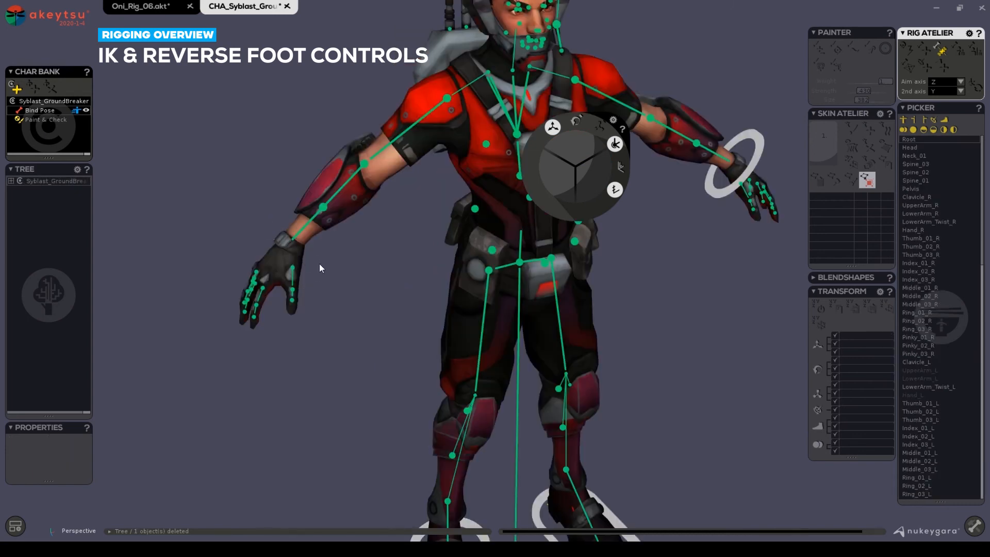
click(446, 98)
click(292, 248)
alt+drag(418, 184, 415, 169)
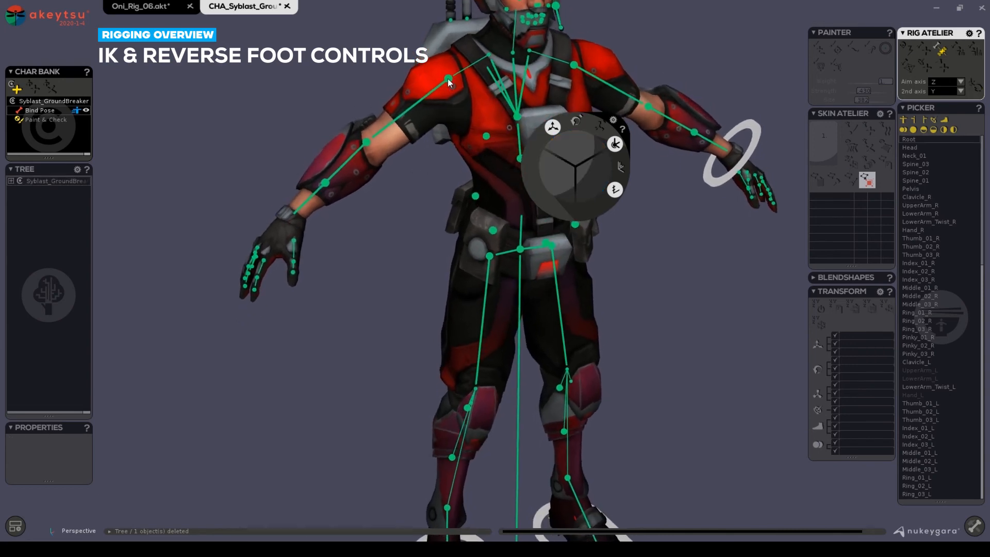
click(448, 78)
click(278, 227)
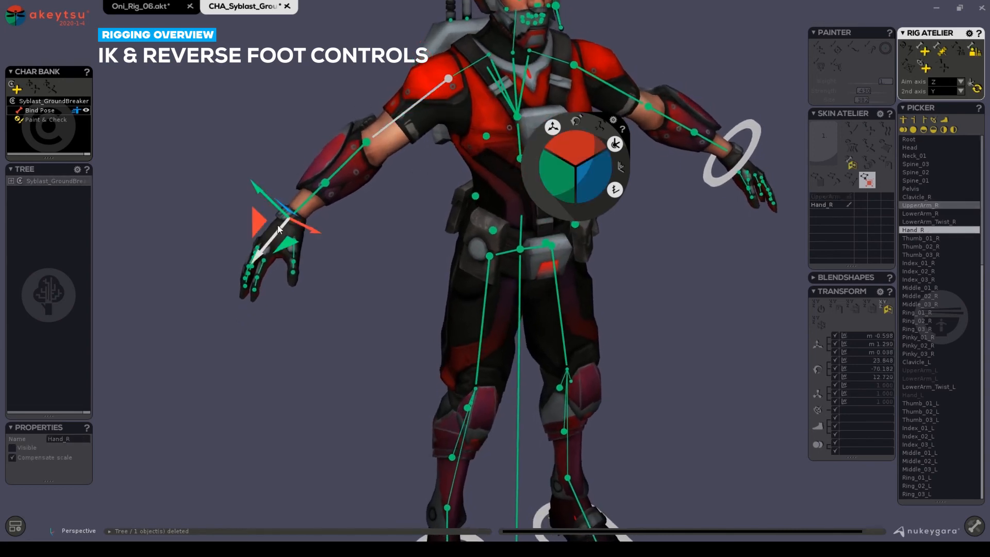
click(925, 66)
middle_drag(453, 246, 365, 193)
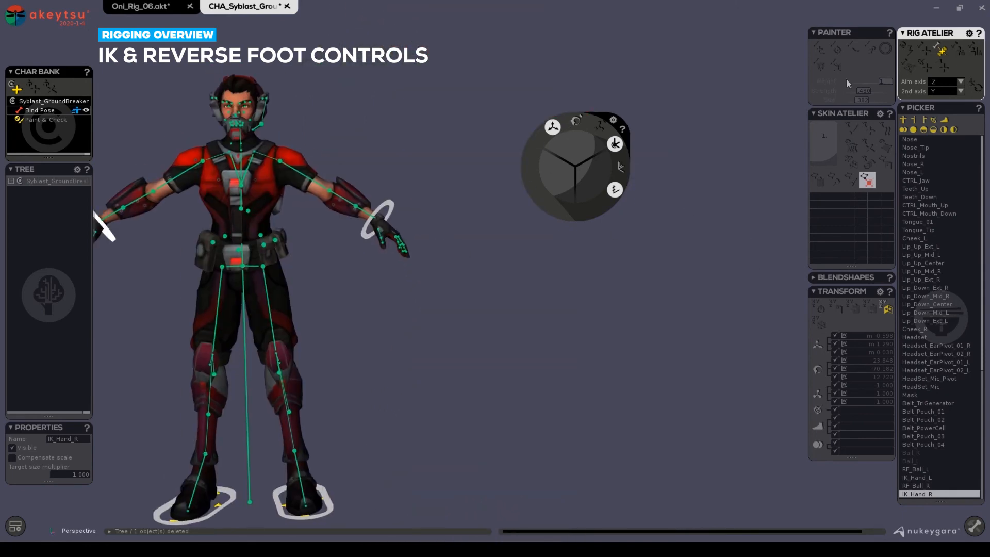
- Select the Pelvis and add a chain of five child joints rising beside the character to about 2.1 m high
click(242, 267)
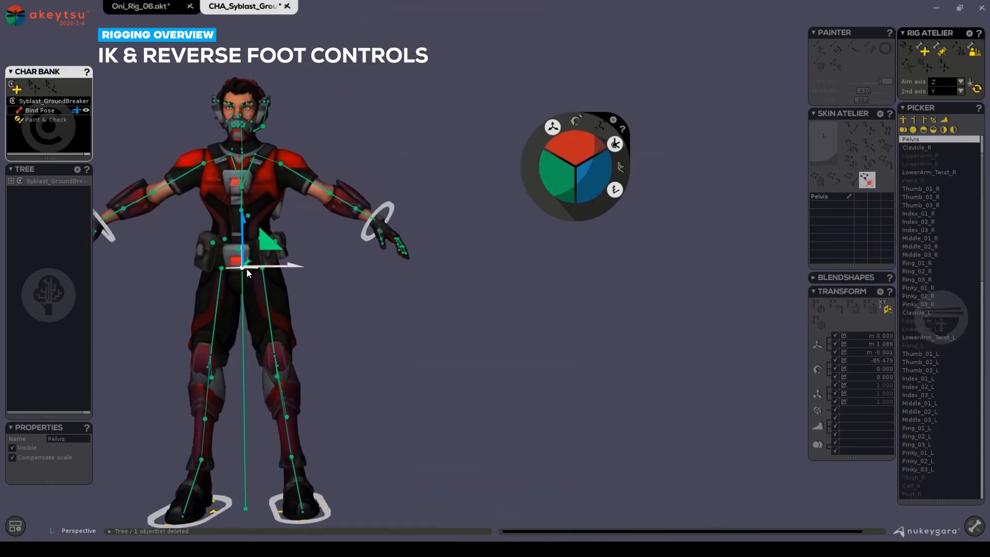
click(925, 52)
drag(466, 341, 466, 41)
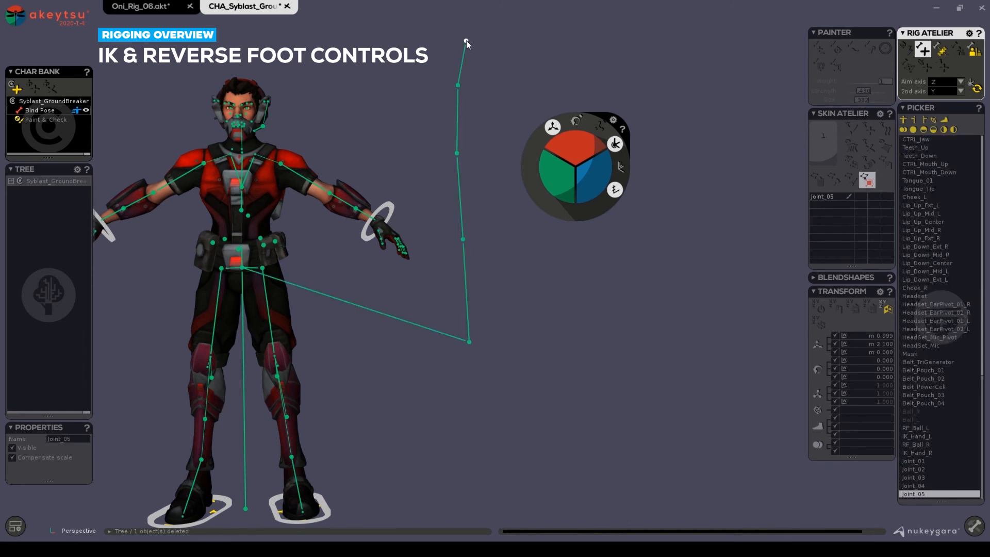
- Finish the new joint chain and create a single IK control spanning it from Joint_01 to Joint_05
key(Escape)
click(468, 342)
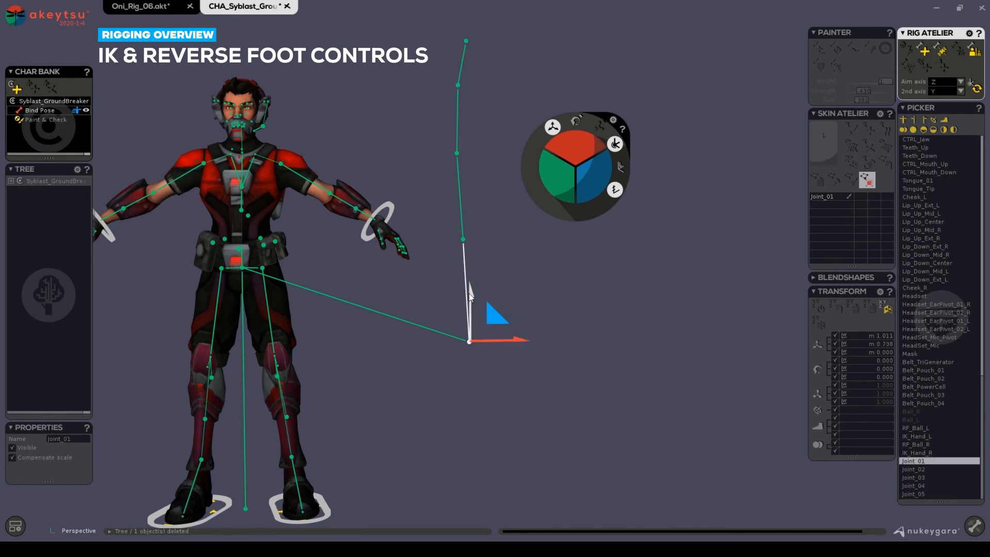
click(466, 40)
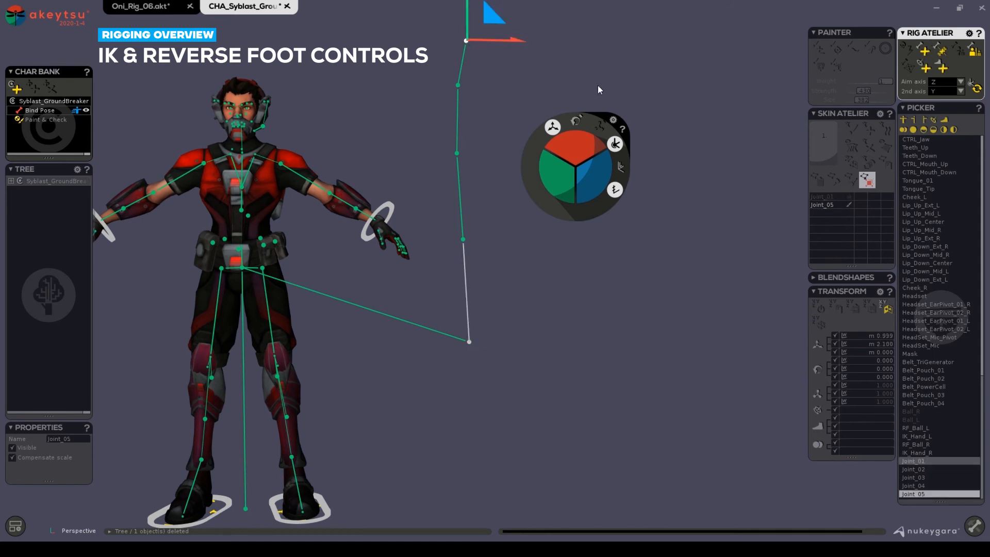
click(924, 66)
alt+middle_drag(494, 160, 469, 223)
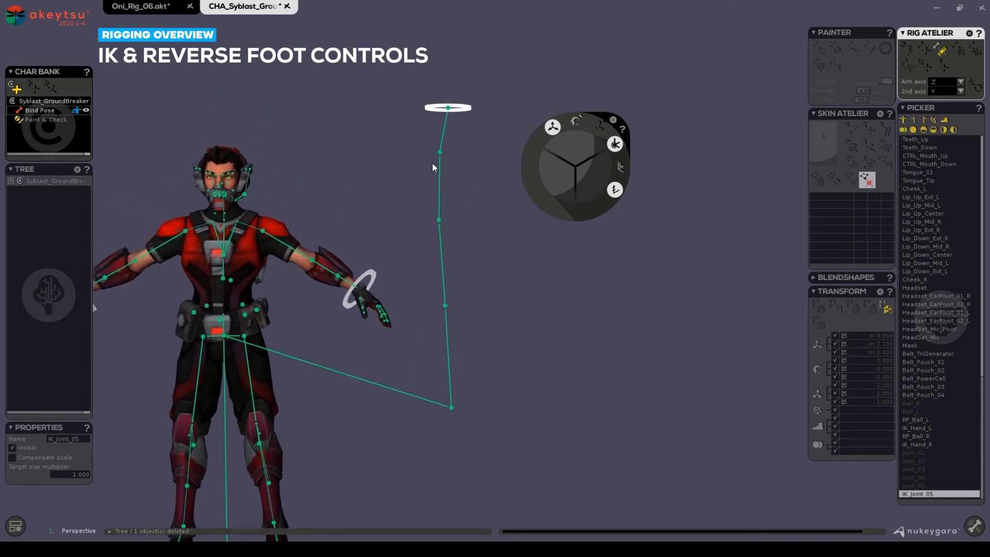
- Select the chain's joints in turn from Joint_01 at the base up to Joint_05 at the tip
click(451, 408)
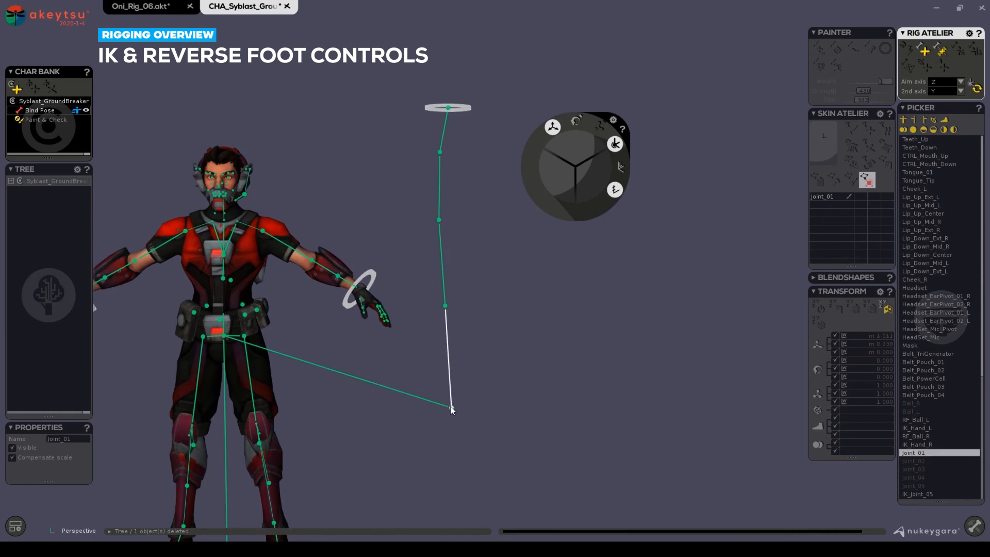
click(446, 305)
click(439, 221)
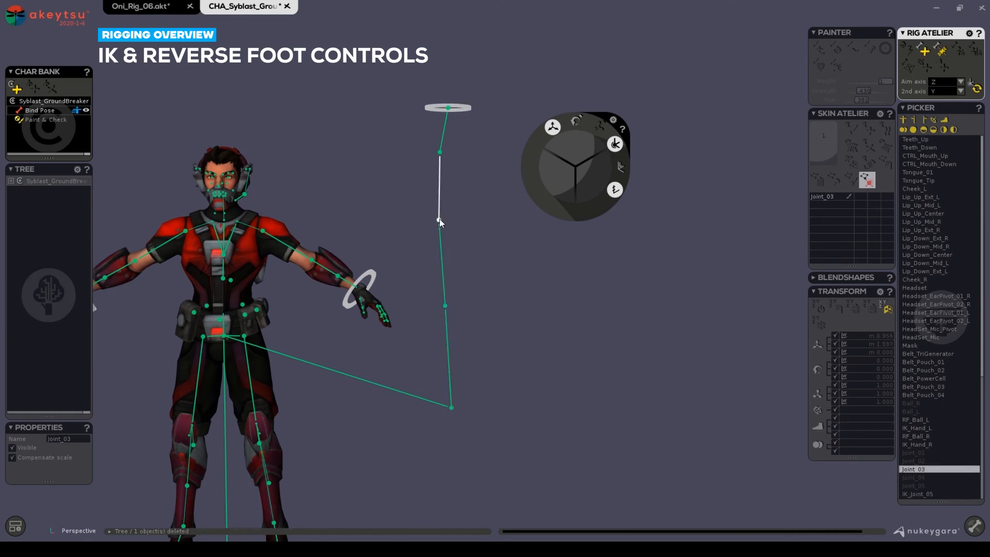
click(440, 151)
click(447, 107)
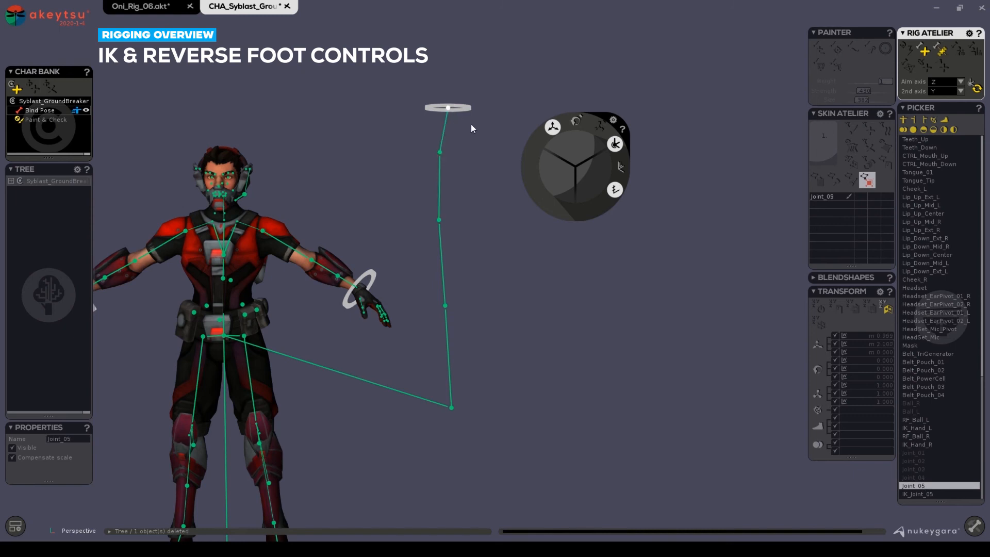
- Select the IK_Joint_05 control and move it in Paint & Check to test how the whole chain bends
click(466, 109)
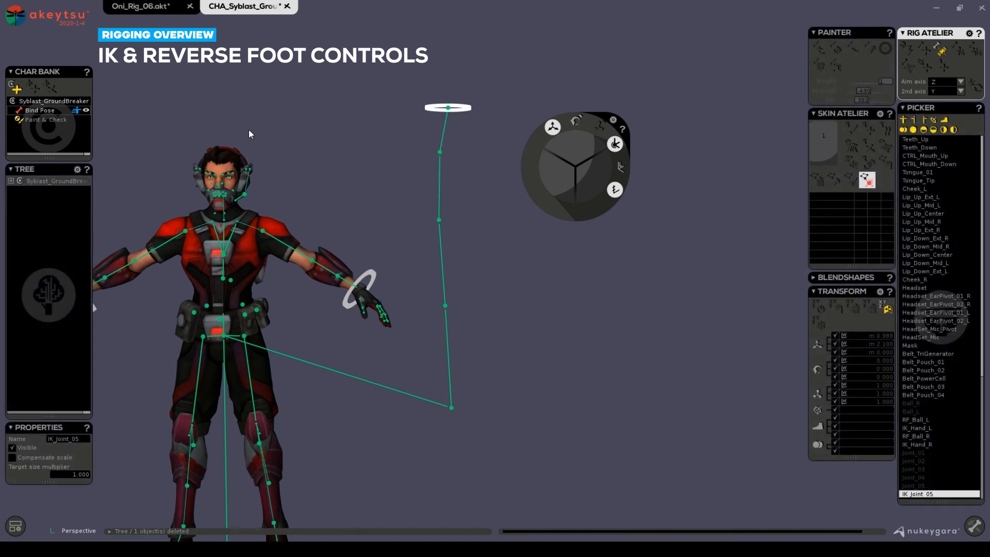
click(49, 120)
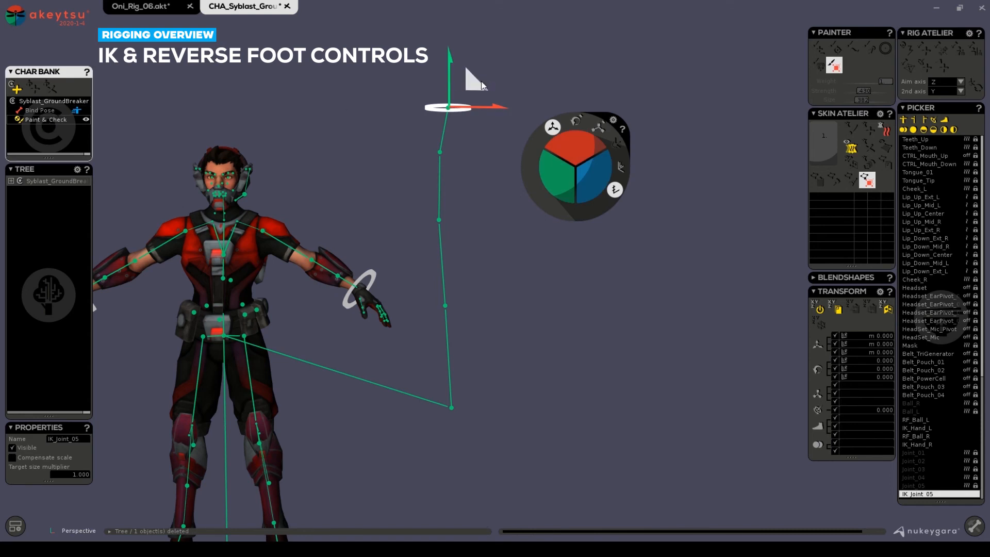
drag(480, 84, 504, 169)
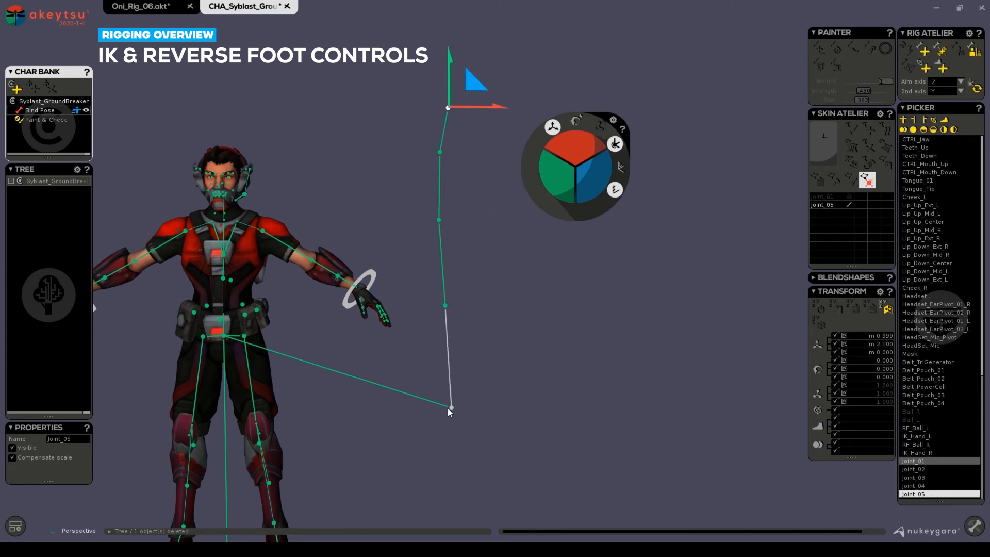
- Split the chain into two IKs, one from Joint_01 to Joint_02 and one from Joint_02 to Joint_05
click(450, 407)
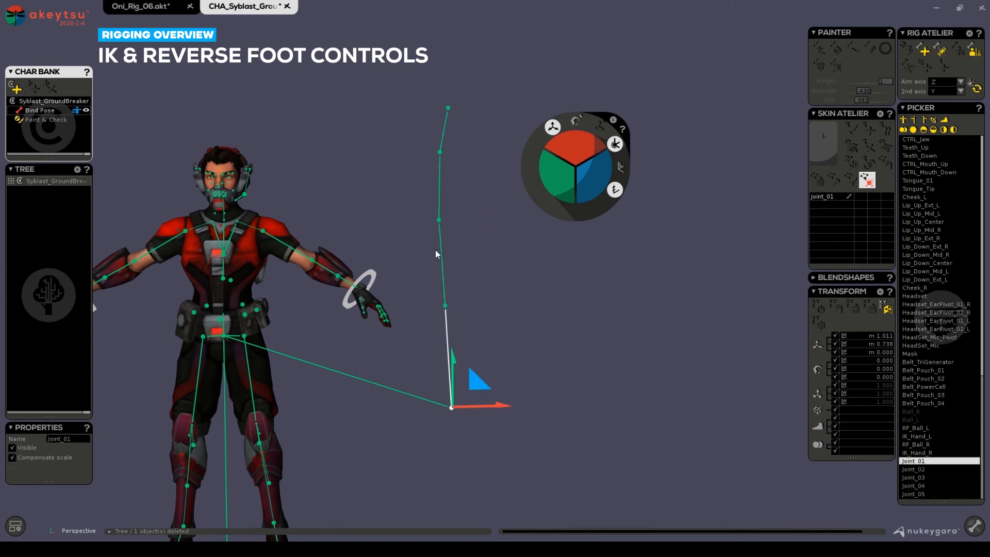
click(445, 305)
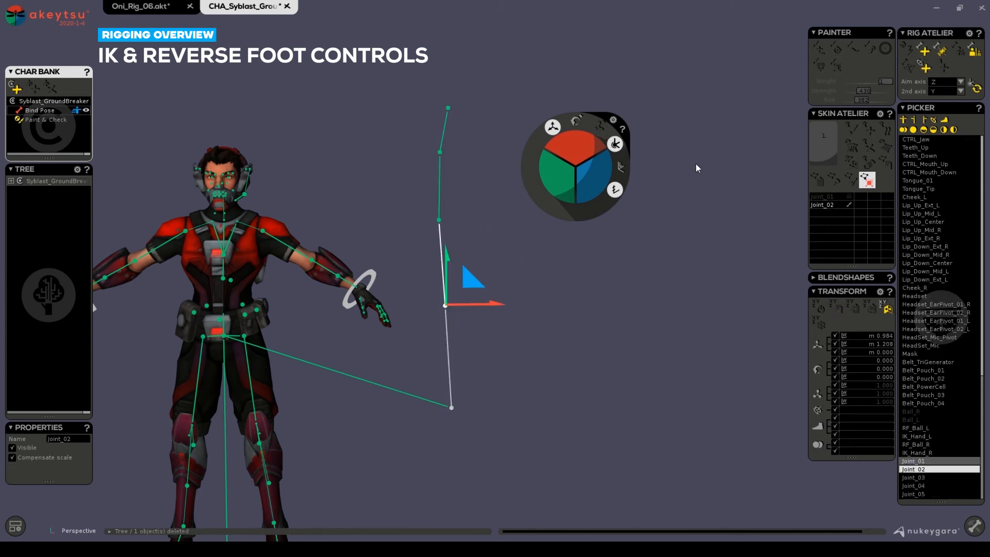
click(924, 54)
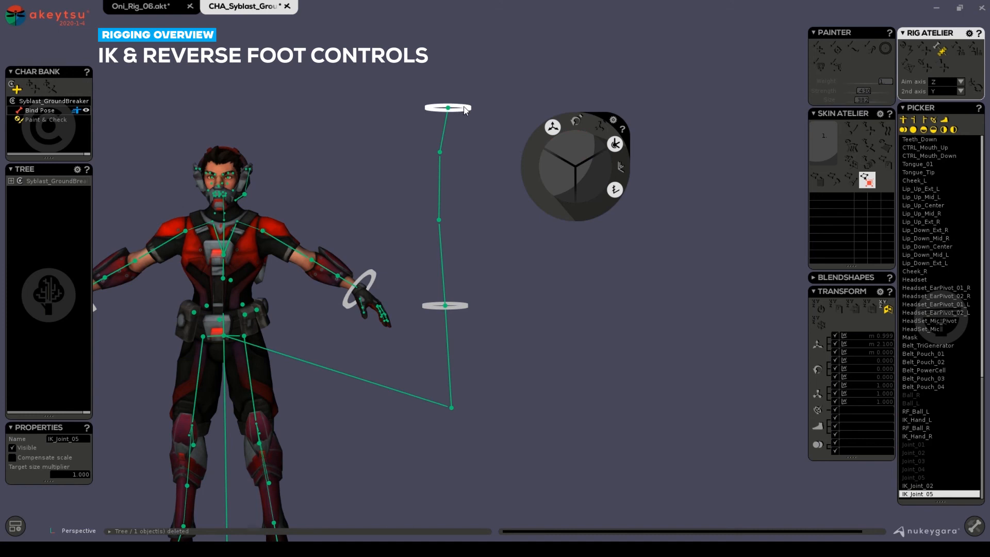
- In Paint & Check, test both IKs by moving IK_Joint_05 down and outward, followed by IK_Joint_02 away from the character
click(67, 119)
mouse_move(477, 85)
mouse_down()
mouse_move(521, 131)
mouse_move(546, 199)
mouse_up()
click(460, 308)
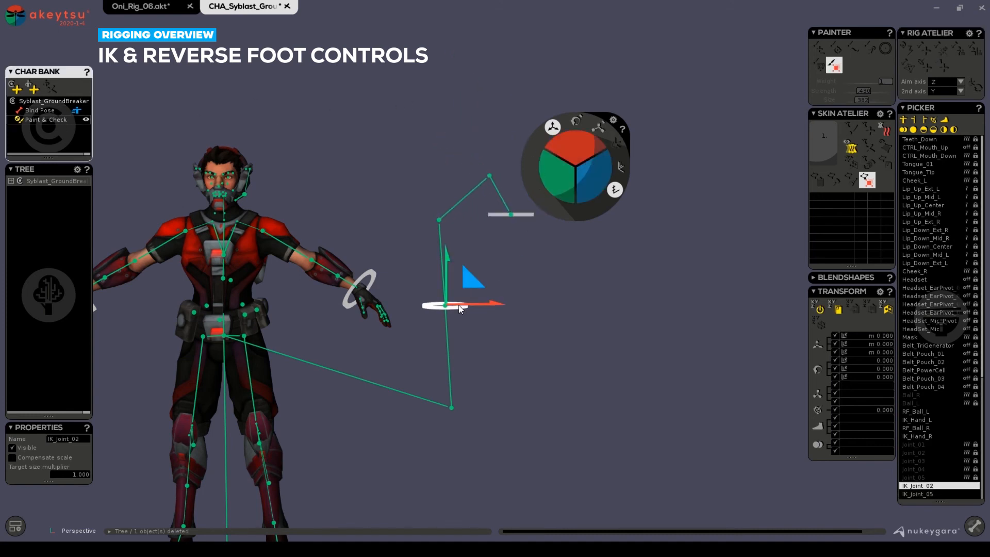
drag(460, 308, 512, 358)
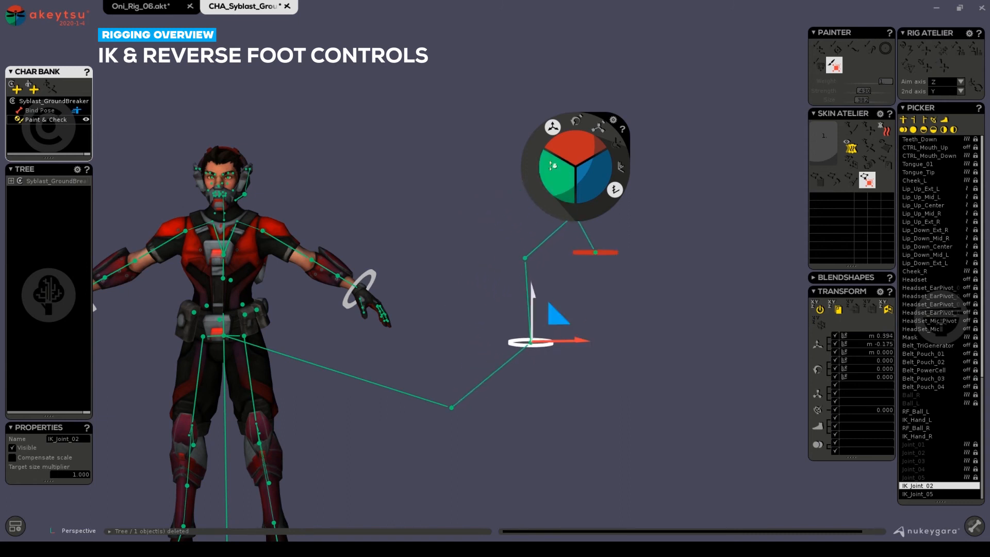
mouse_move(545, 342)
mouse_down()
mouse_move(504, 312)
mouse_move(560, 372)
mouse_move(535, 335)
mouse_move(539, 346)
mouse_up()
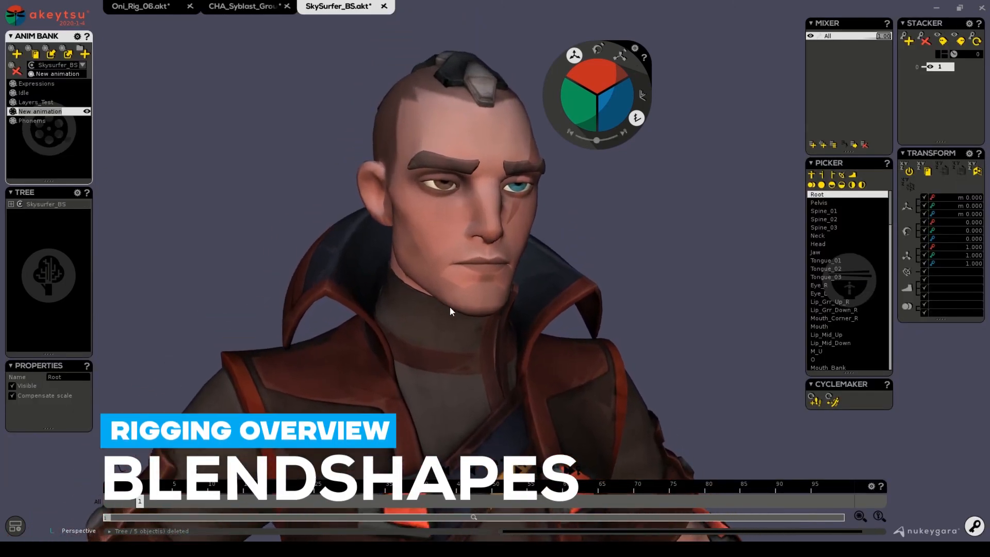
- On the SkySurfer_BS face, test the lower lip by pulling the Lip_Mid_Down blendshape control down to about -0.742
middle_drag(450, 310, 416, 304)
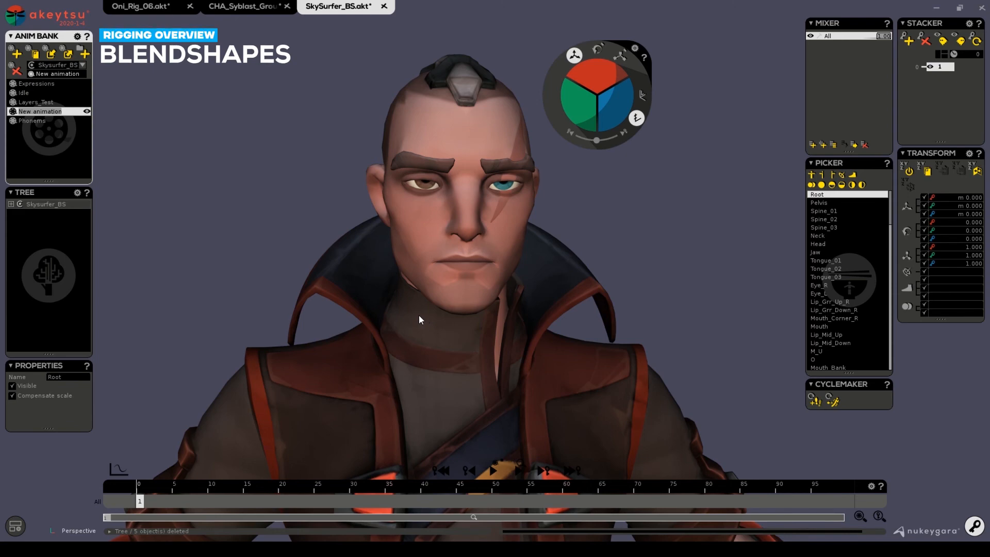
middle_drag(419, 315, 358, 328)
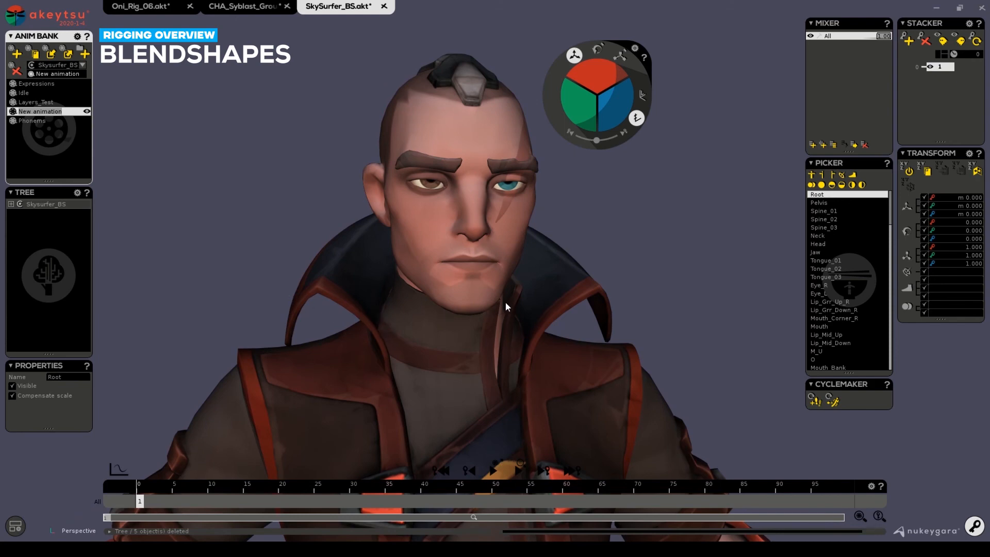
middle_drag(505, 301, 471, 319)
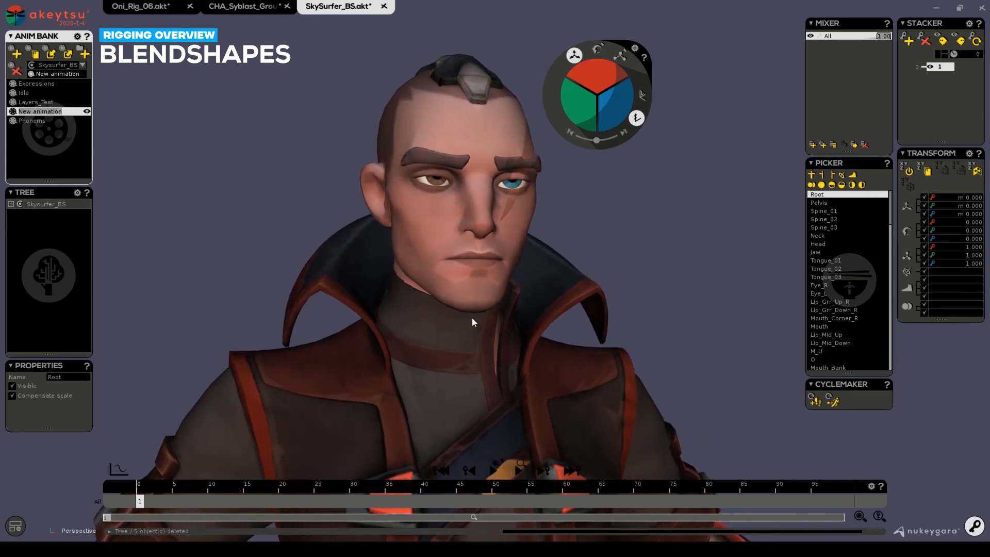
click(475, 261)
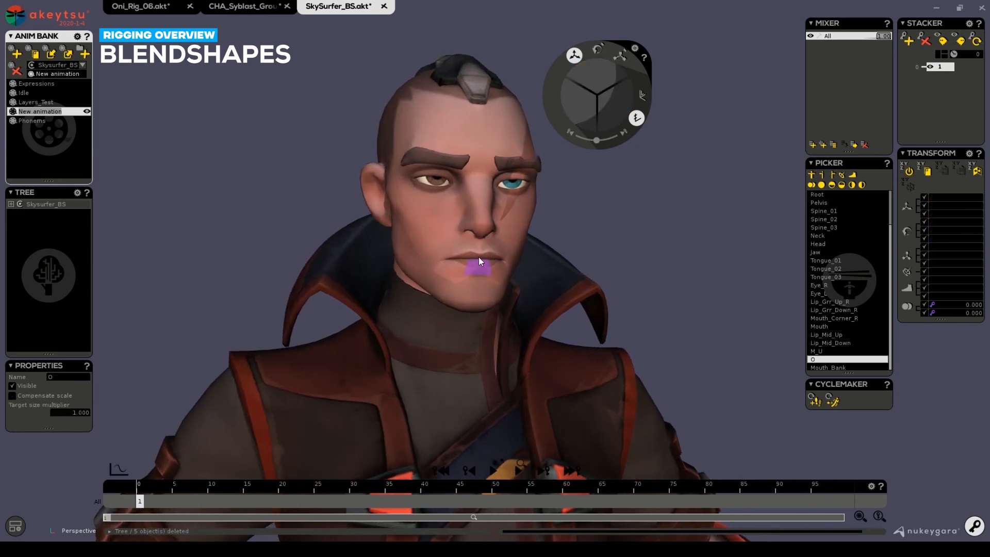
drag(479, 264, 478, 273)
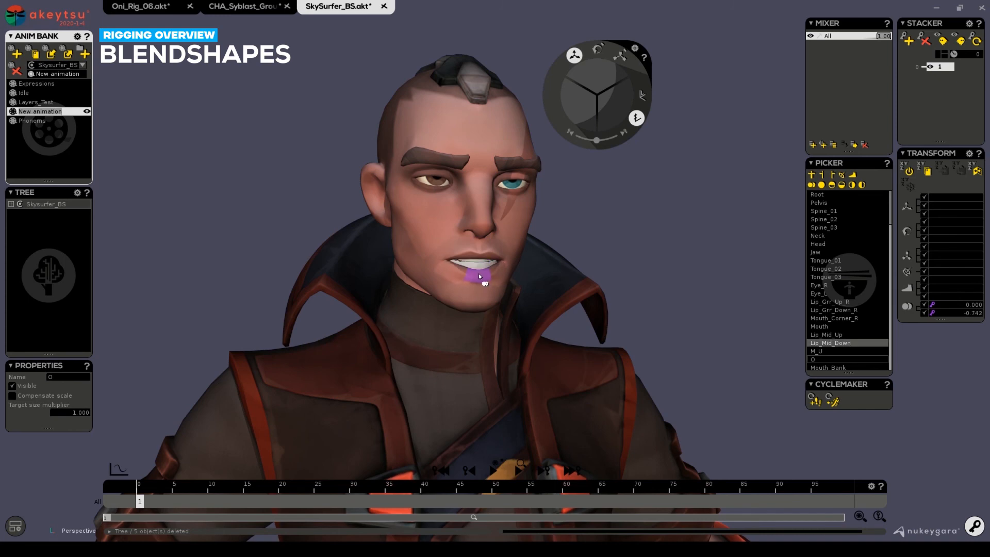
- Select the Mouth_Corner_R control, try the Lip_Mid_Up and Mouth blendshape controls on the lips, and undo the change
click(445, 244)
click(444, 259)
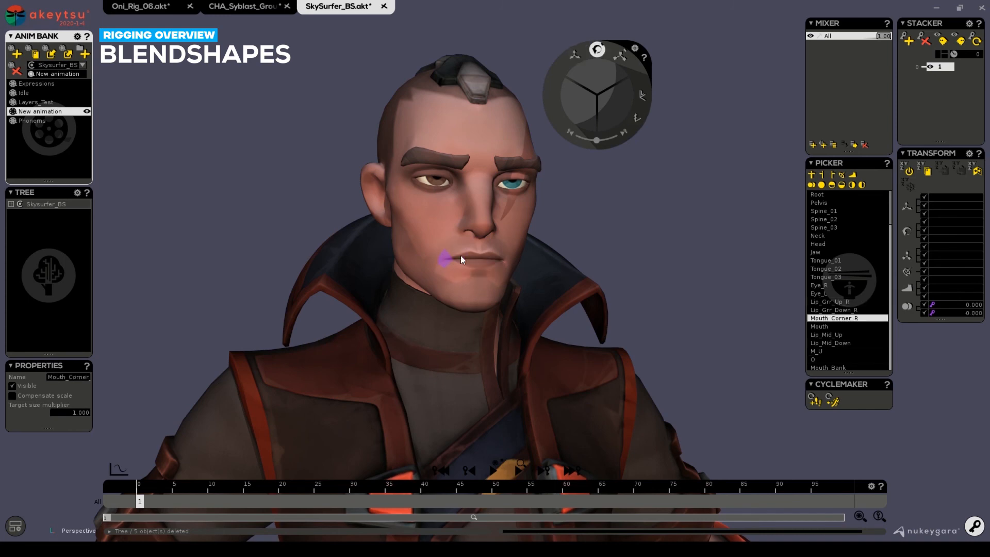
click(479, 252)
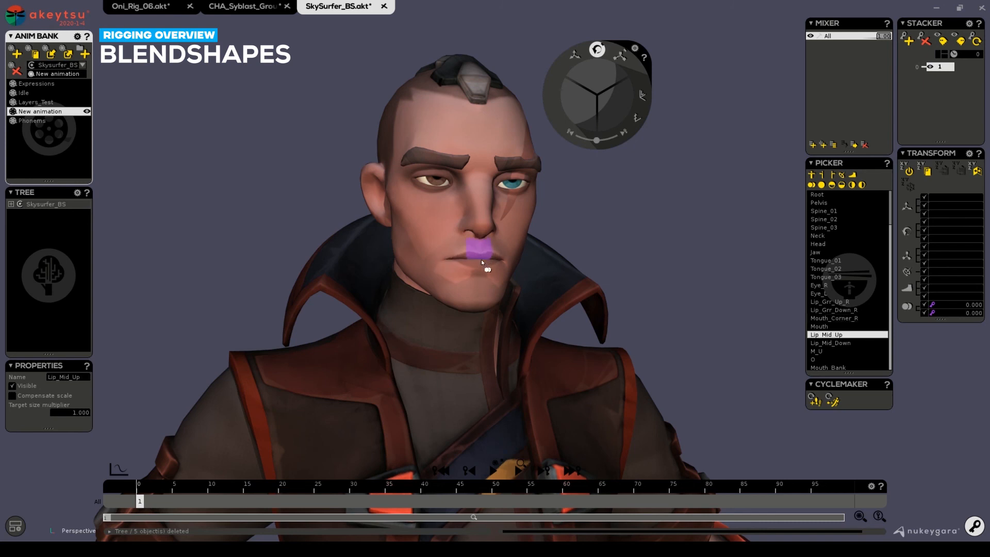
drag(480, 259, 481, 242)
mouse_move(480, 254)
mouse_down()
mouse_move(480, 244)
mouse_move(480, 260)
mouse_move(476, 246)
mouse_move(478, 258)
mouse_move(462, 258)
mouse_move(478, 252)
mouse_move(491, 262)
mouse_move(474, 276)
mouse_move(460, 264)
mouse_move(471, 253)
mouse_move(492, 252)
mouse_move(497, 262)
mouse_move(471, 267)
mouse_move(490, 263)
mouse_up()
click(482, 261)
key(ctrl+z)
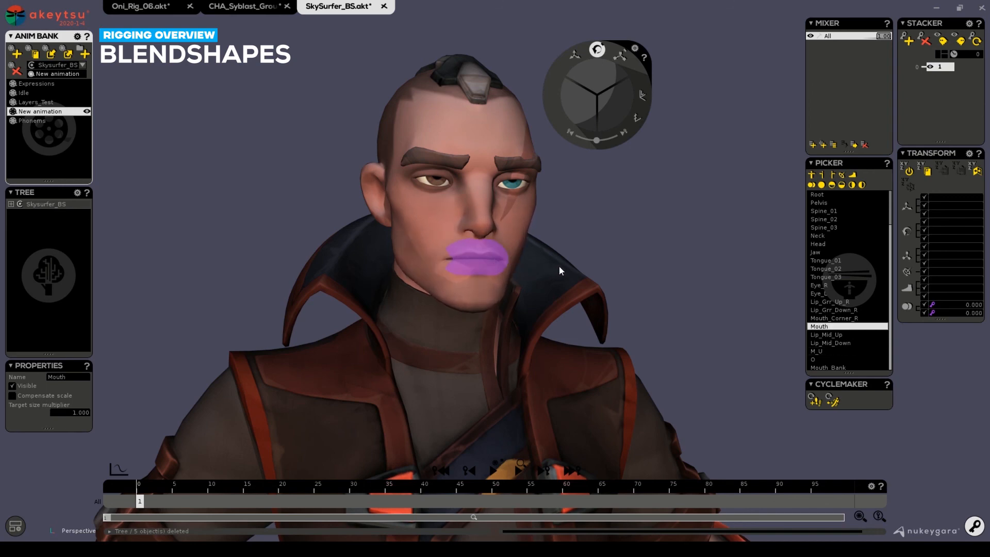
- On the Syblast character, select the left arm joints in turn: UpperArm_L, LowerArm_L, LowerArm_Twist_L and Hand_L
alt+drag(517, 254, 478, 263)
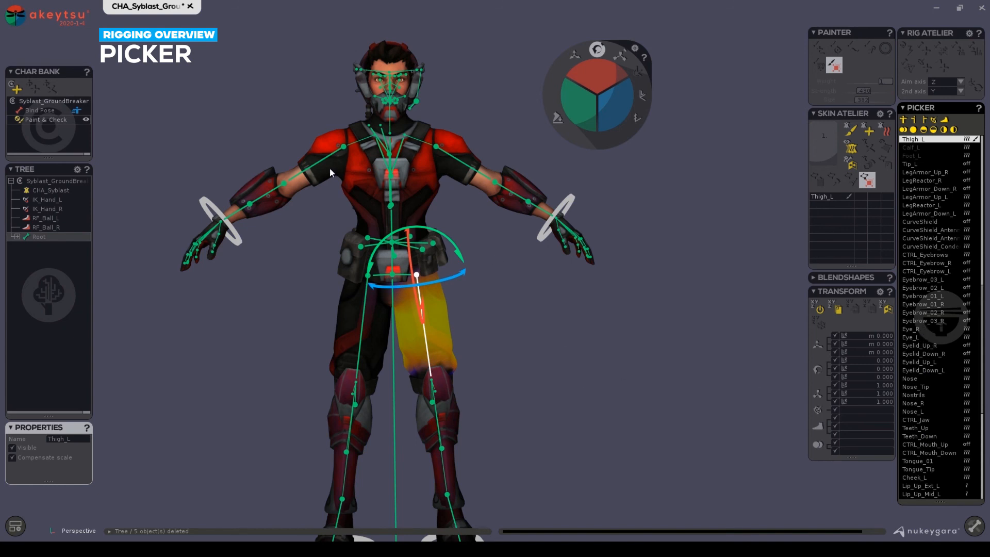
alt+drag(490, 177, 442, 196)
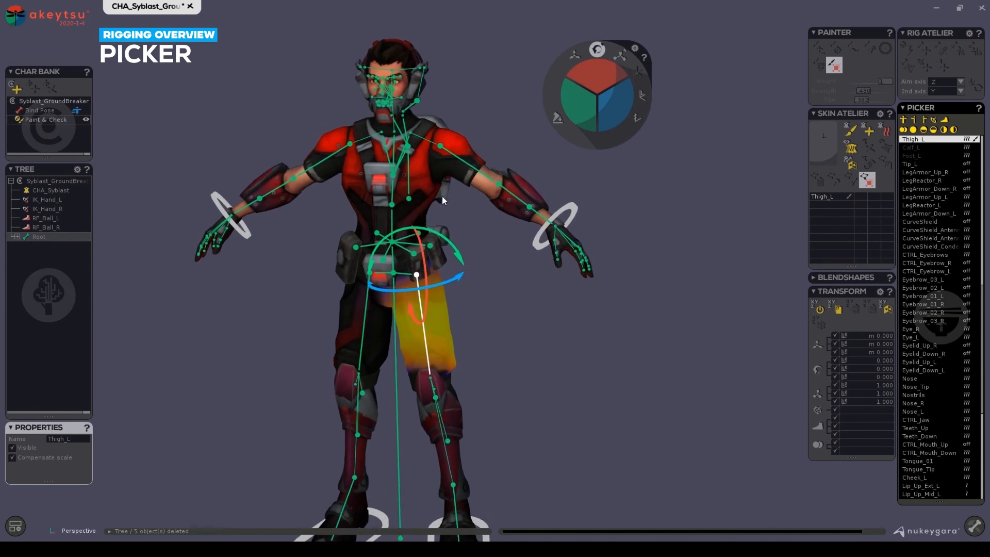
click(439, 146)
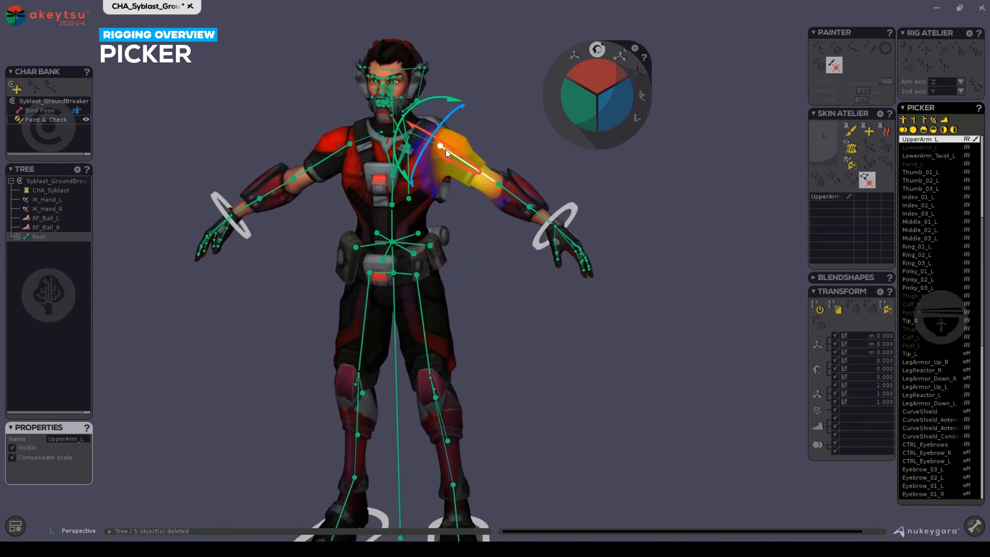
click(510, 194)
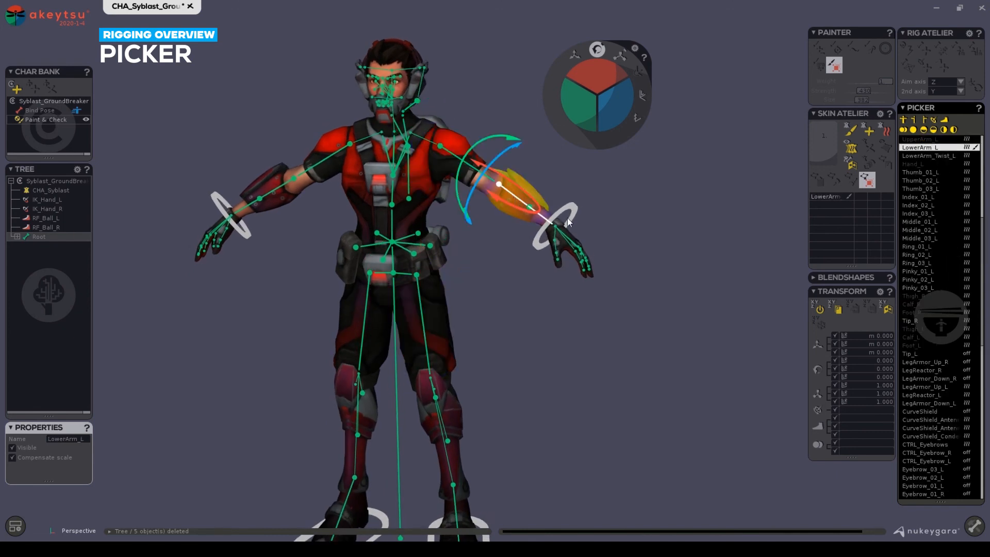
scroll(929, 217, up, 3)
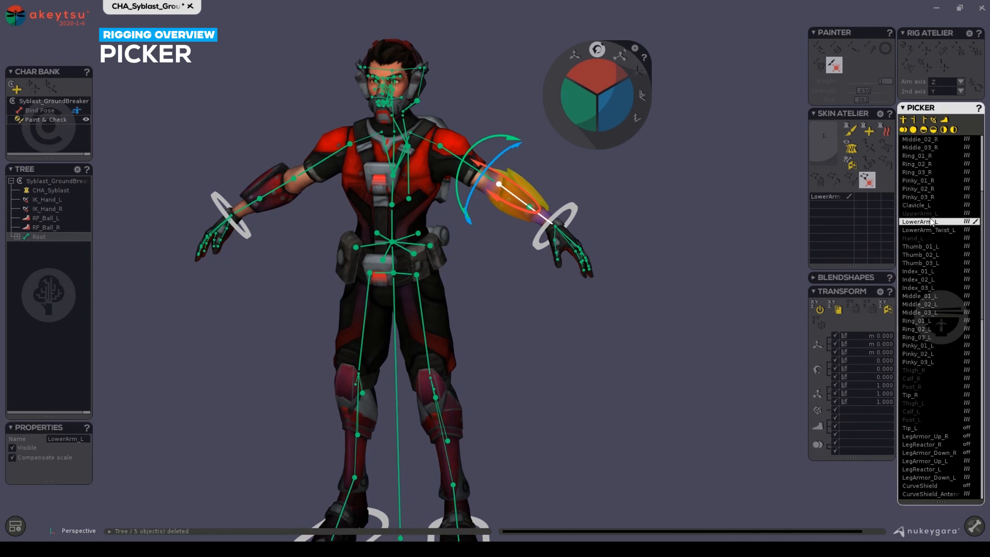
click(930, 230)
click(929, 238)
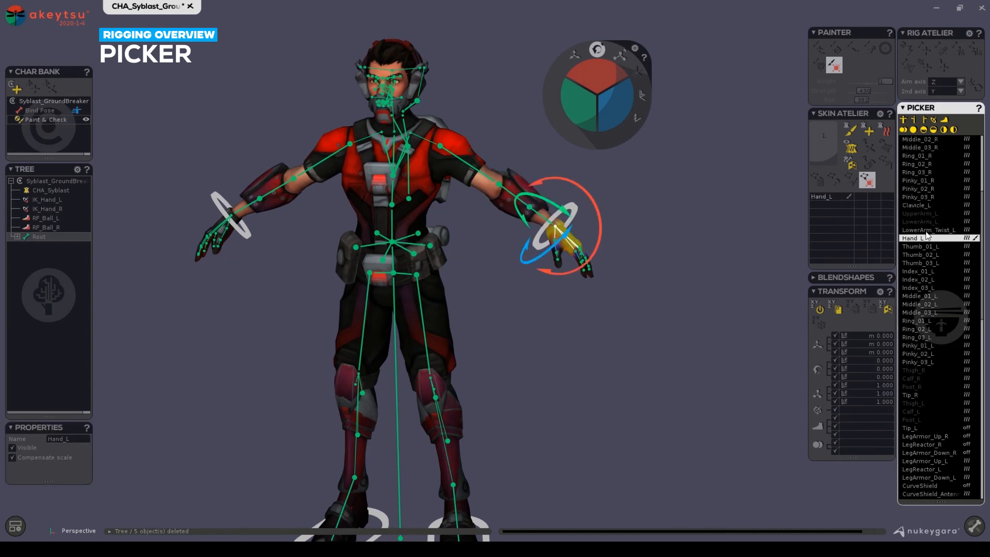
- Select LowerArm_Twist_L, rotate it as a test and undo the rotation
click(927, 230)
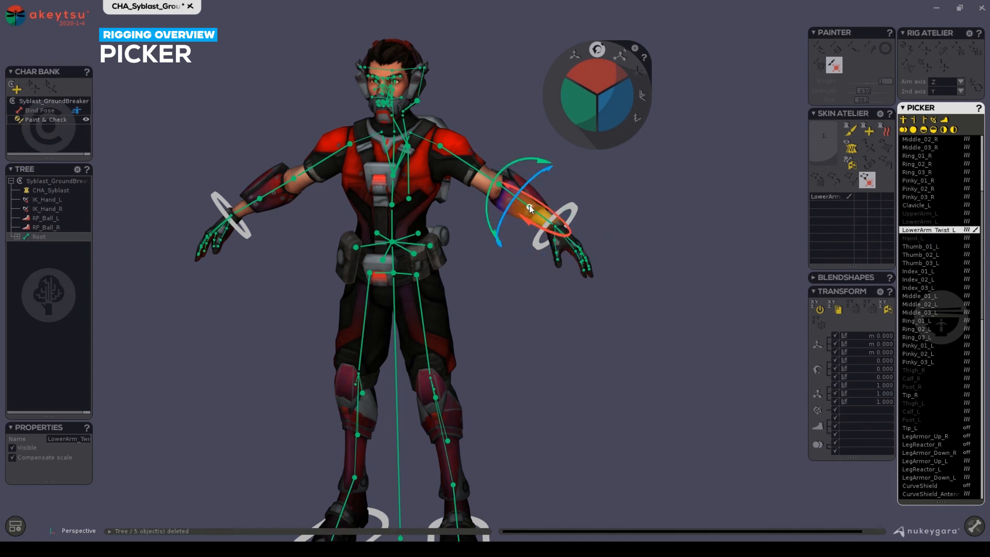
drag(610, 106, 613, 90)
key(ctrl+z)
- In Bind Pose, reorder the Picker list so that LowerArm_Twist_L sits directly below Hand_L
click(43, 111)
drag(927, 229, 928, 215)
drag(929, 216, 927, 248)
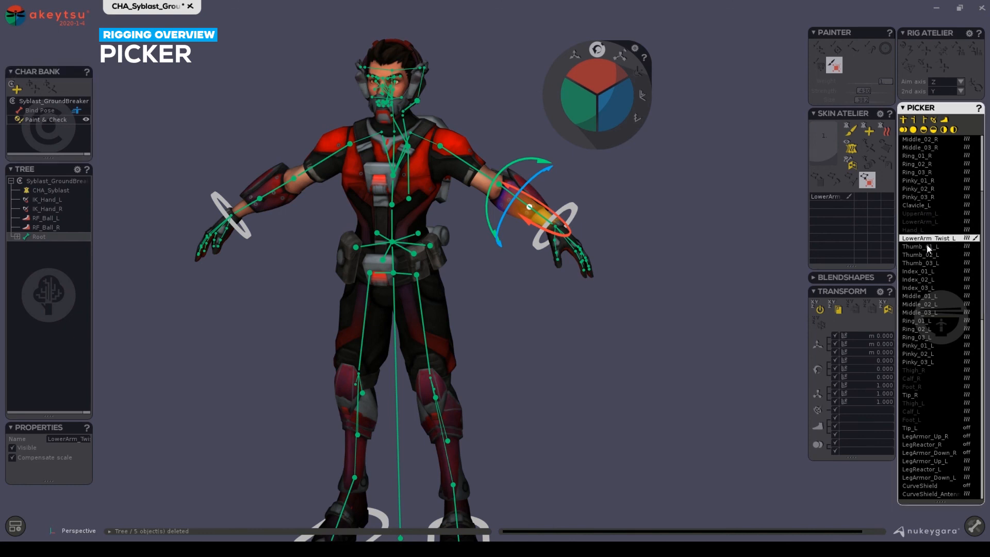
- Check the new Picker order by stepping from UpperArm_L through LowerArm_L and Hand_L to LowerArm_Twist_L, and back to Hand_L
click(438, 145)
key(Down)
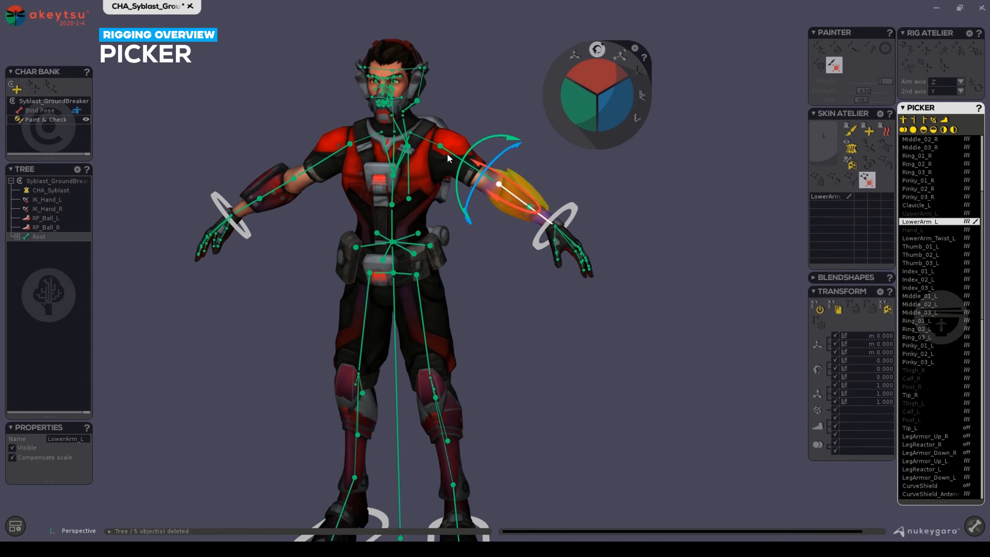
key(Down)
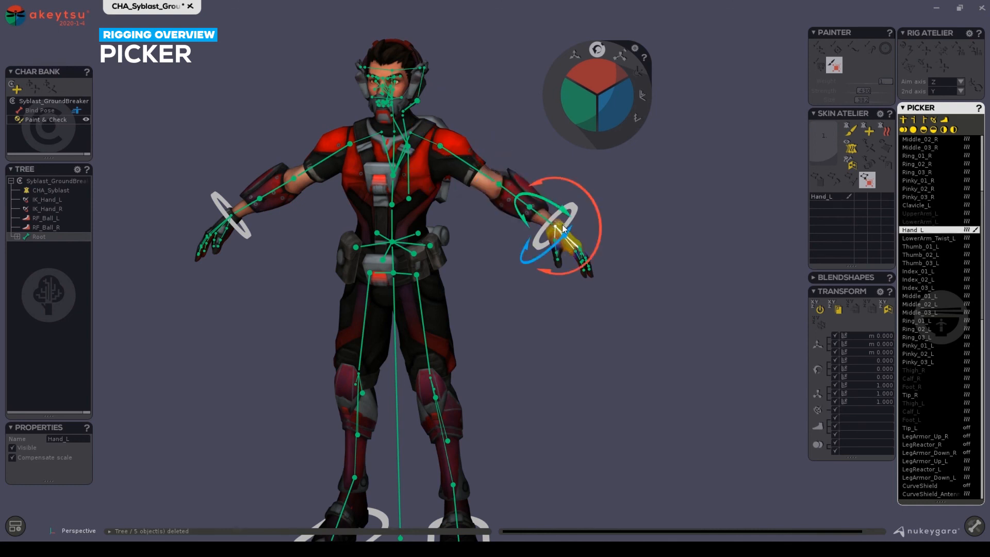
key(Down)
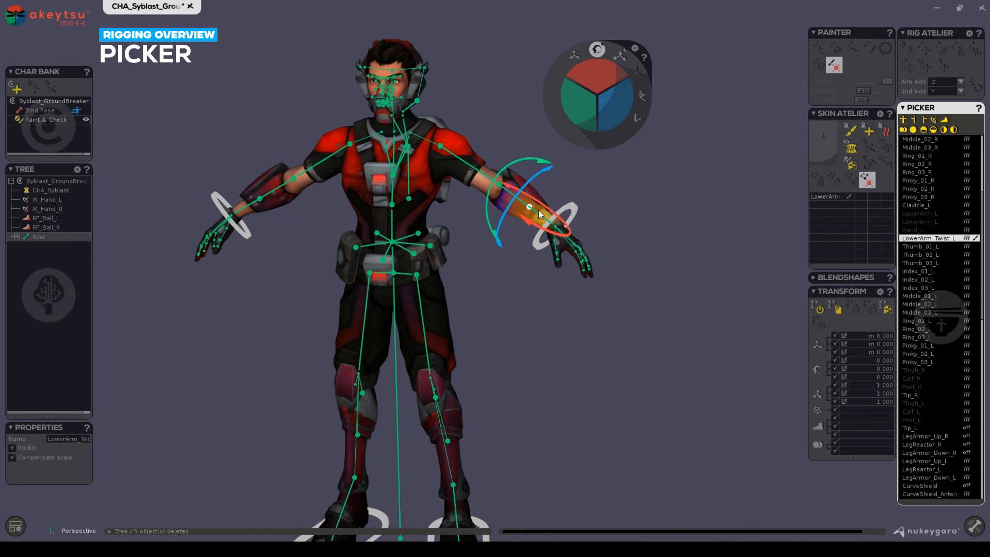
key(Up)
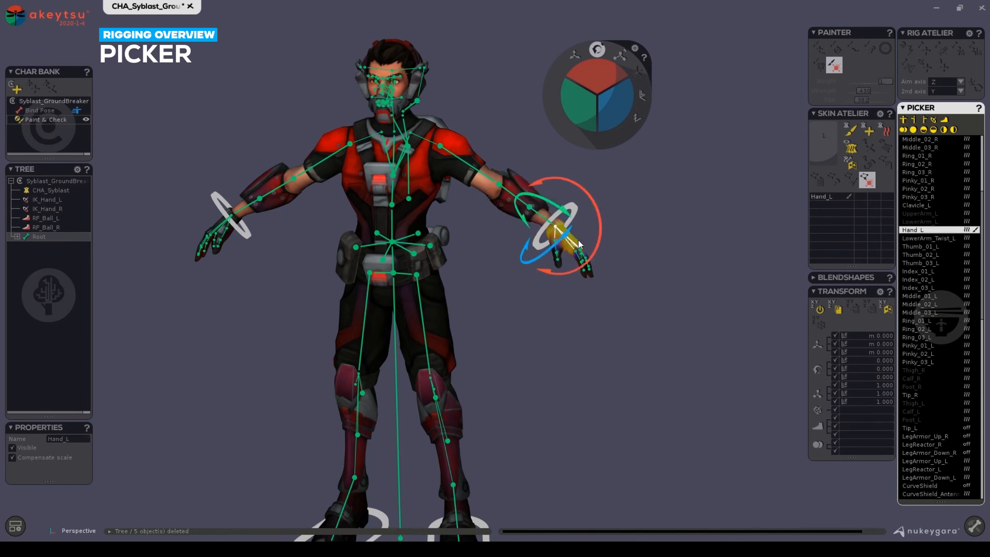
- Pose the left arm forward by rotating Hand_L and LowerArm_L, and rotate UpperArm_L to about 24.2, -27.3 and -2.4
middle_drag(581, 244, 593, 291)
drag(576, 106, 573, 128)
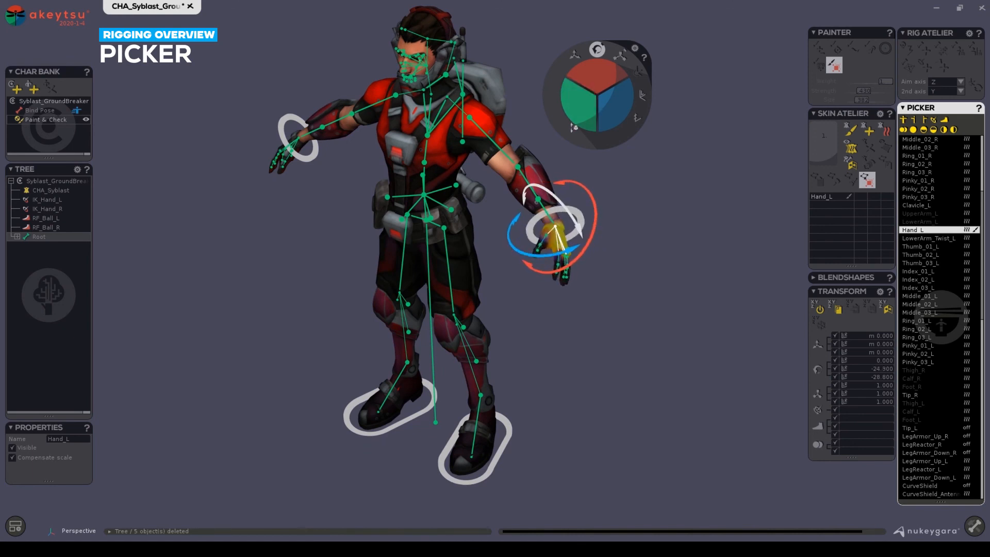
key(Up)
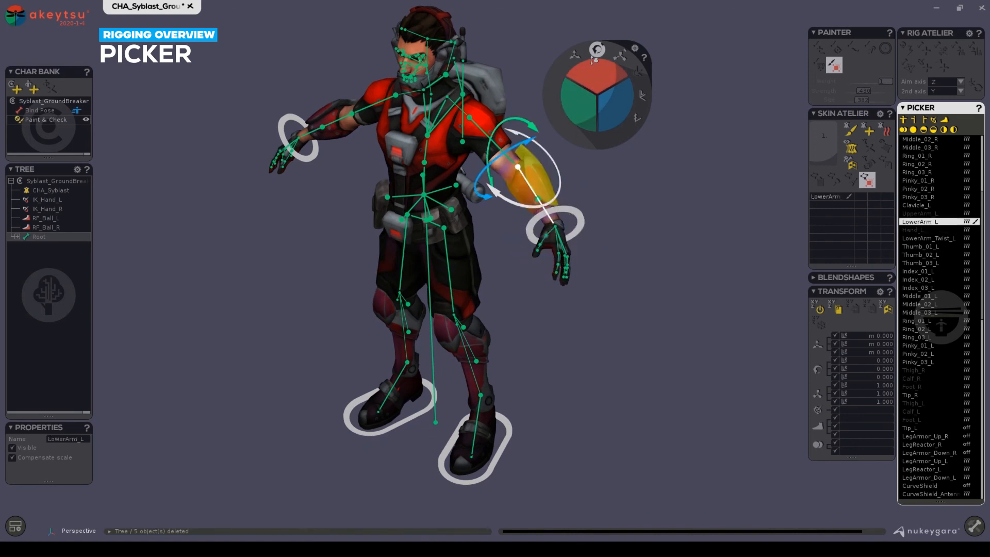
drag(581, 88, 575, 54)
key(Up)
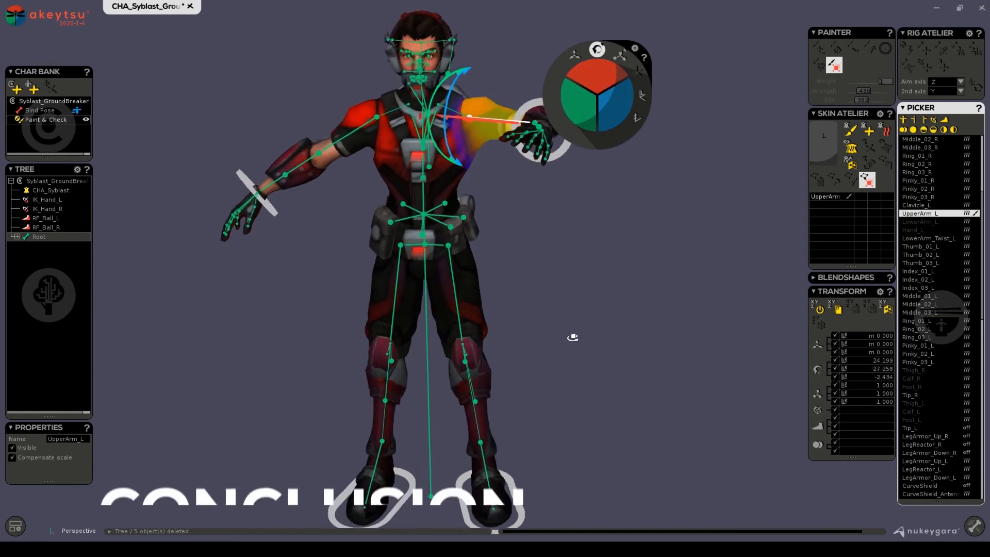
scroll(590, 335, down, 2)
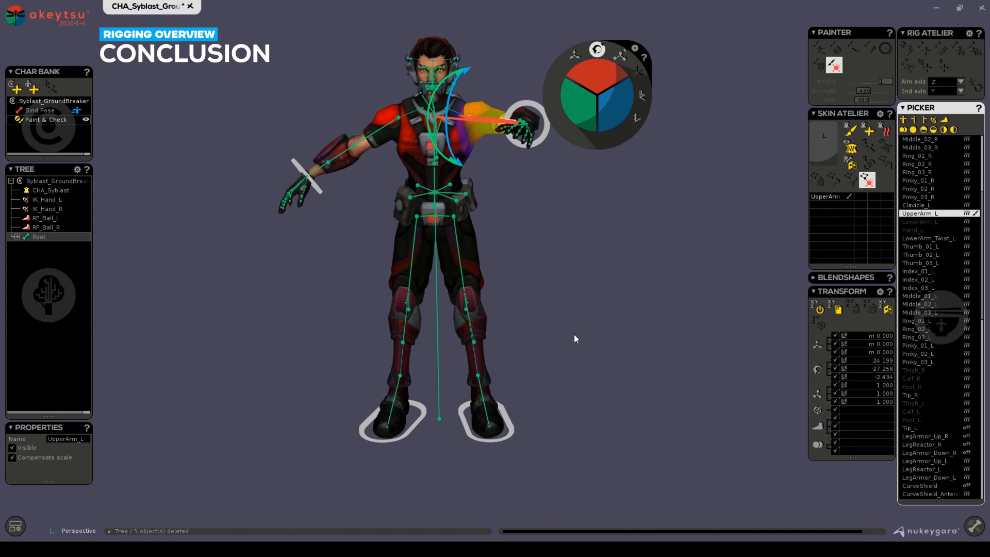
alt+drag(581, 330, 560, 335)
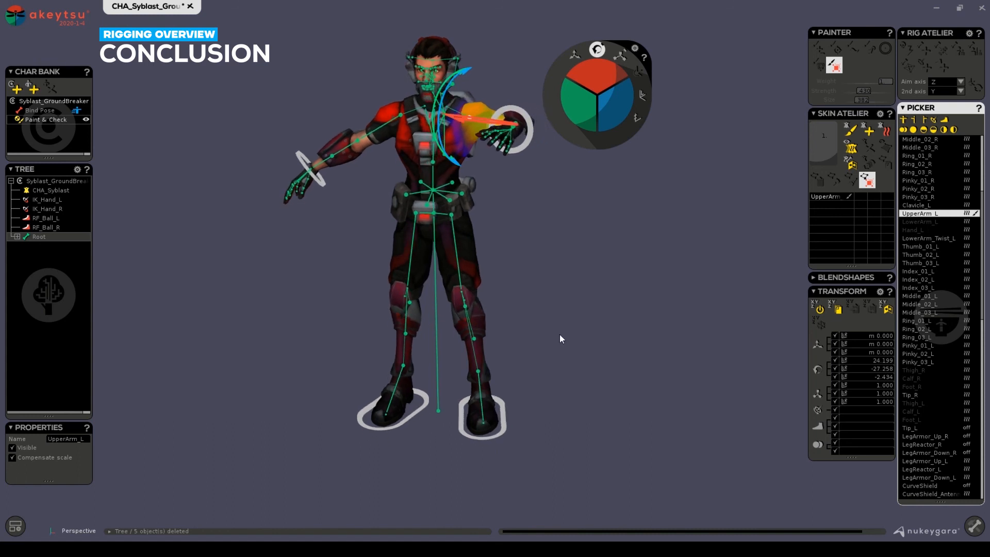